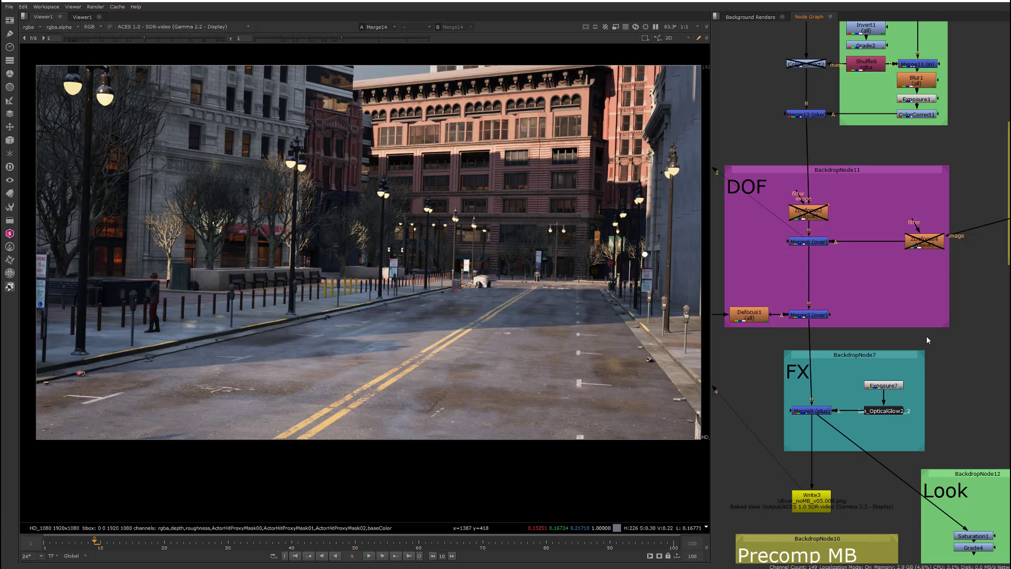
# Step: Preview Merge6 with the cars, then pan the node graph up to the pass Read nodes
pyautogui.press('2')
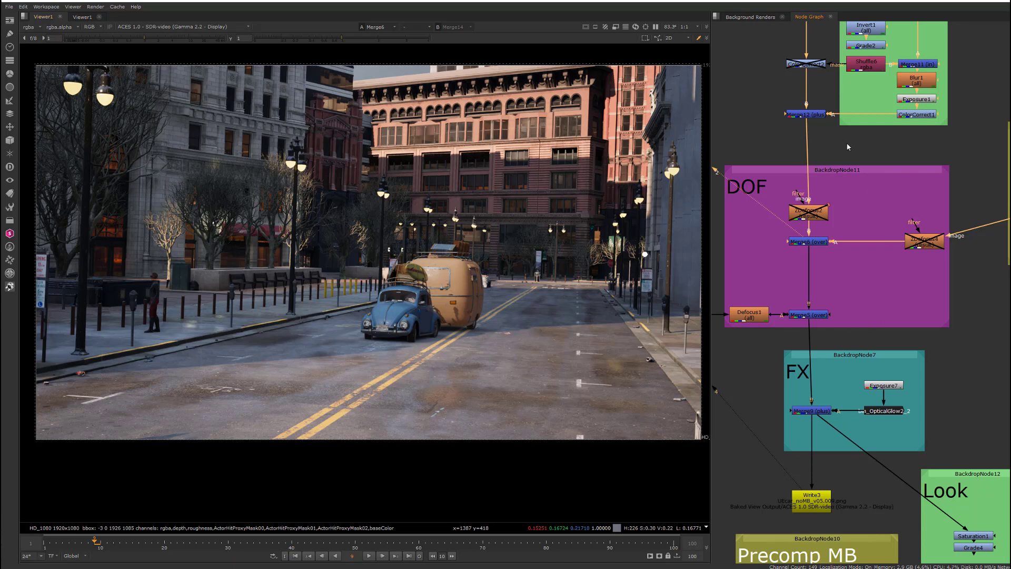
pyautogui.scroll(10, 846, 169)
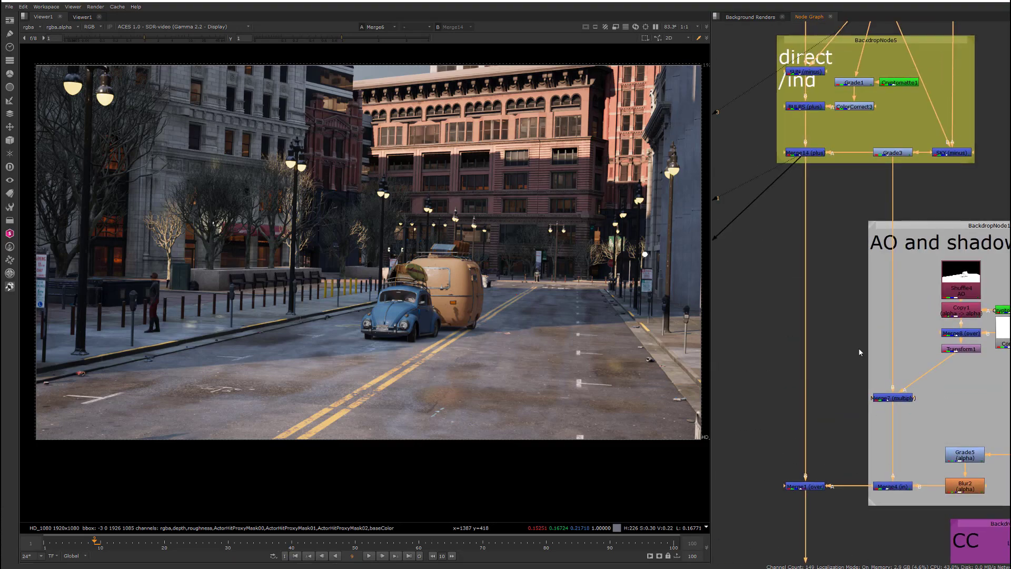
pyautogui.scroll(10, 860, 351)
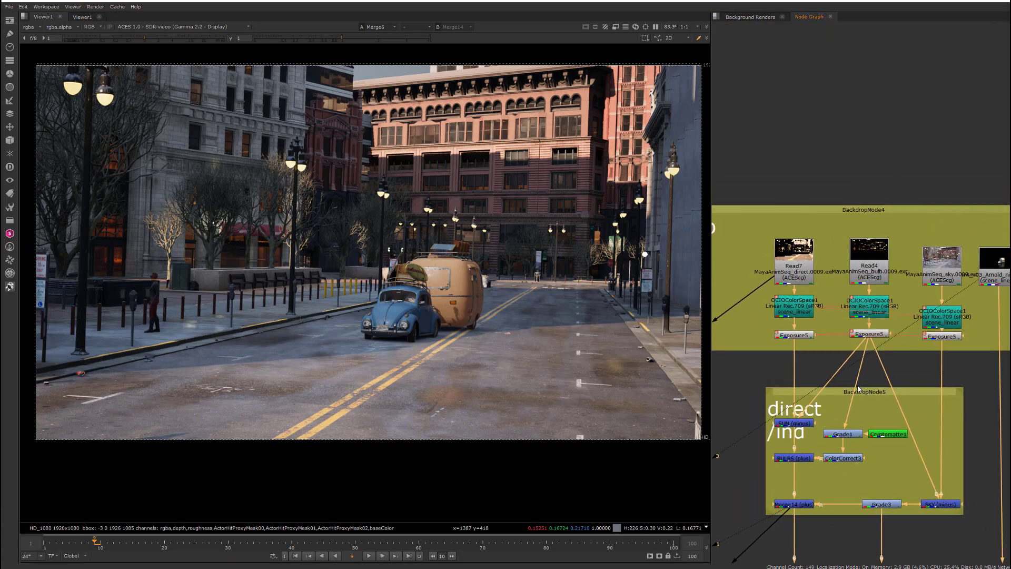
pyautogui.moveTo(858, 389); pyautogui.dragTo(841, 392, button='middle')
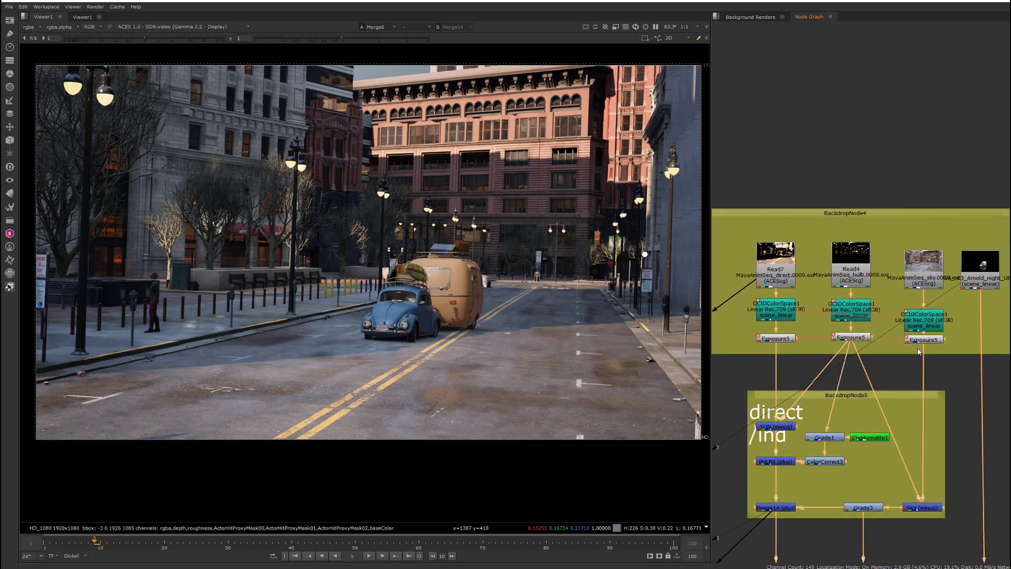
pyautogui.moveTo(919, 352); pyautogui.dragTo(924, 255, button='middle')
# Step: View Merge14, then the sky, bulb and direct Exposure5 passes, ending on direct sunlight
pyautogui.click(788, 412)
pyautogui.press('1')
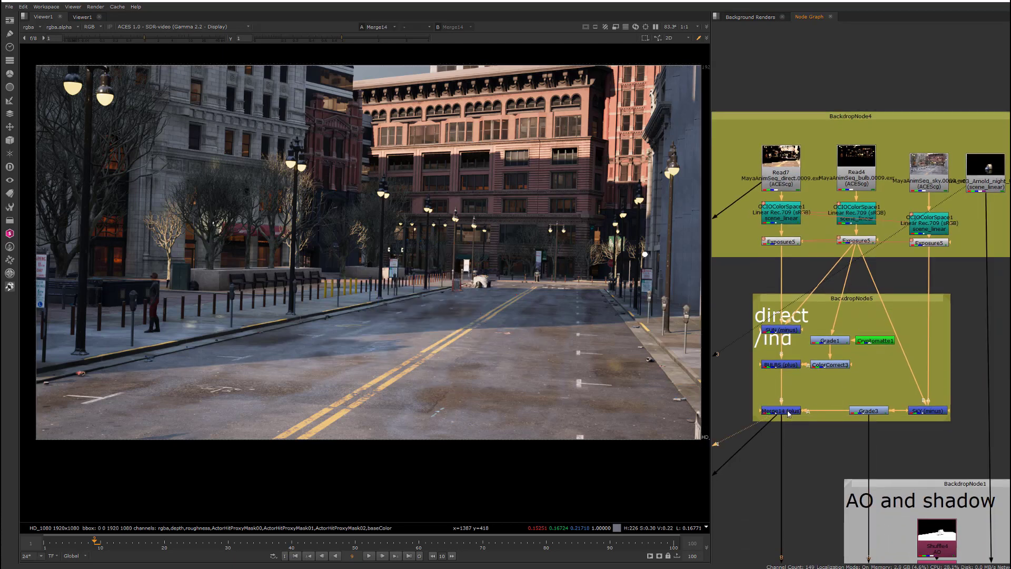
pyautogui.click(927, 243)
pyautogui.press('1')
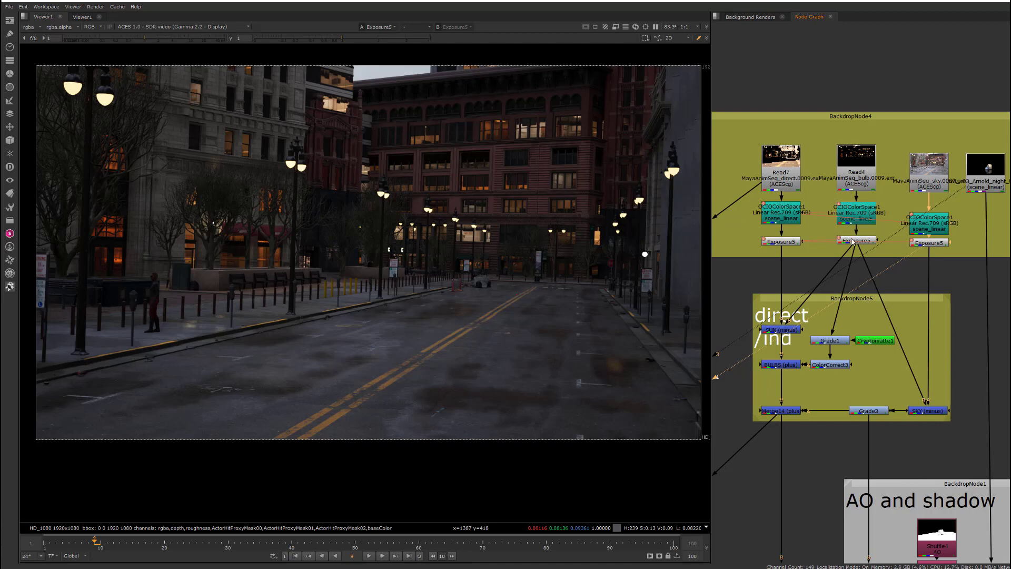
pyautogui.click(854, 241)
pyautogui.press('1')
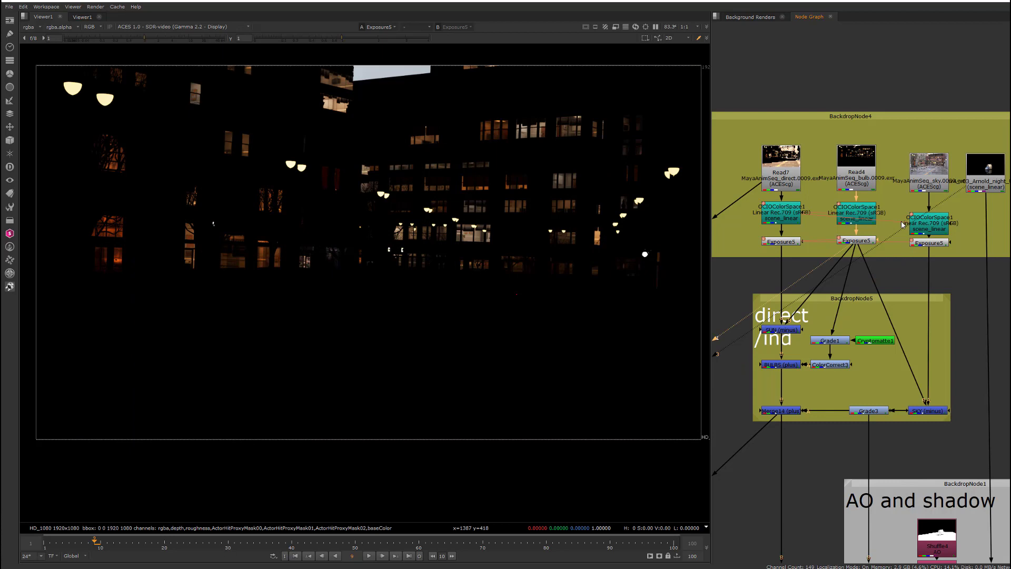
pyautogui.click(925, 244)
pyautogui.press('1')
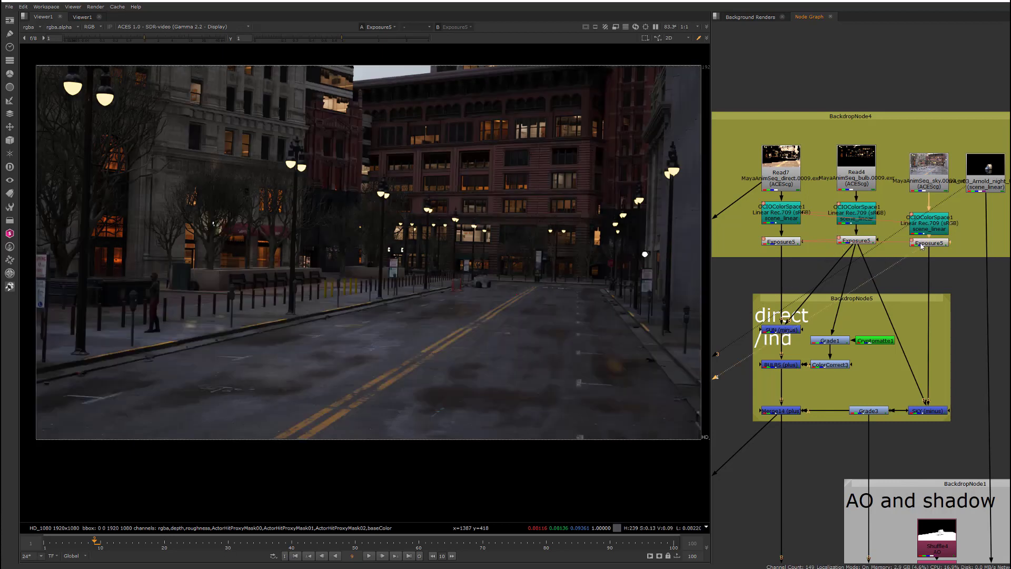
pyautogui.click(784, 242)
pyautogui.press('1')
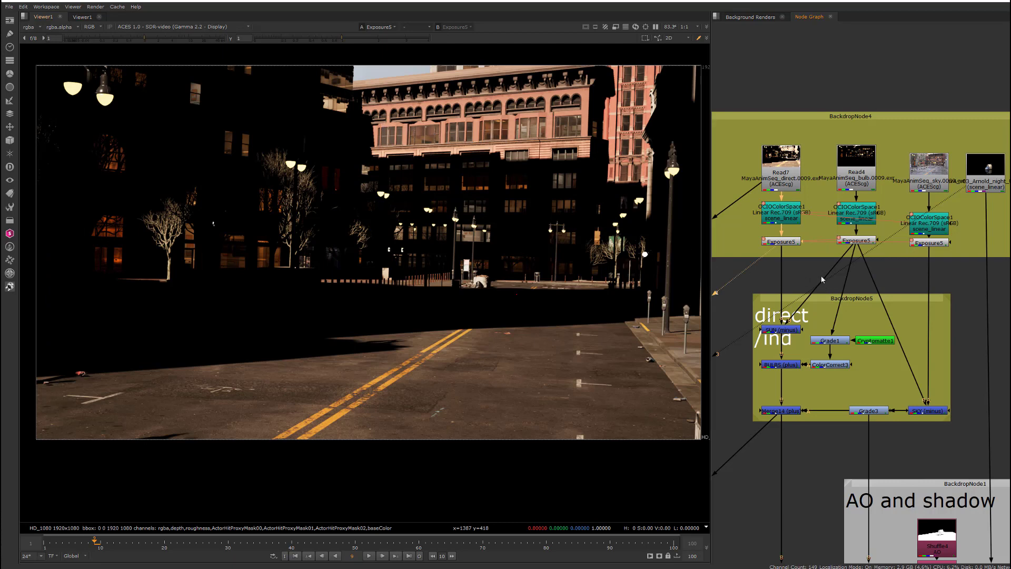
# Step: Compare the SUN subtract merge against the direct and bulb exposure passes
pyautogui.click(790, 331)
pyautogui.press('1')
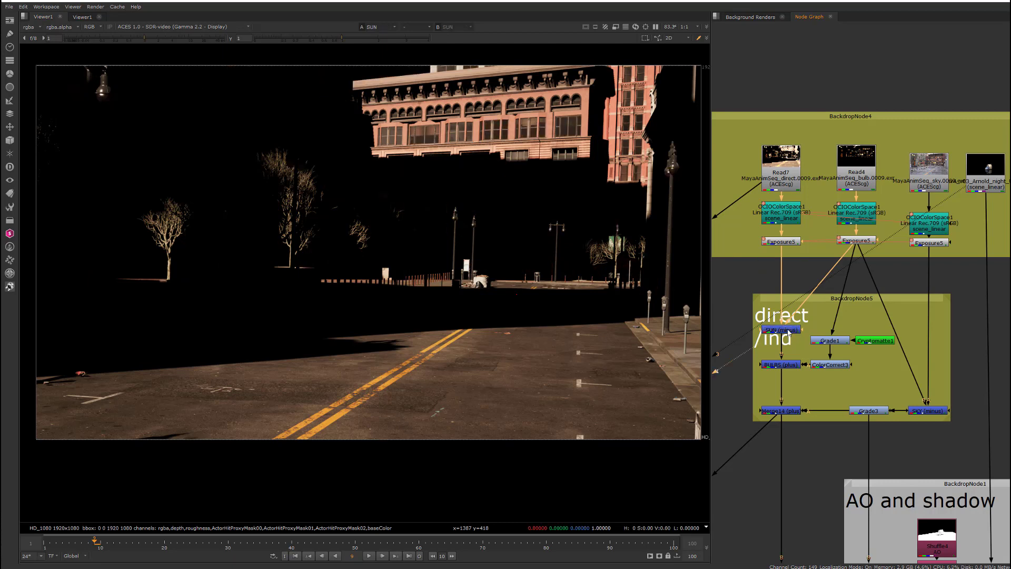
pyautogui.click(786, 244)
pyautogui.press('1')
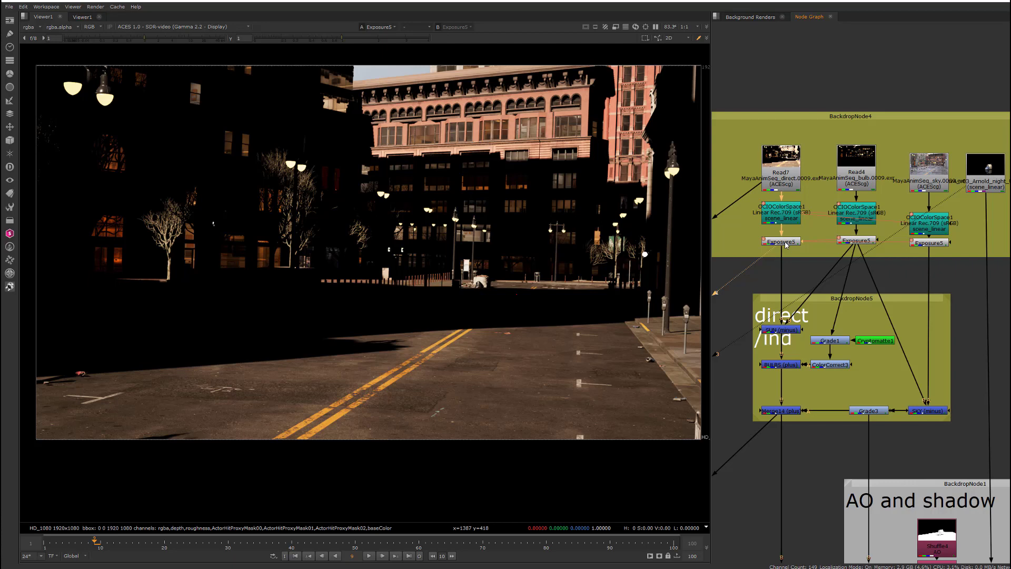
pyautogui.click(846, 244)
pyautogui.press('1')
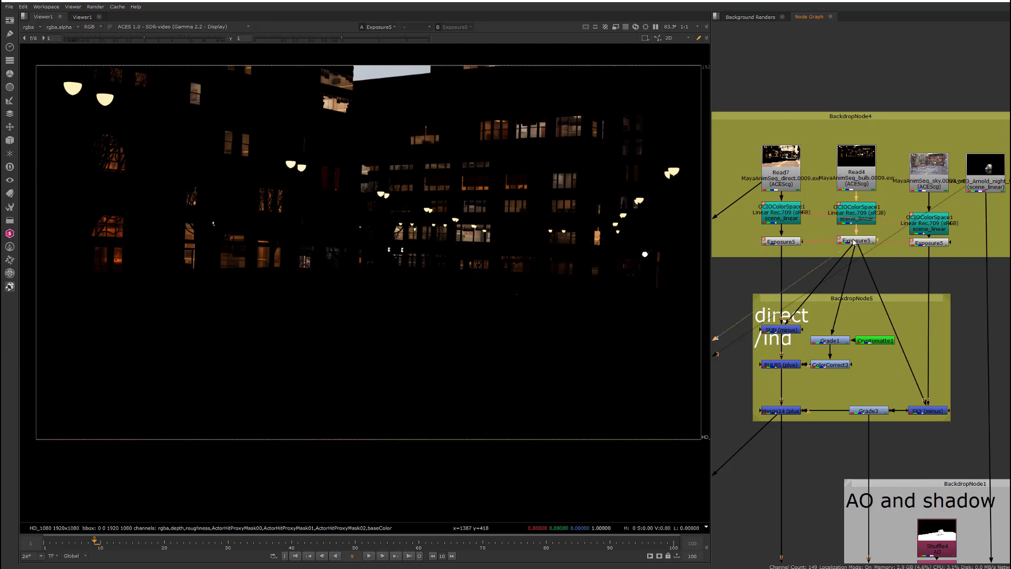
pyautogui.click(787, 330)
pyautogui.press('1')
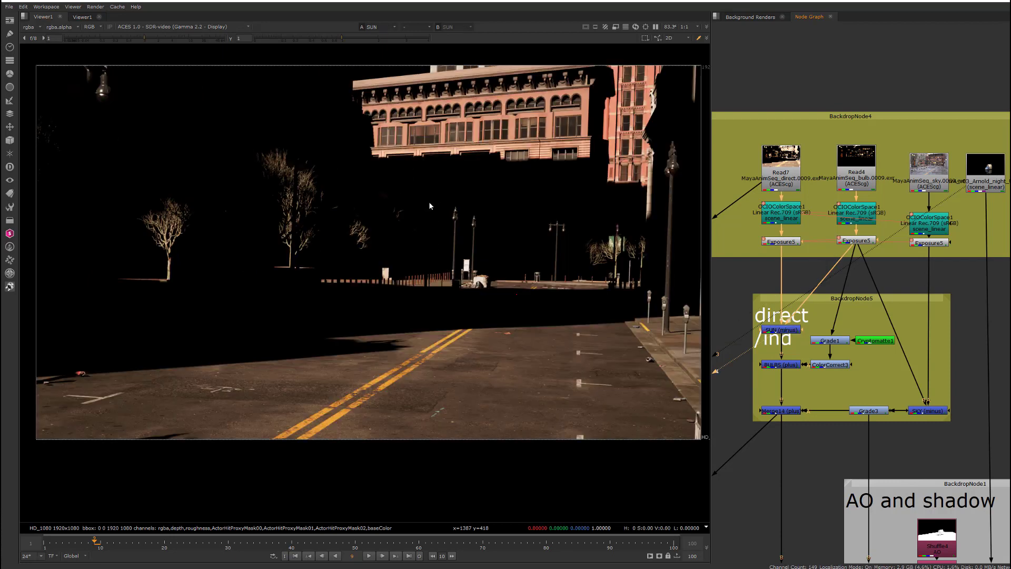
# Step: Compare the BULBS plus merge result with the bulb-only pass
pyautogui.click(788, 365)
pyautogui.press('1')
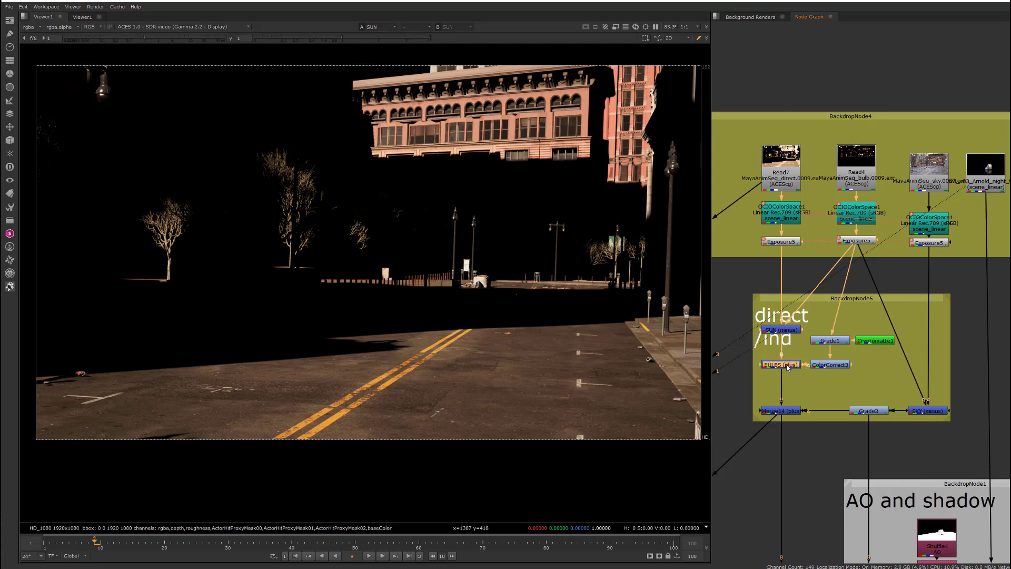
pyautogui.press('1')
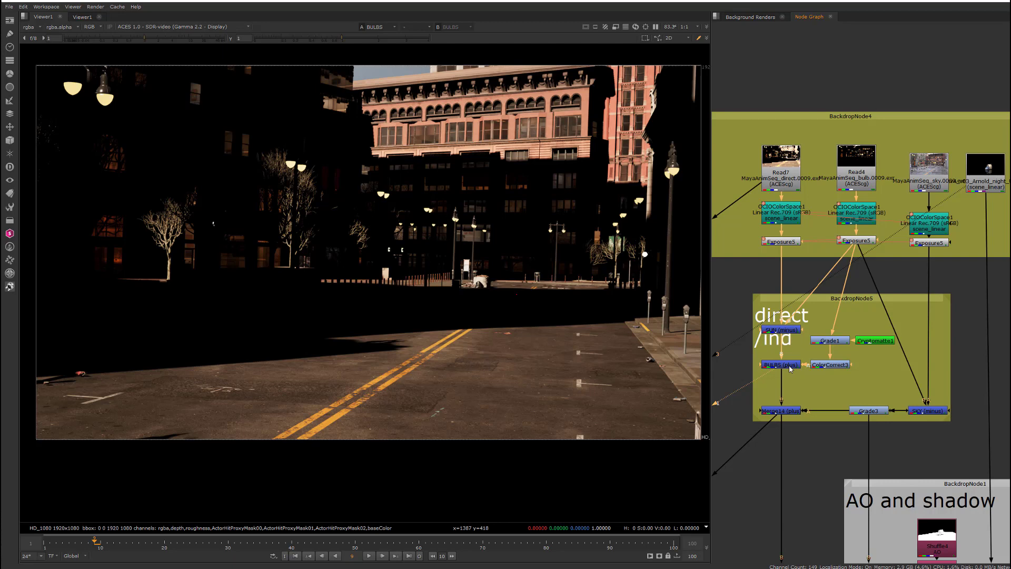
pyautogui.click(857, 241)
pyautogui.press('1')
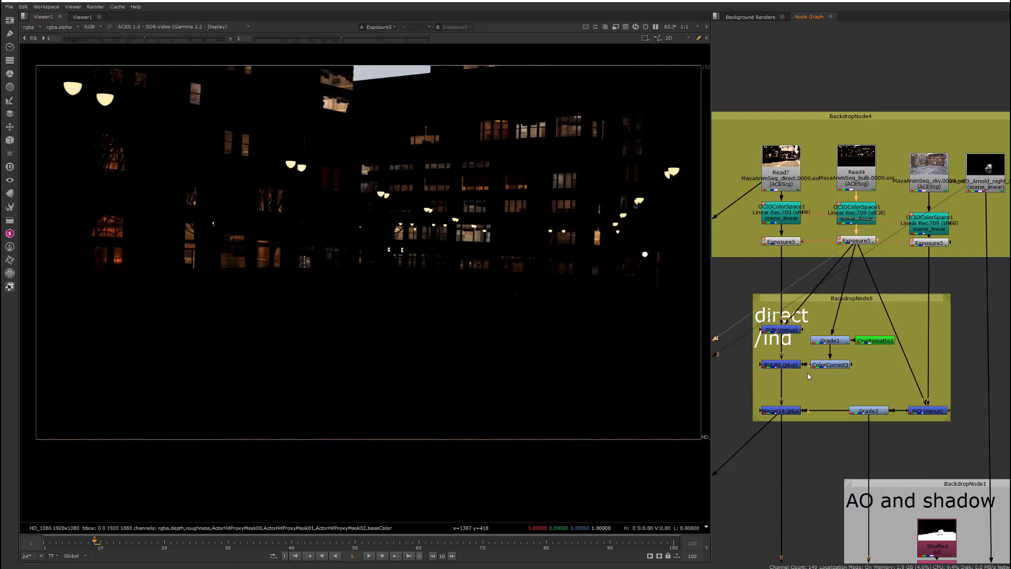
pyautogui.click(792, 365)
pyautogui.press('1')
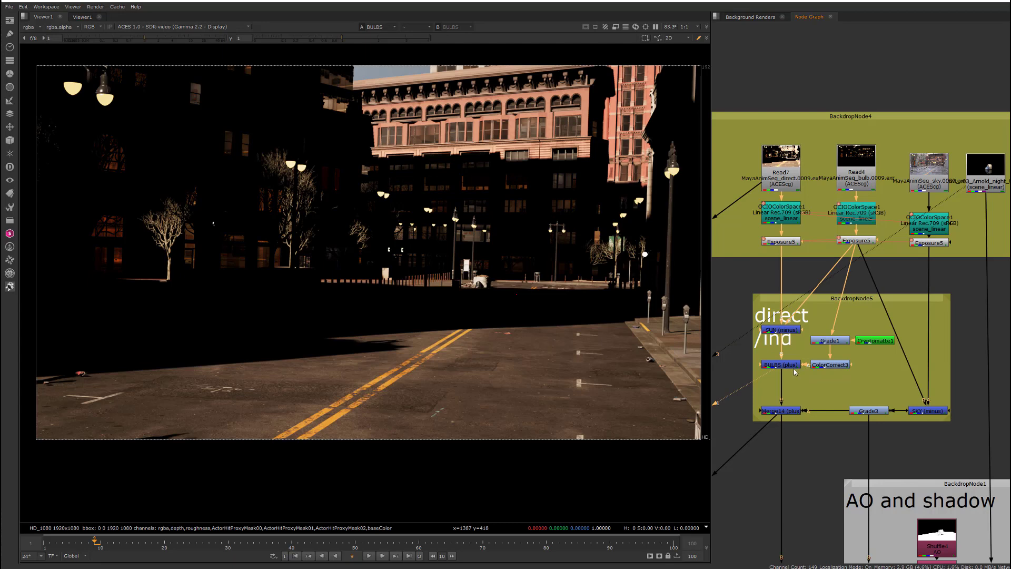
# Step: Check the bulb and sky passes, ending on the SKY subtract merge result
pyautogui.click(926, 412)
pyautogui.click(869, 242)
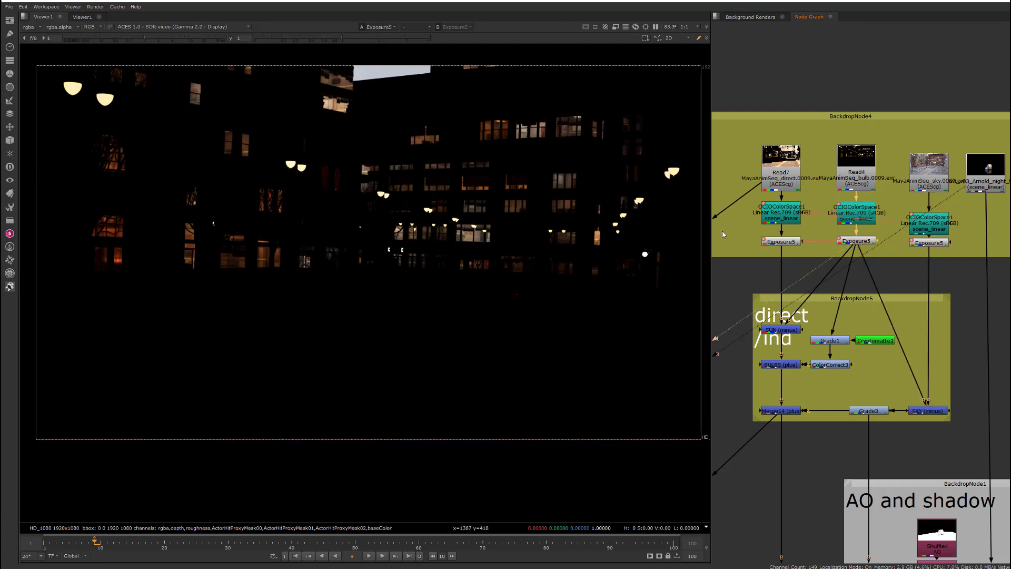
pyautogui.press('1')
pyautogui.press('3')
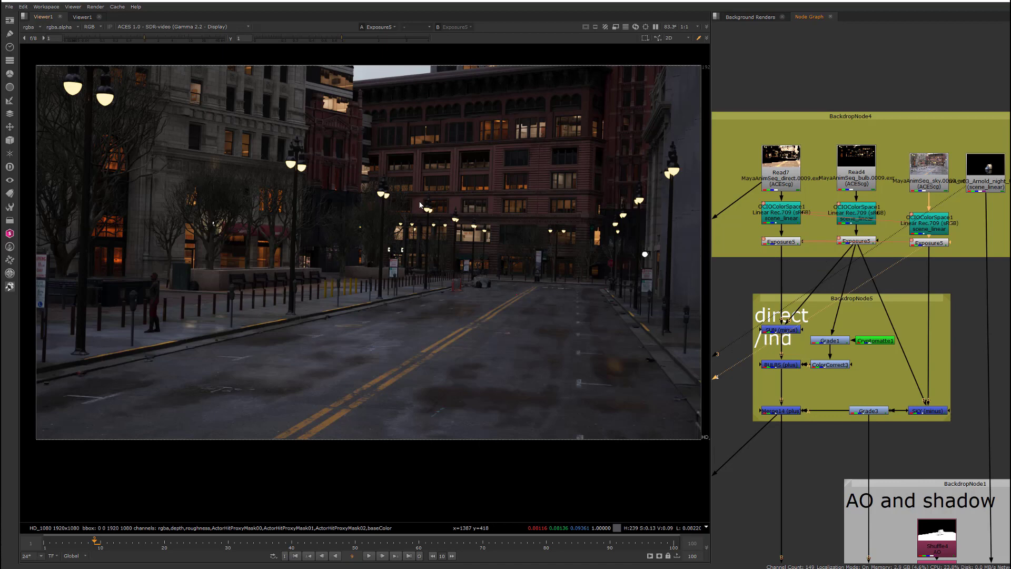
pyautogui.click(928, 411)
pyautogui.press('1')
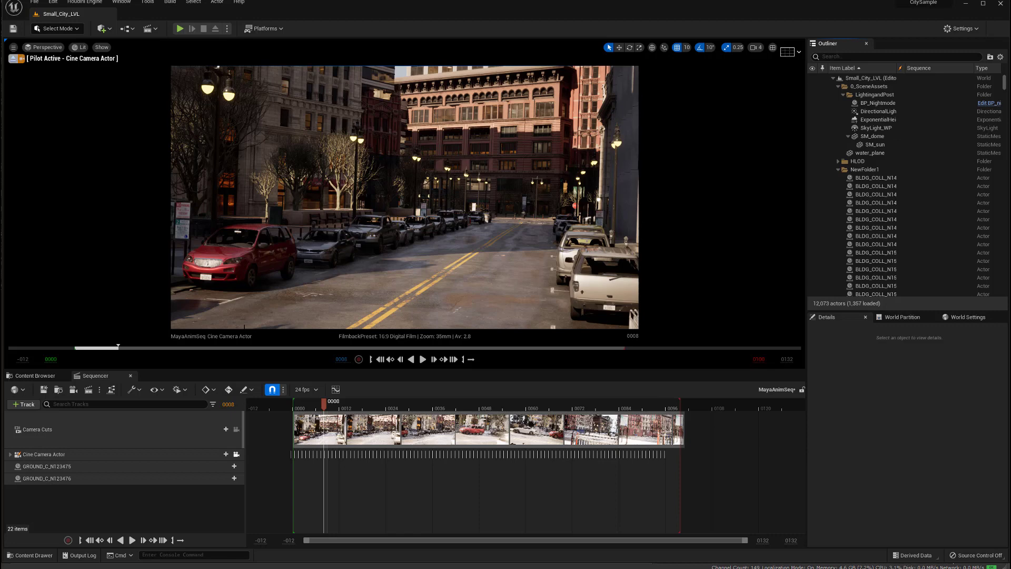
# Step: Open the Movie Render Queue and the render_crypto job settings
pyautogui.click(88, 392)
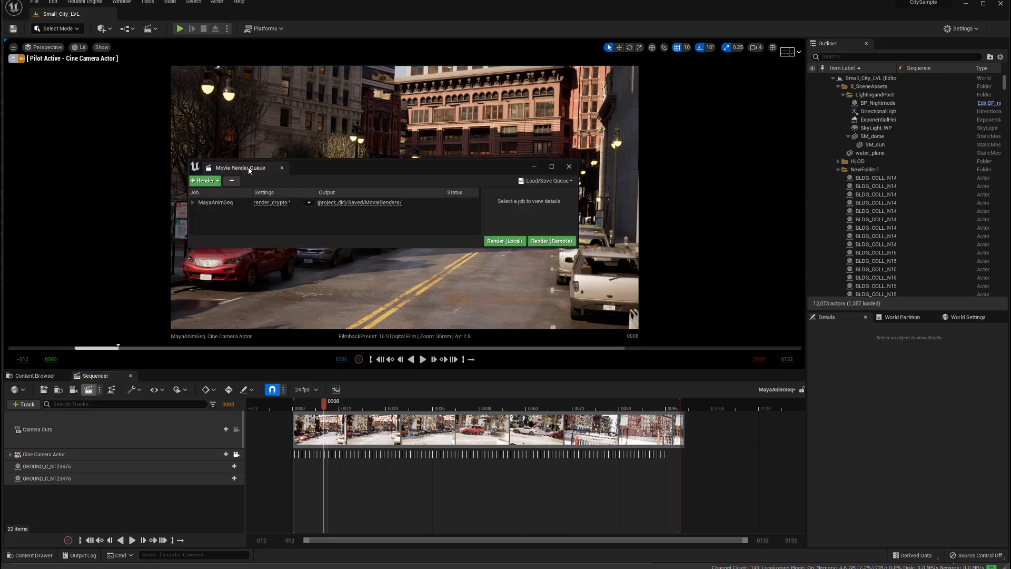
pyautogui.click(266, 203)
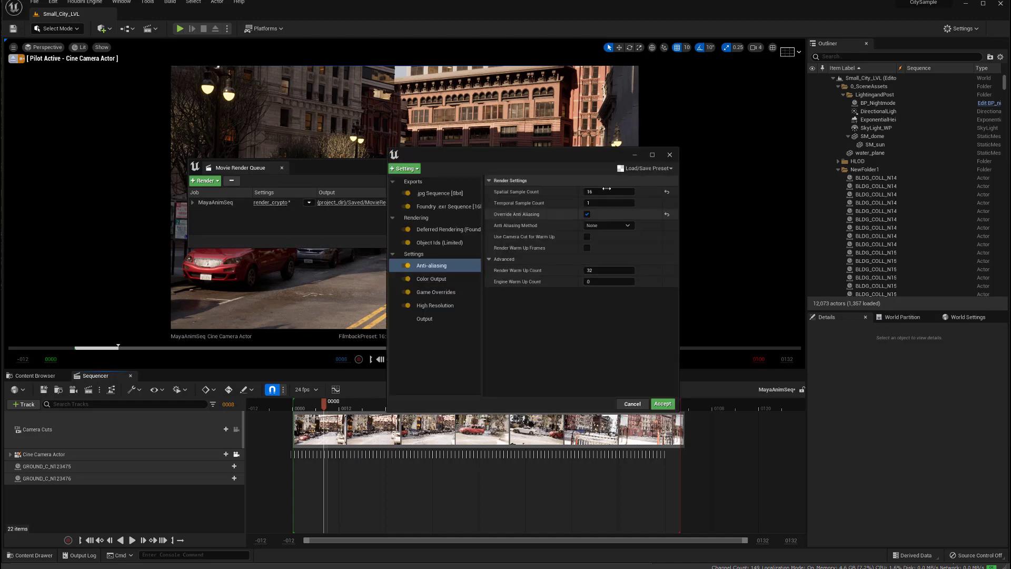
# Step: Load the Still_Ultra render preset for the MayaAnimSeq job
pyautogui.click(633, 169)
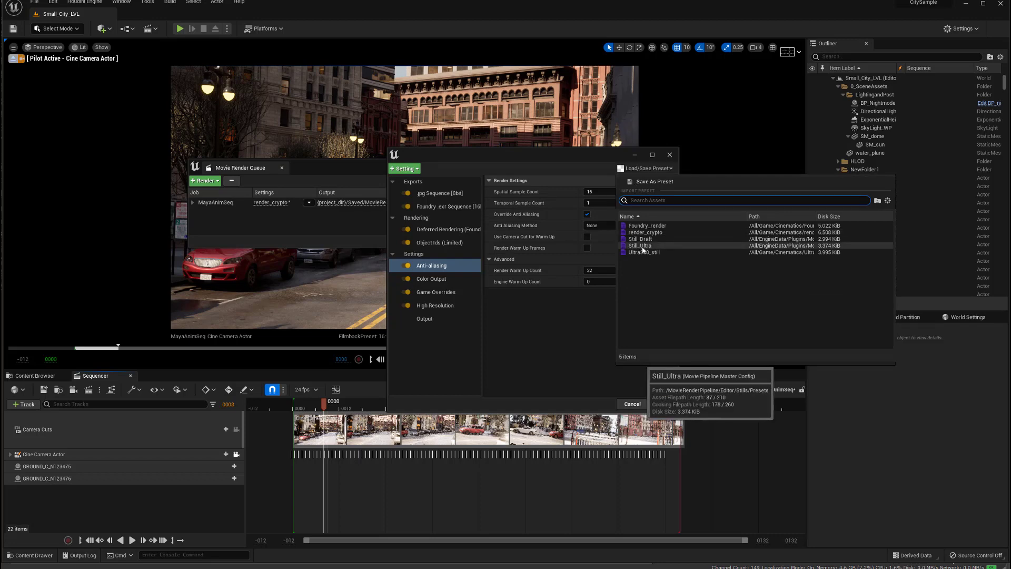
pyautogui.click(641, 246)
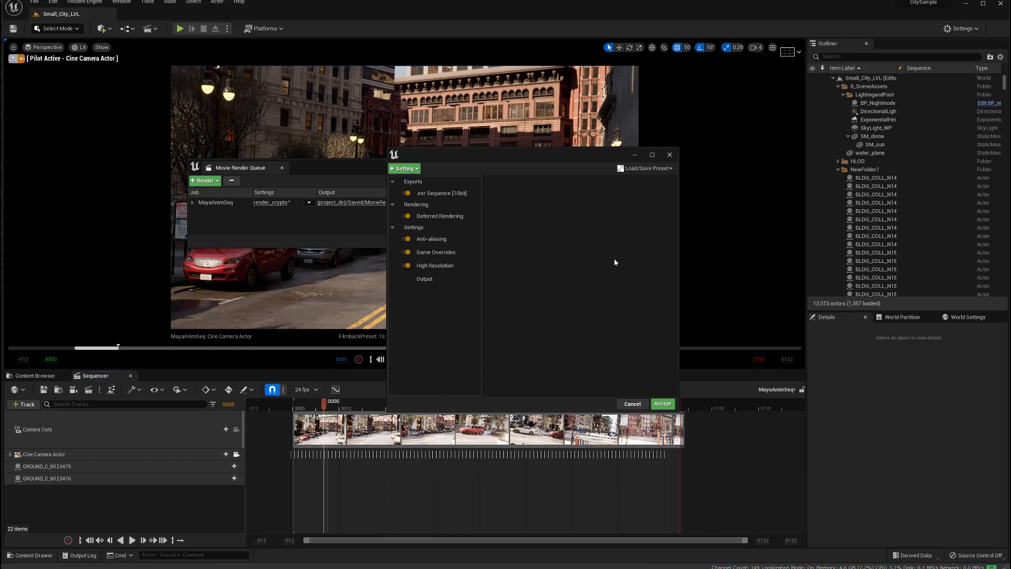
# Step: Set the output resolution from 4096 × 2160 to 1920 × 1080
pyautogui.click(426, 281)
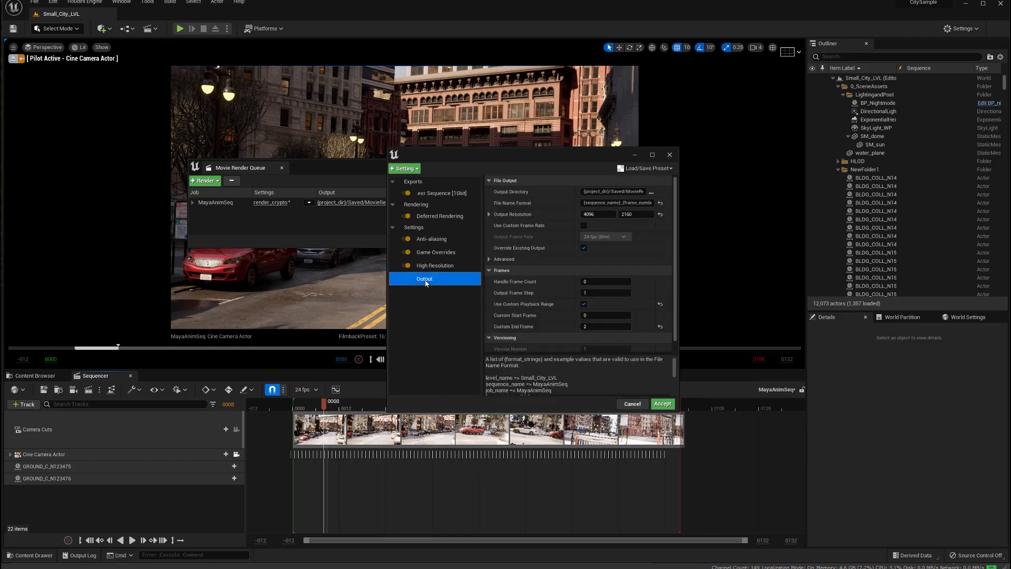
pyautogui.click(601, 215)
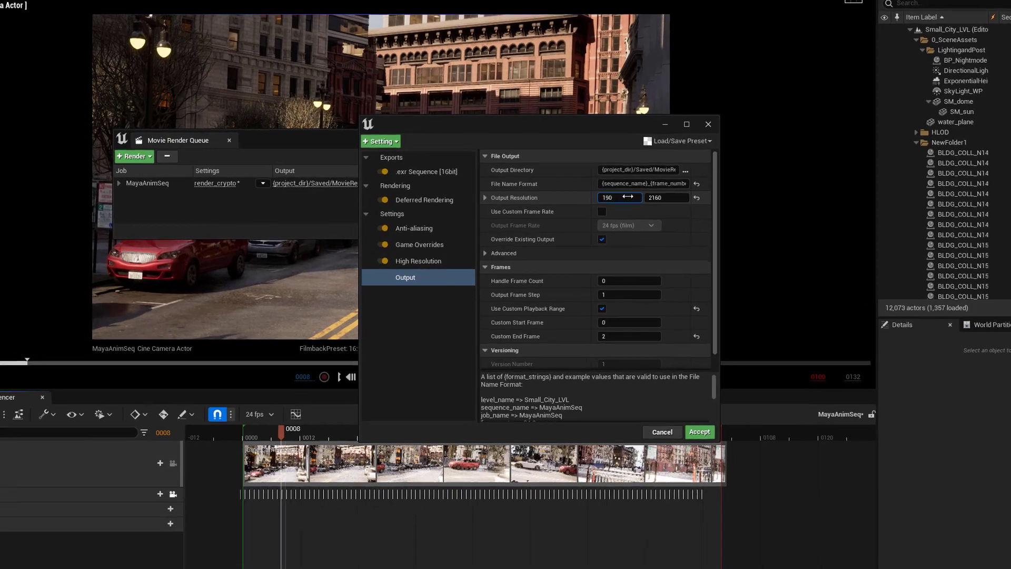
pyautogui.write('19')
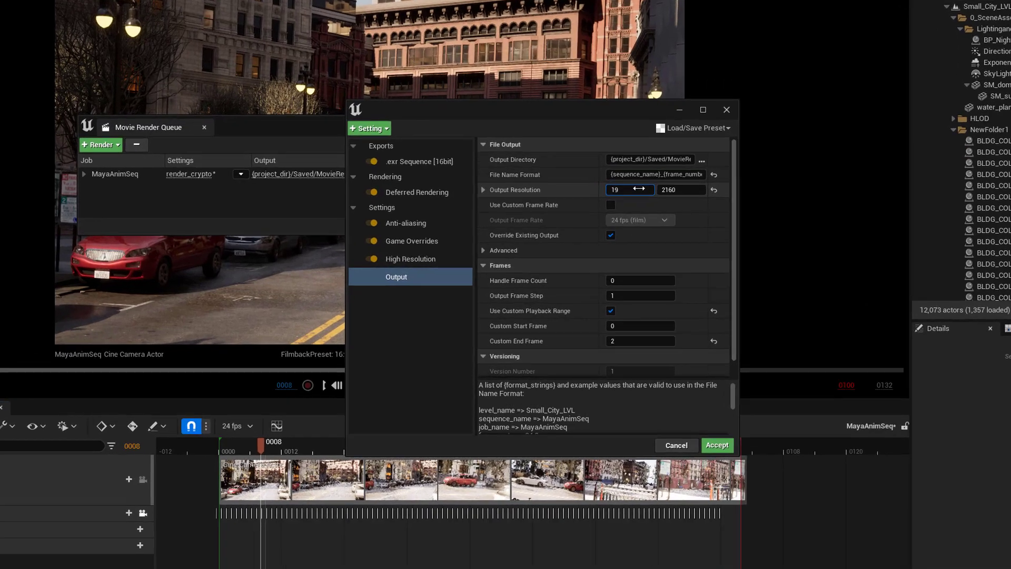
pyautogui.write('20')
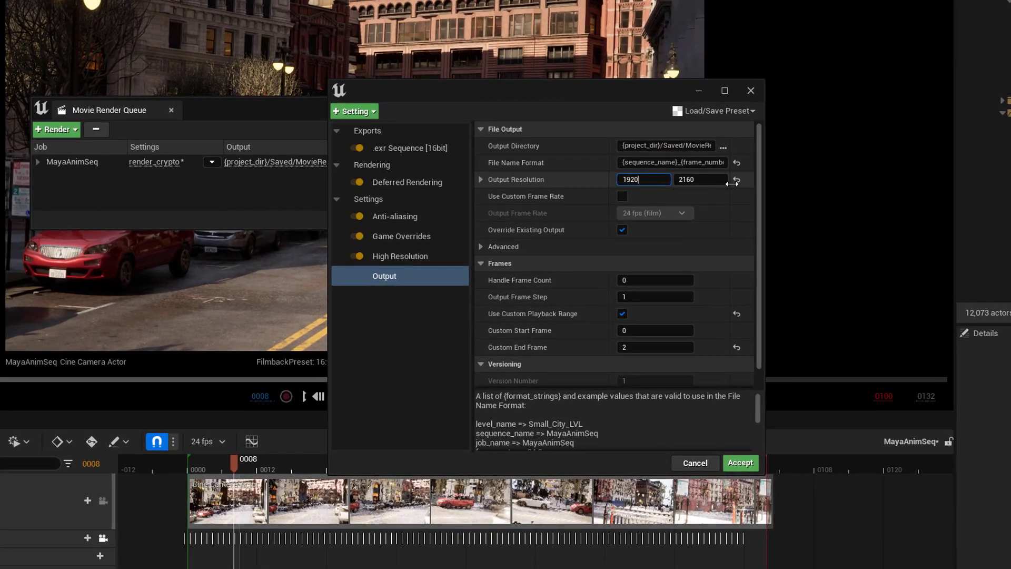
pyautogui.press('Tab')
pyautogui.write('1080')
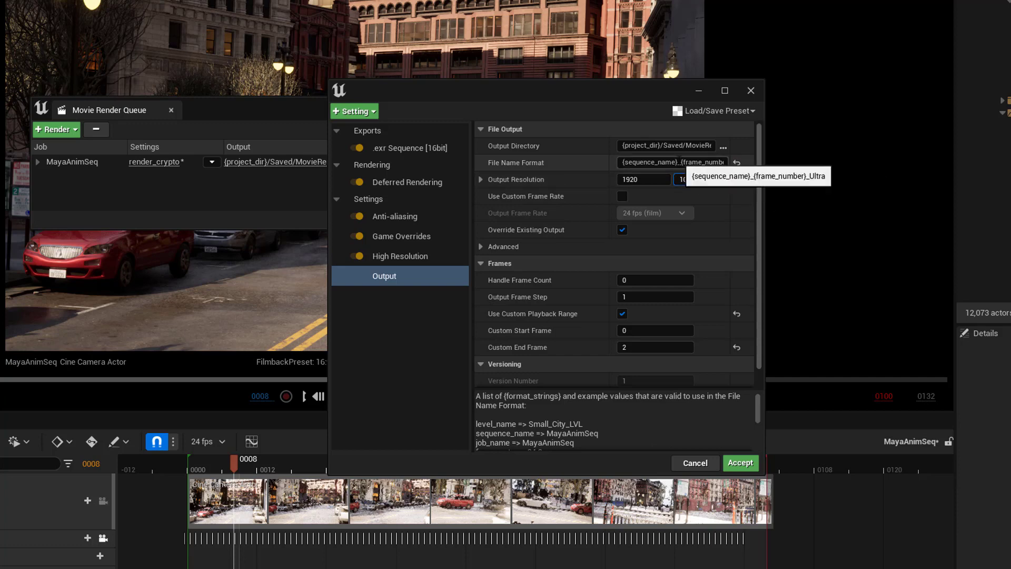
# Step: Delete the underscore before {frame_number} in the file name format
pyautogui.click(671, 162)
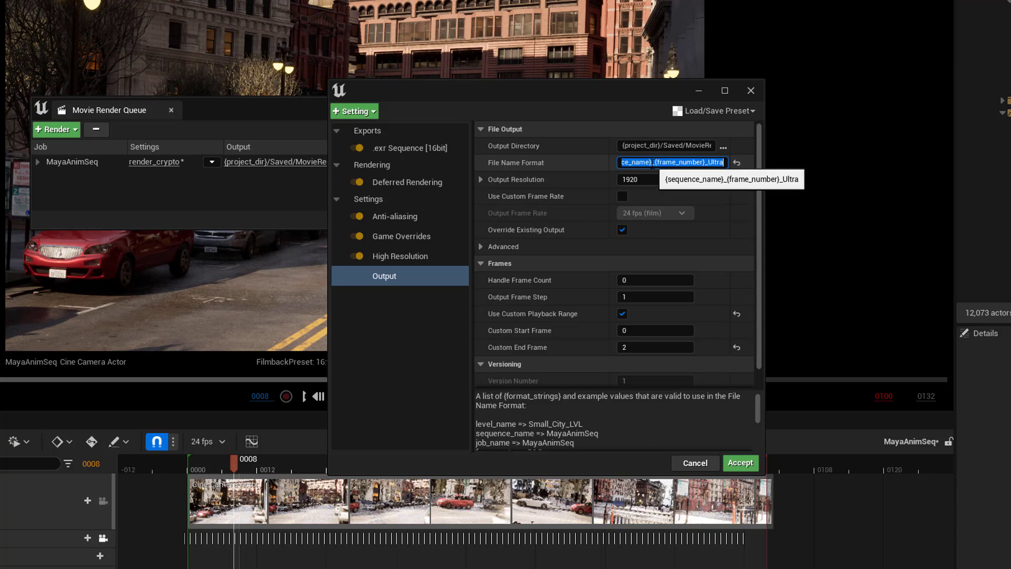
pyautogui.click(656, 164)
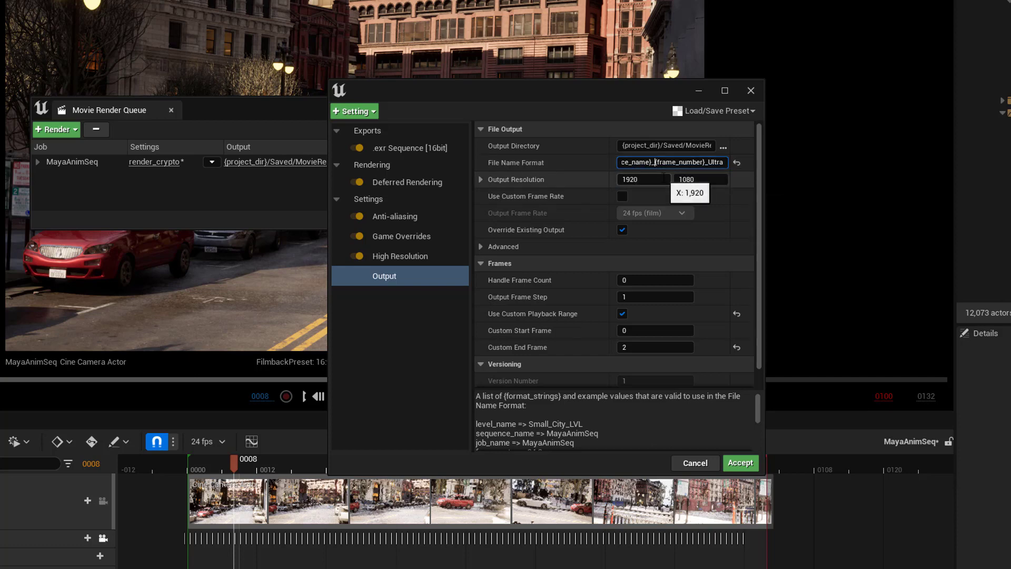
pyautogui.press('BackSpace')
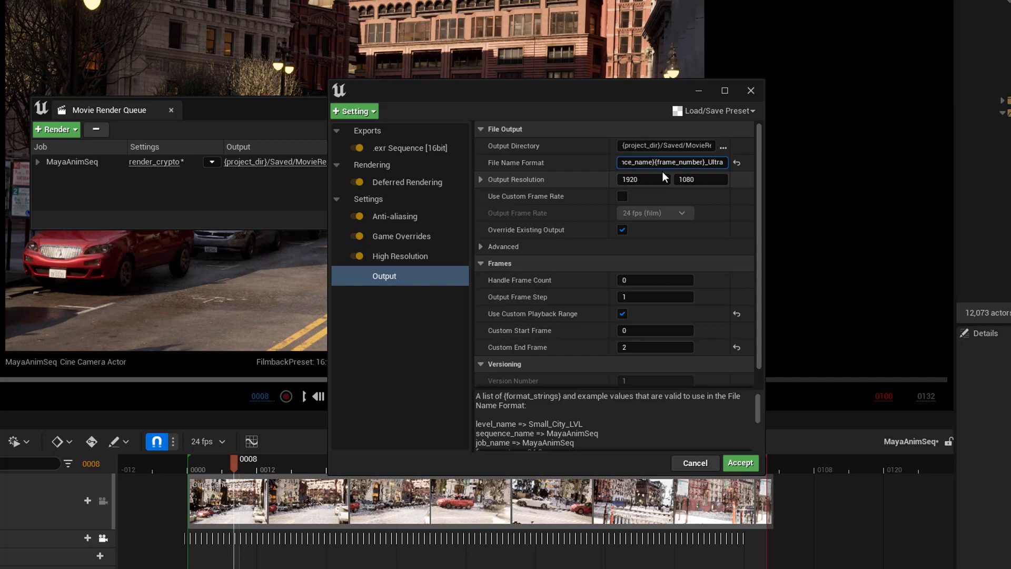
# Step: Change the file name format to {sequence_name}_sun.{frame_number}, dropping the _Ultra suffix
pyautogui.write('.')
pyautogui.click(724, 162)
pyautogui.write('_Ultra')
pyautogui.press('BackSpace')
pyautogui.press('BackSpace')
pyautogui.press('BackSpace')
pyautogui.press('BackSpace')
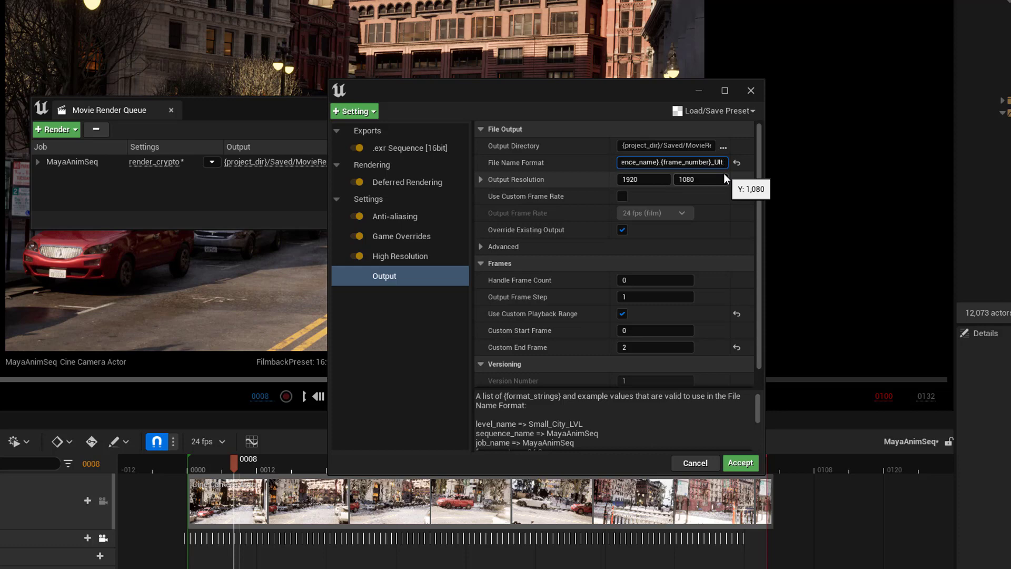
pyautogui.press('BackSpace')
pyautogui.press('BackSpace')
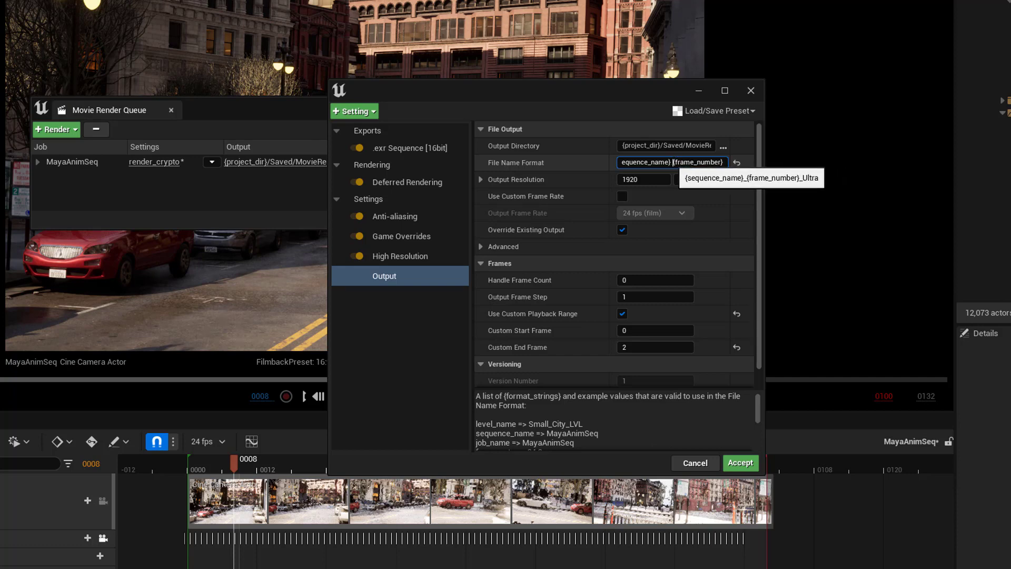
pyautogui.write('.')
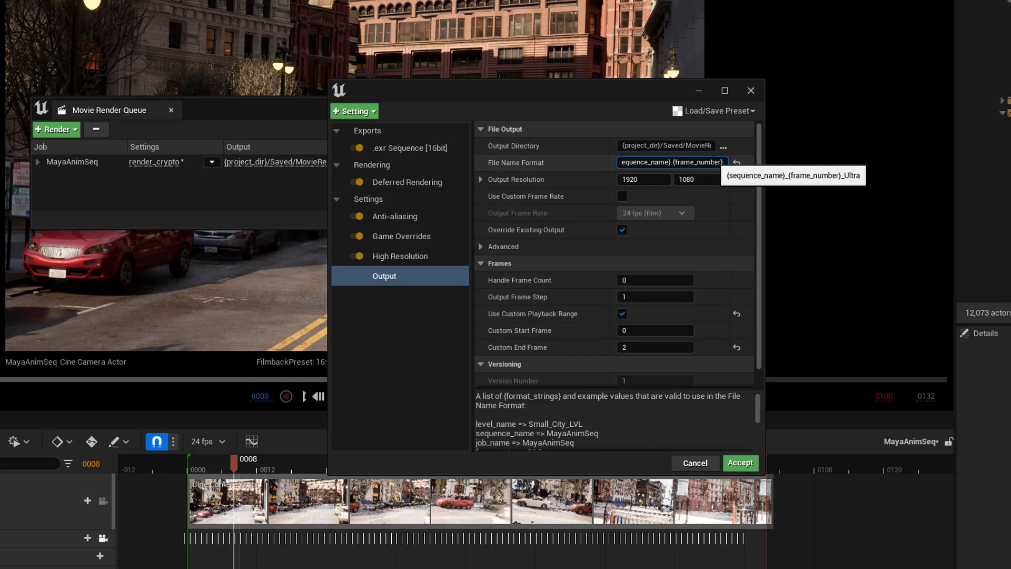
pyautogui.write('_sun')
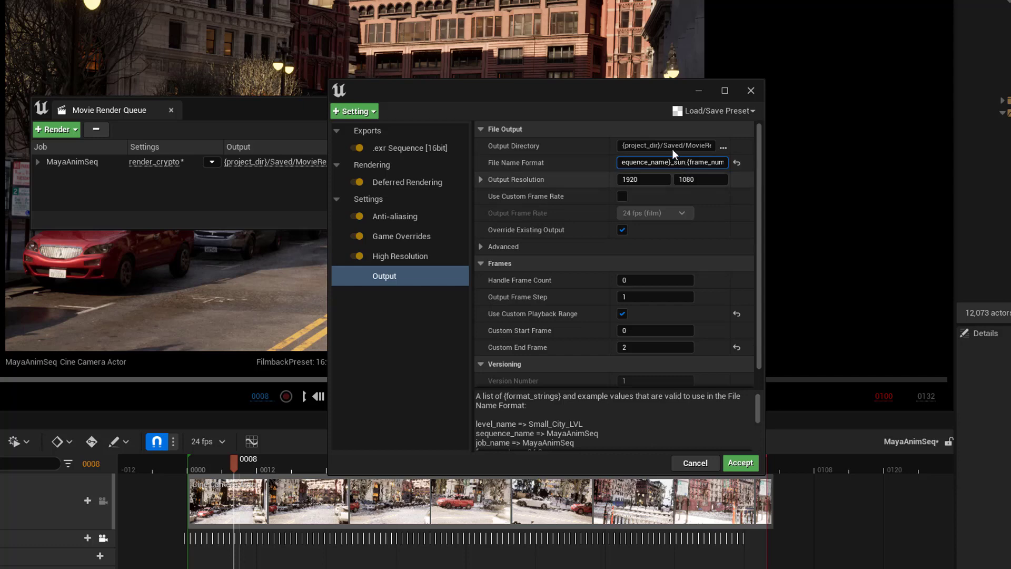
pyautogui.write('.')
pyautogui.hotkey('shift', 'Tab')
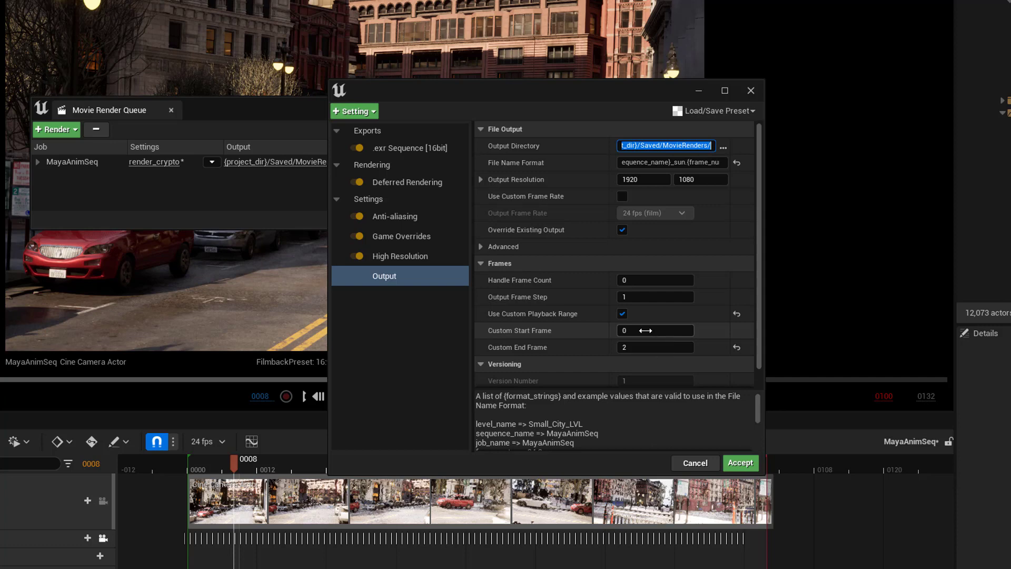
# Step: Set the custom frame range to start at 1 and end at 101
pyautogui.click(645, 331)
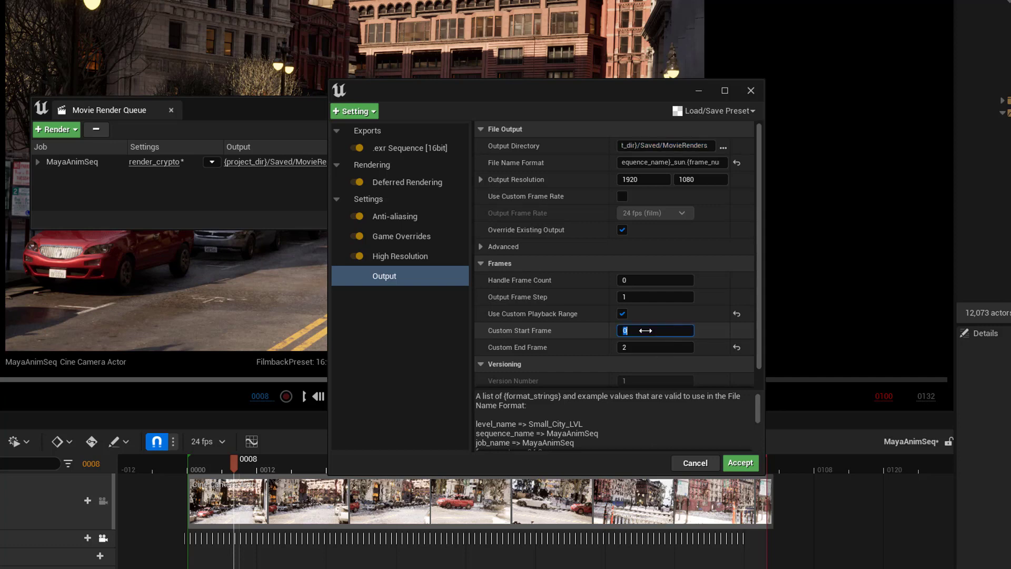
pyautogui.write('1')
pyautogui.click(641, 347)
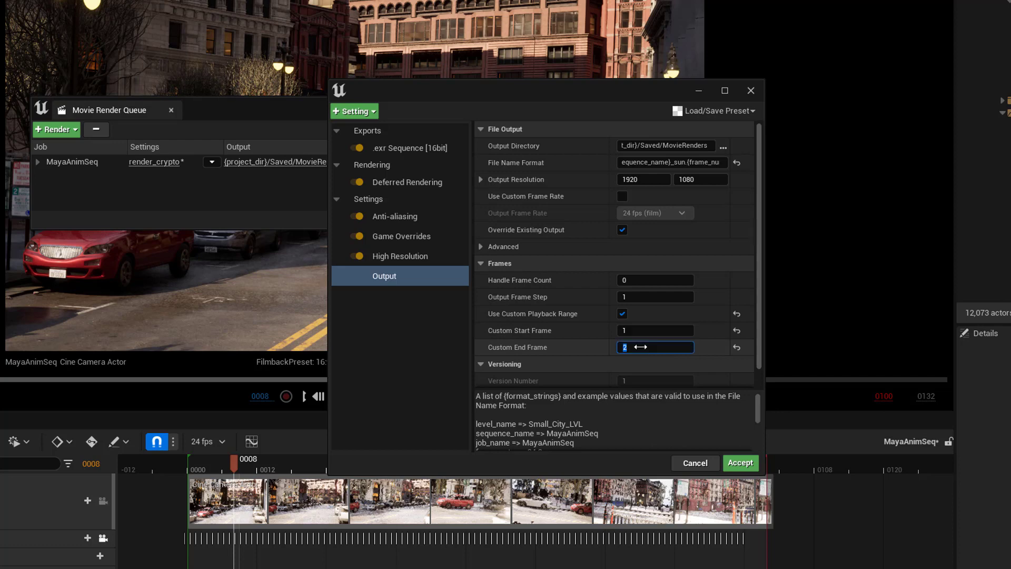
pyautogui.write('101')
pyautogui.hotkey('shift', 'Tab')
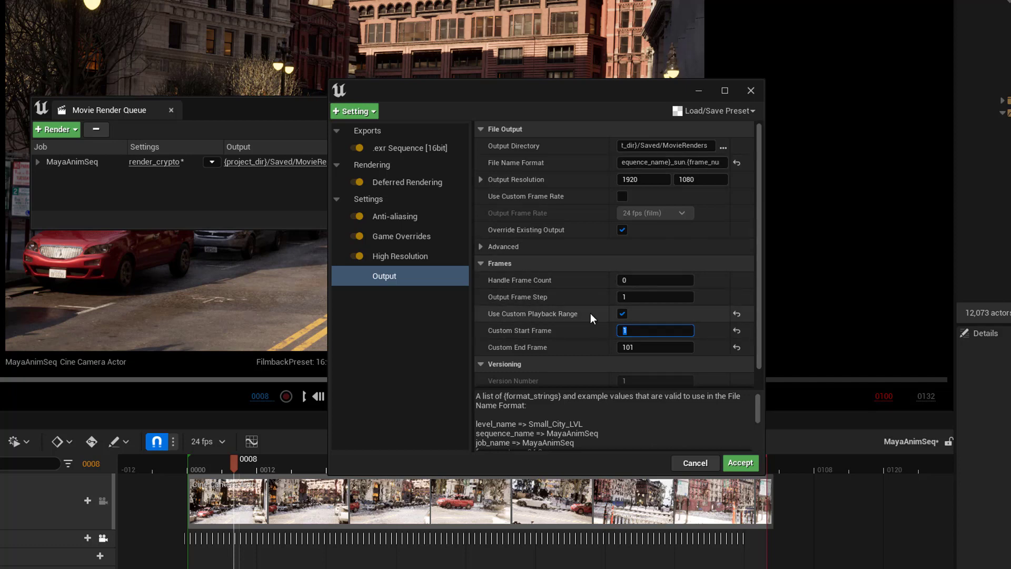
# Step: Show the High Resolution settings page, leaving tile count at 1
pyautogui.click(390, 257)
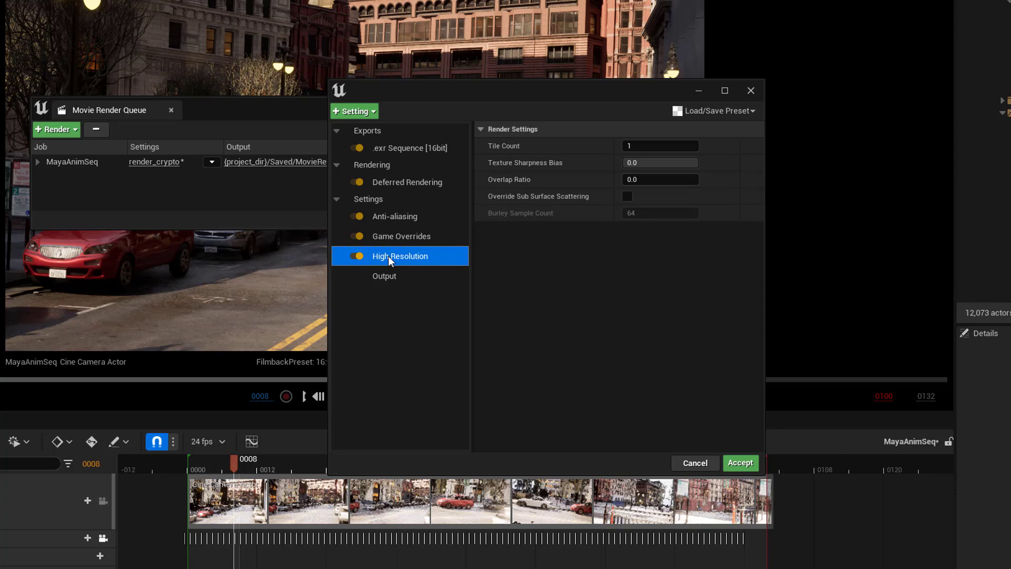
# Step: Uncheck Use LODZero and Disable HLODs in the Game Overrides settings
pyautogui.click(406, 237)
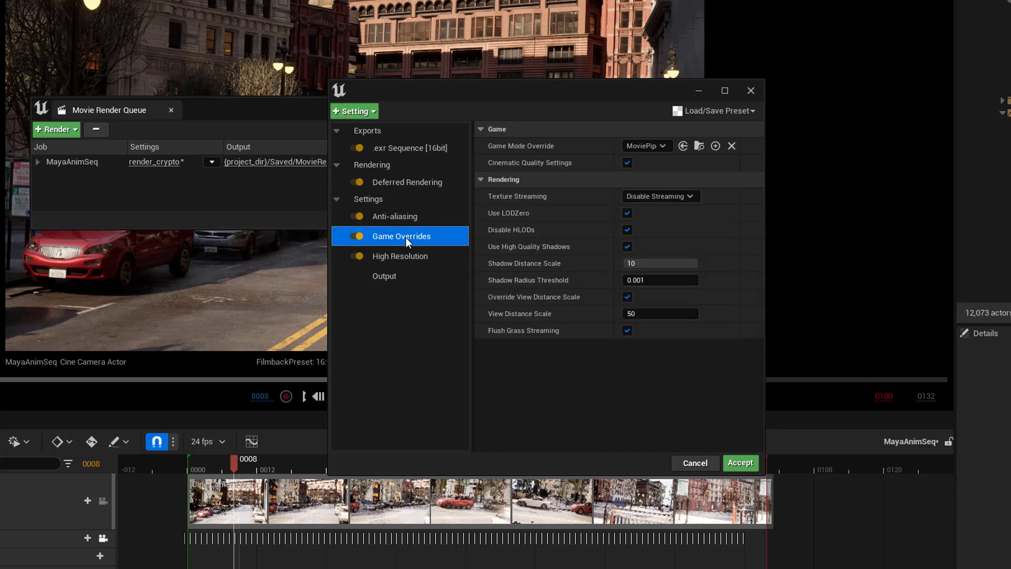
pyautogui.click(628, 214)
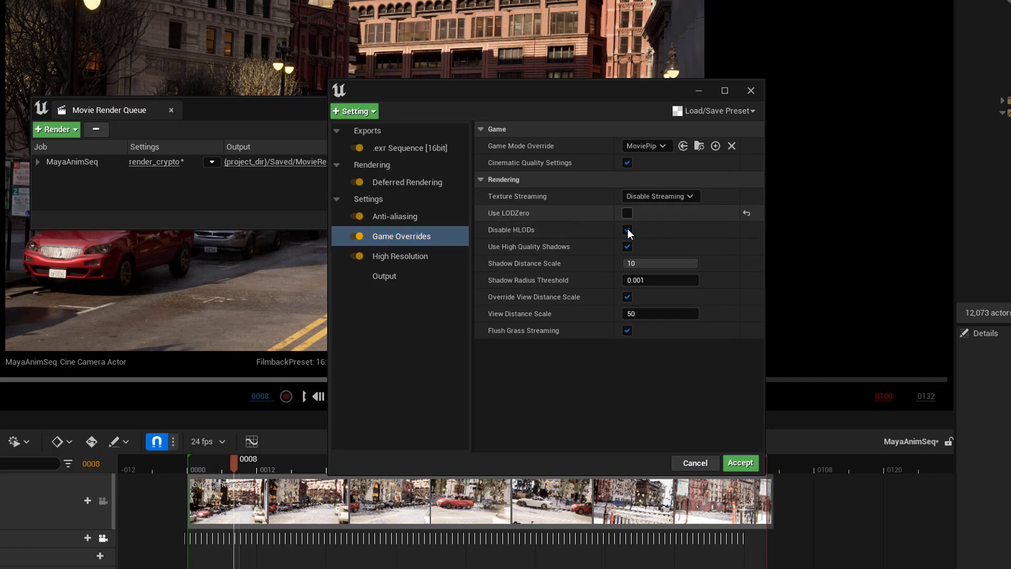
pyautogui.click(627, 229)
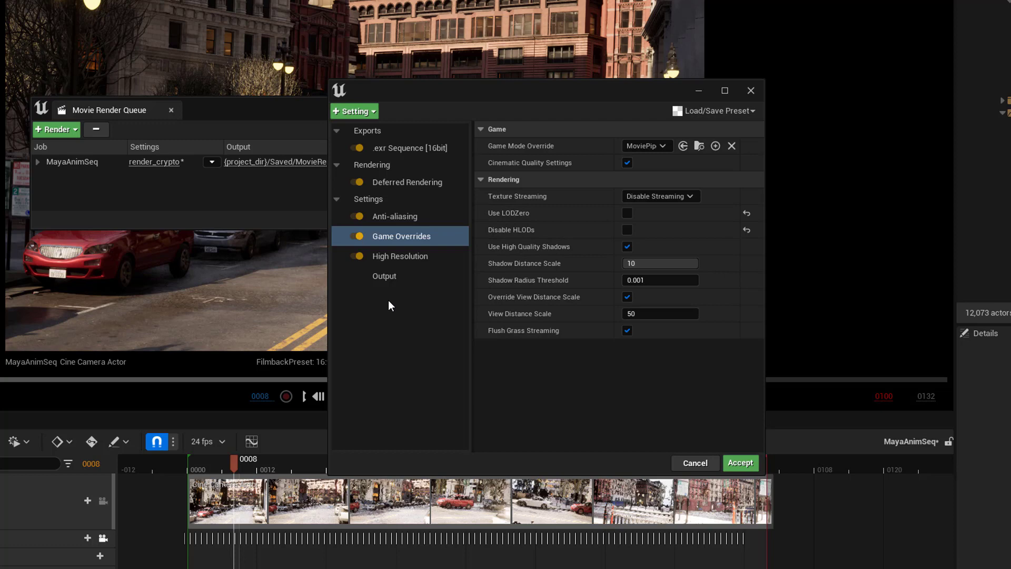
# Step: Set the anti-aliasing Temporal Sample Count to 1 and review the Anti Aliasing Method options
pyautogui.click(403, 217)
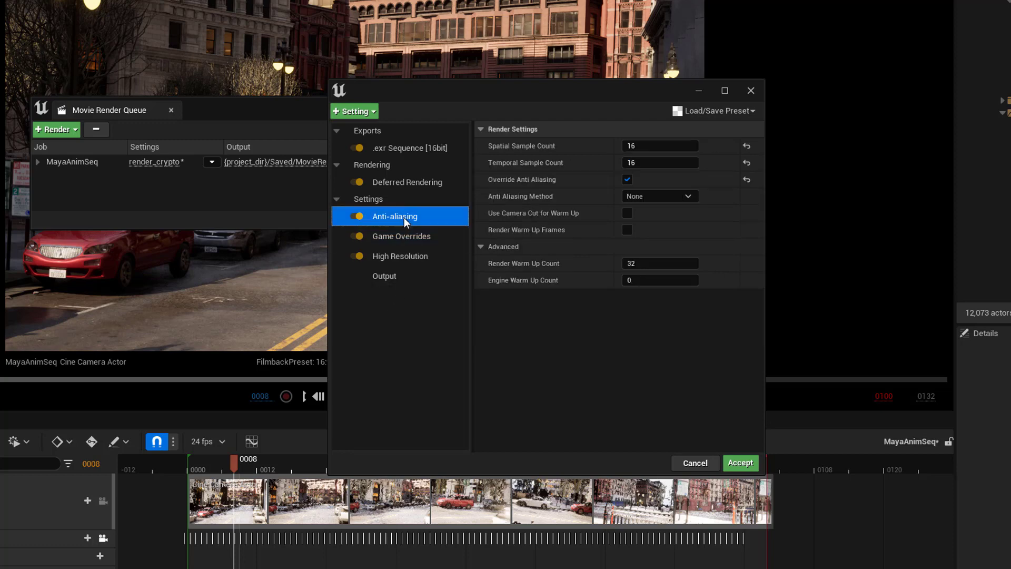
pyautogui.click(659, 167)
pyautogui.write('1')
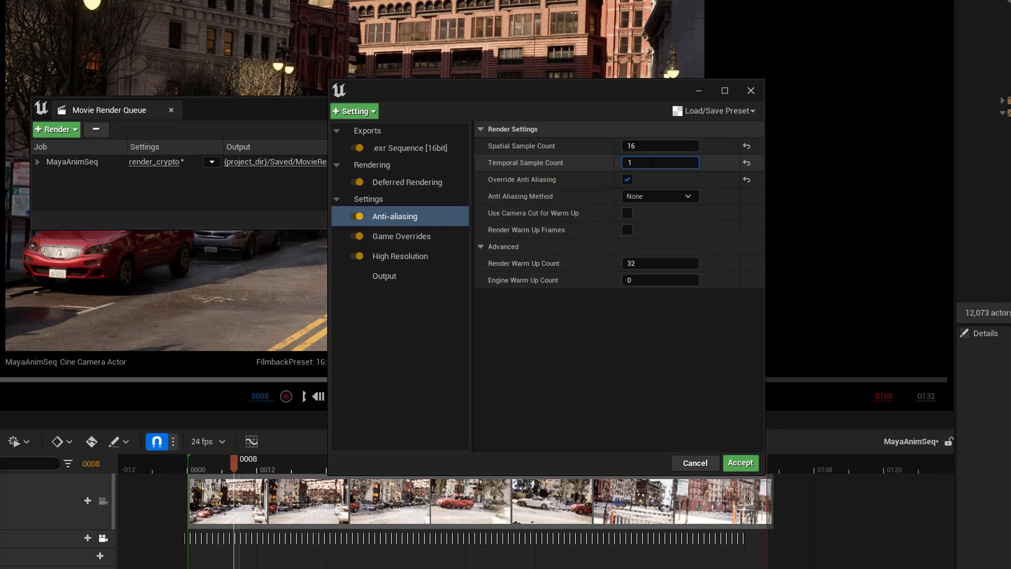
pyautogui.click(660, 196)
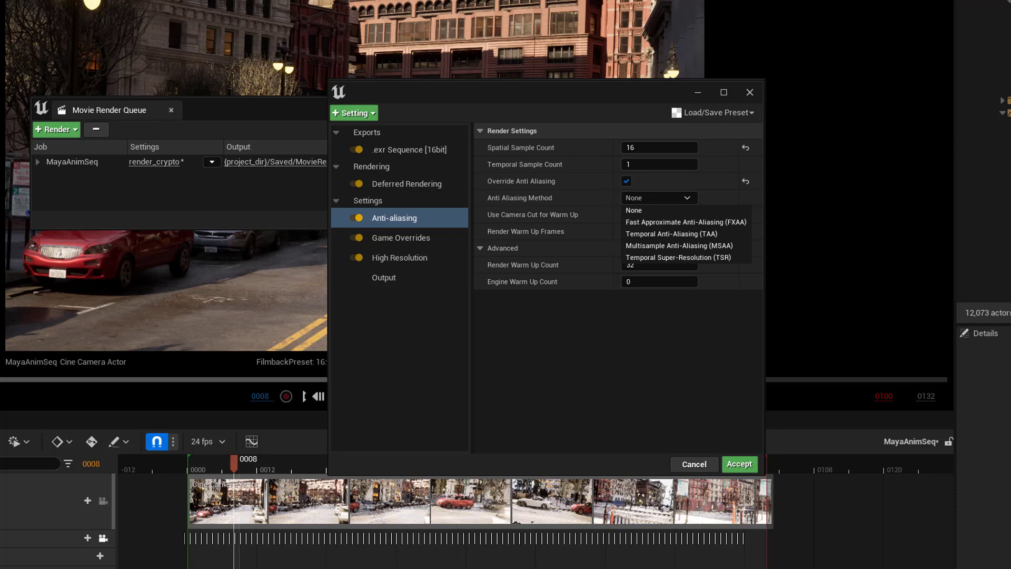
# Step: Close the anti-aliasing method choices, leaving the method at None
pyautogui.click(654, 164)
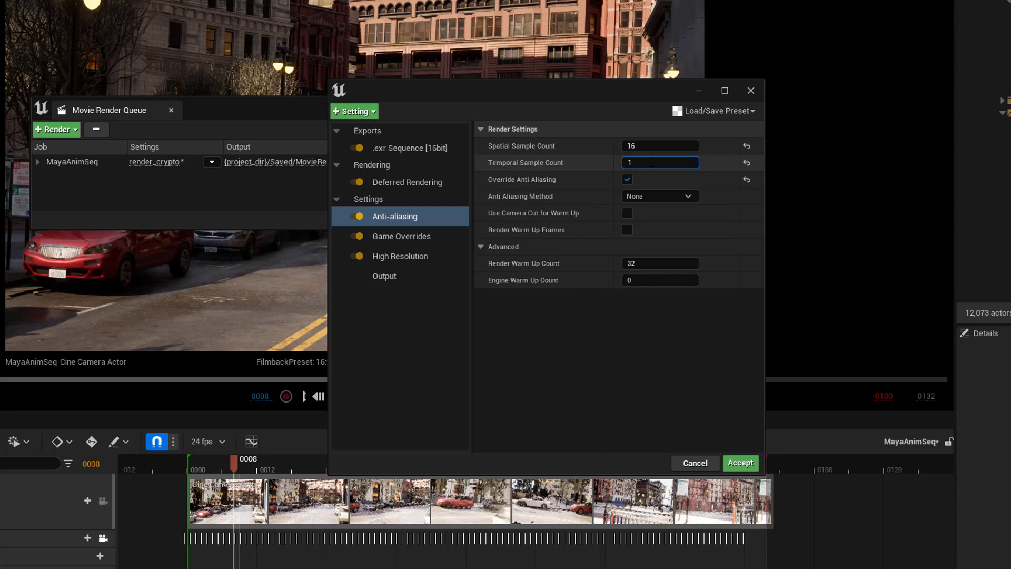
# Step: Turn on Disable Multisample Effects in the Deferred Rendering settings
pyautogui.click(401, 182)
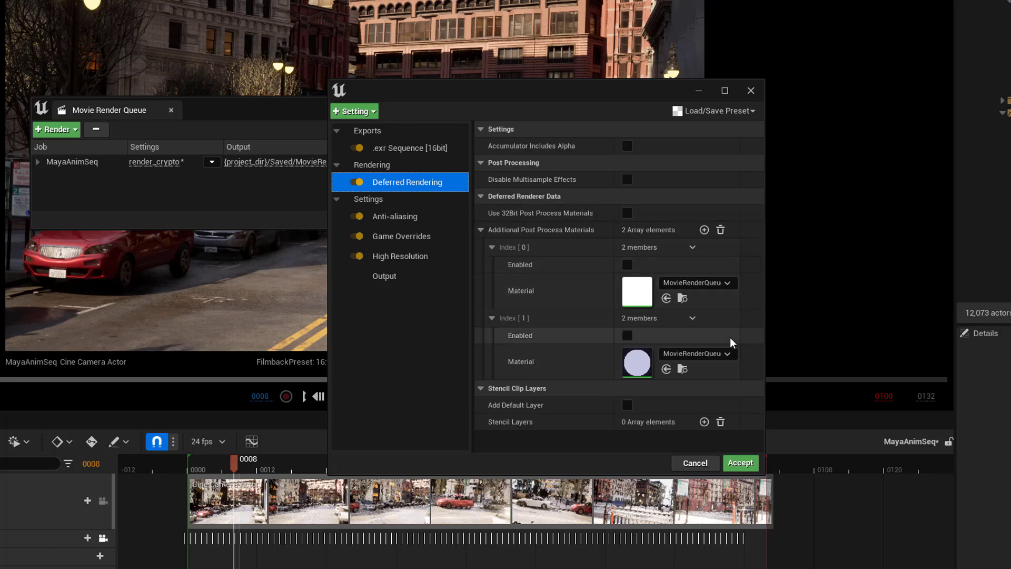
pyautogui.click(627, 179)
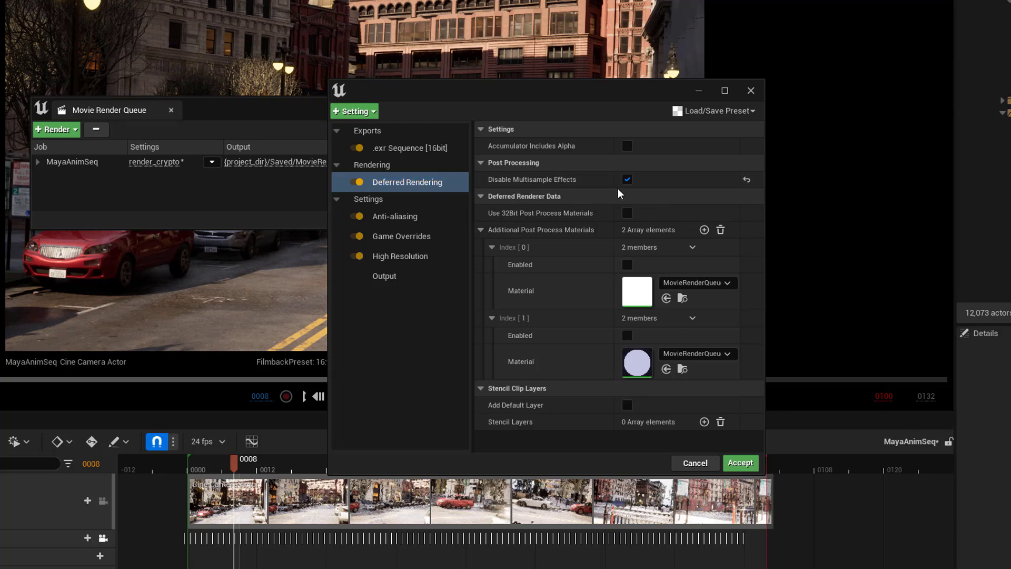
# Step: Make the EXR output multilayer, then add Color Output with Disable Tone Curve on
pyautogui.click(403, 149)
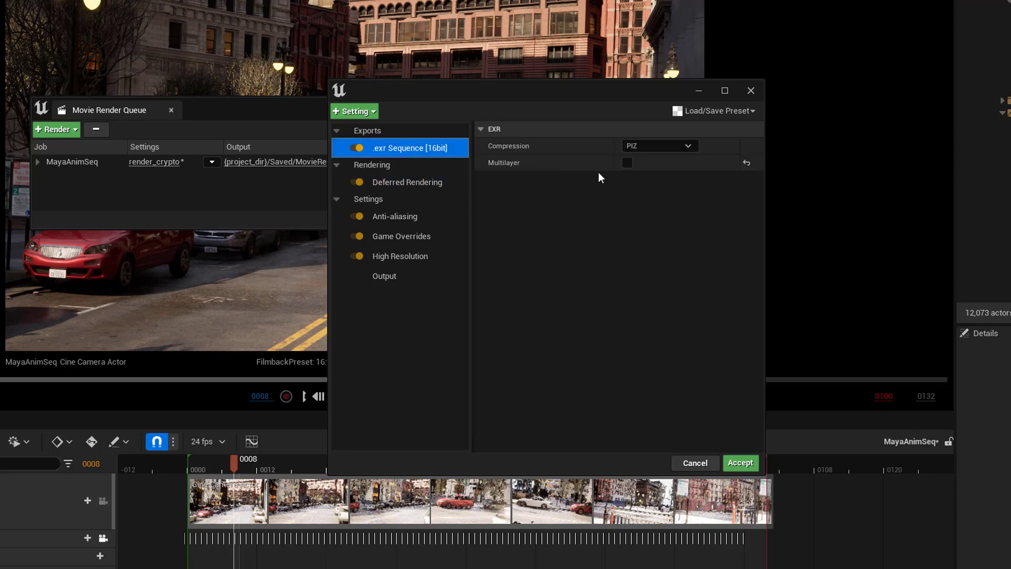
pyautogui.click(627, 163)
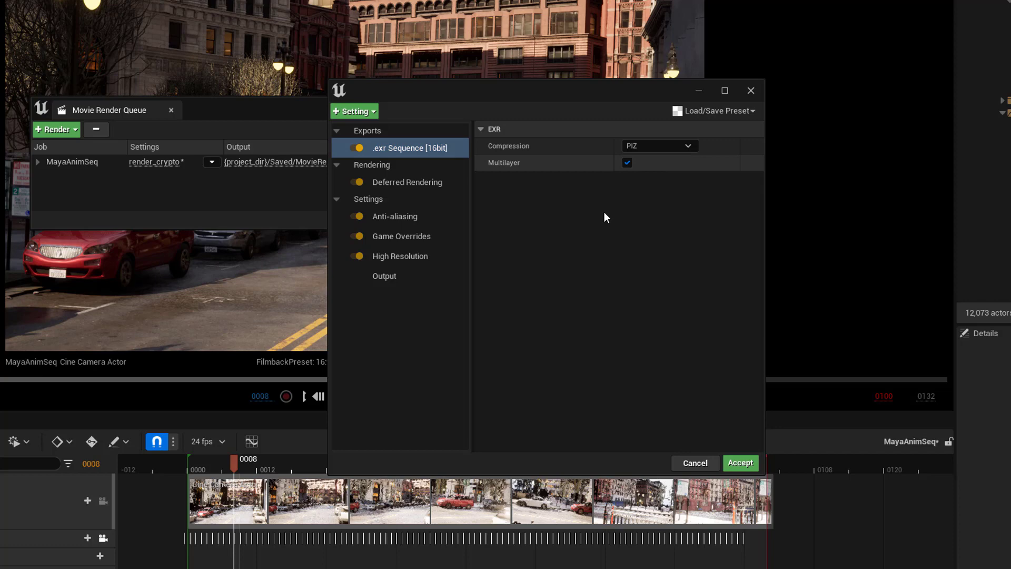
pyautogui.click(371, 112)
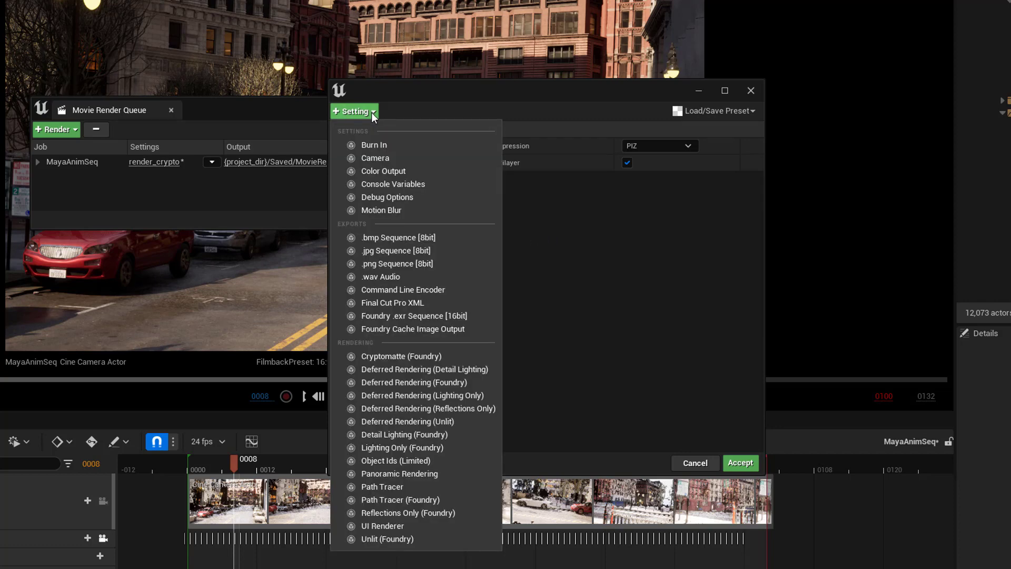
pyautogui.click(393, 172)
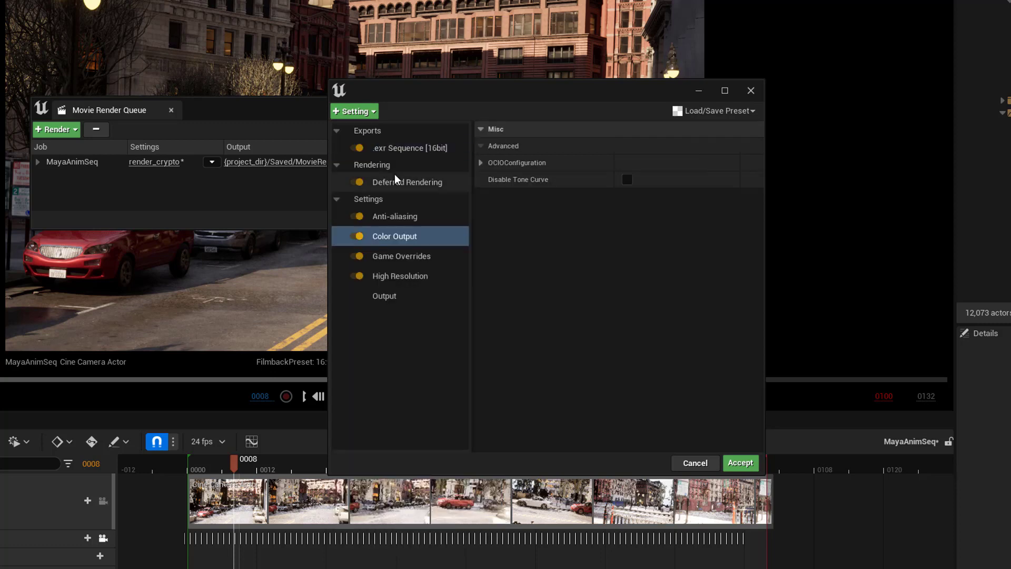
pyautogui.click(628, 180)
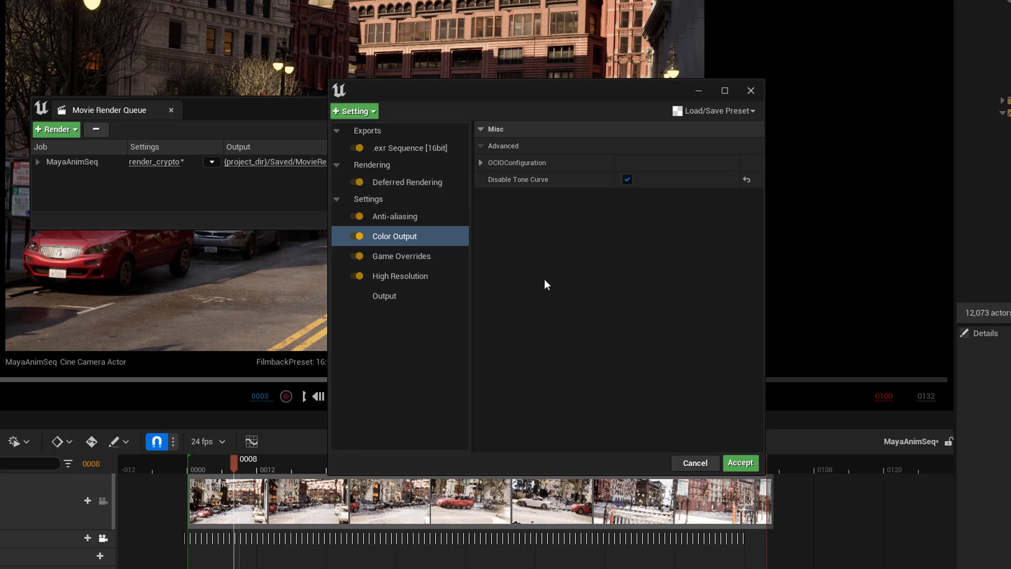
# Step: Save the current render settings as a new preset named basic_renderEXR
pyautogui.click(751, 110)
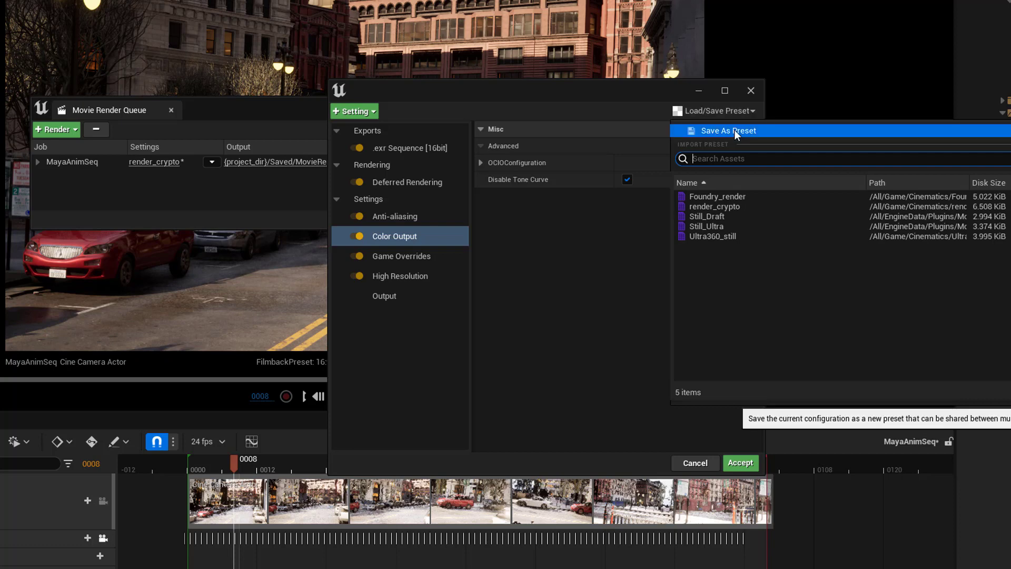
pyautogui.click(734, 129)
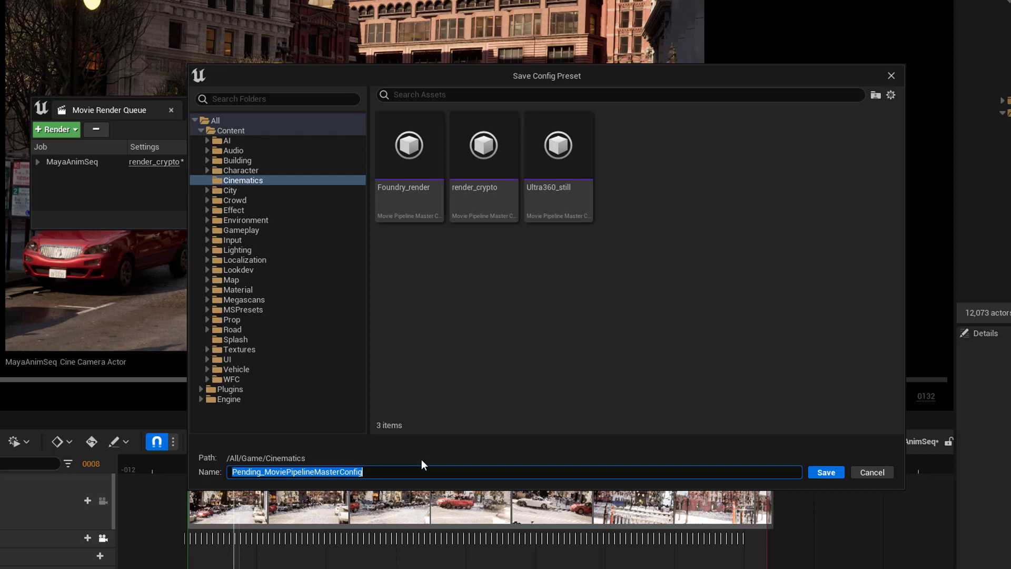
pyautogui.write('basic')
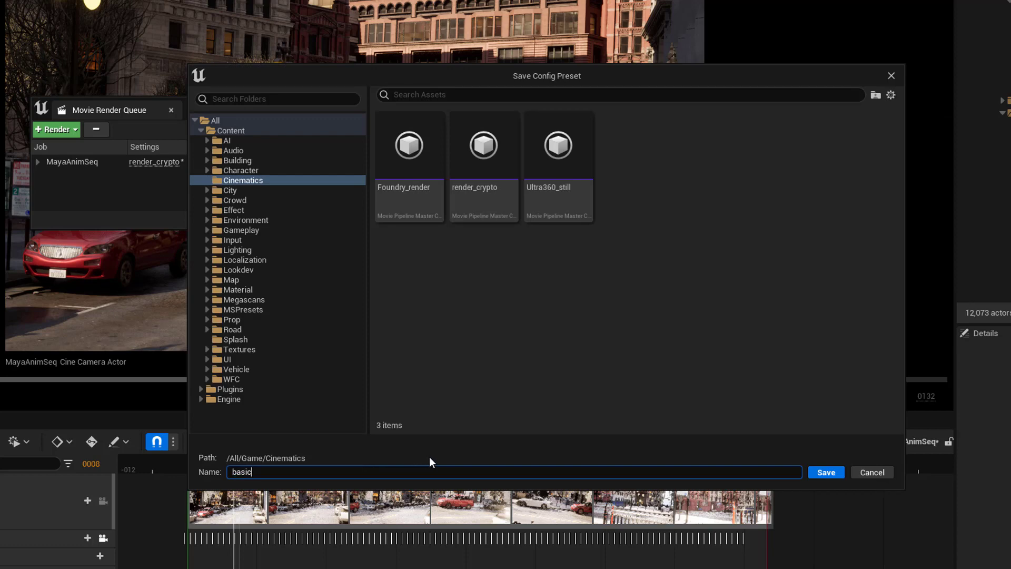
pyautogui.write('_renderEXR')
pyautogui.click(826, 473)
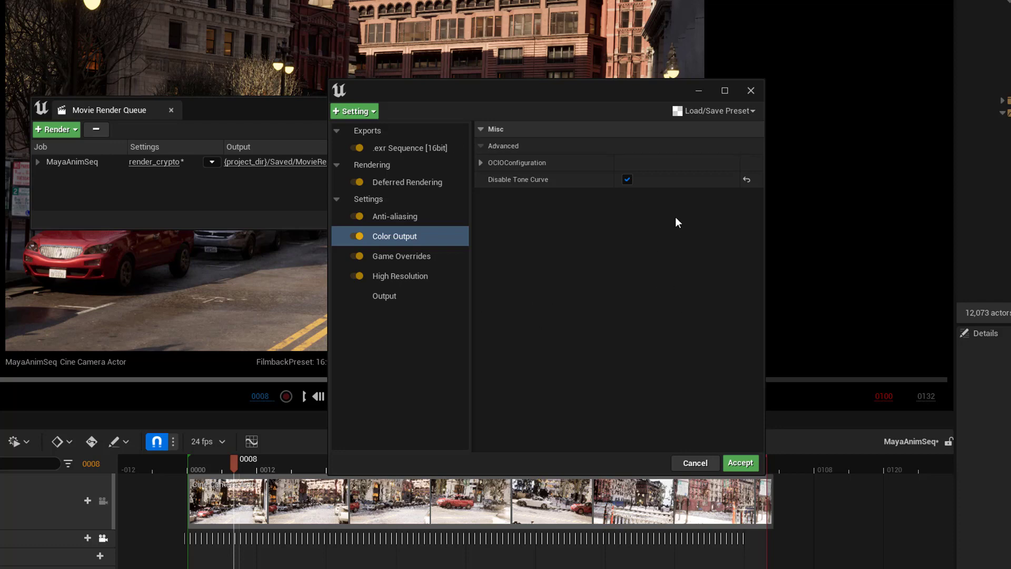
# Step: Add an Object Ids (Limited) pass to the render settings, keeping Id Type at Full
pyautogui.click(373, 111)
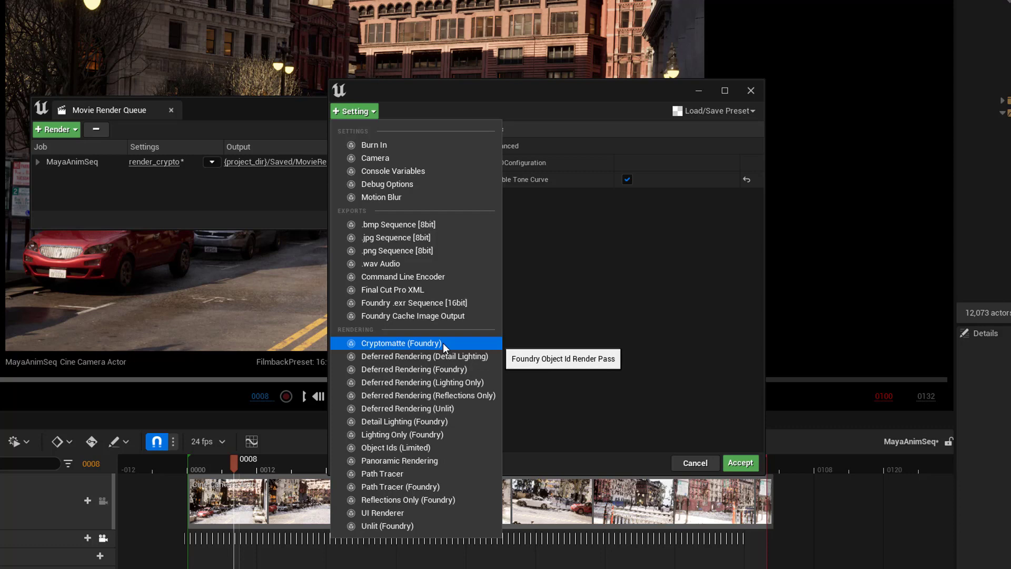
pyautogui.click(431, 448)
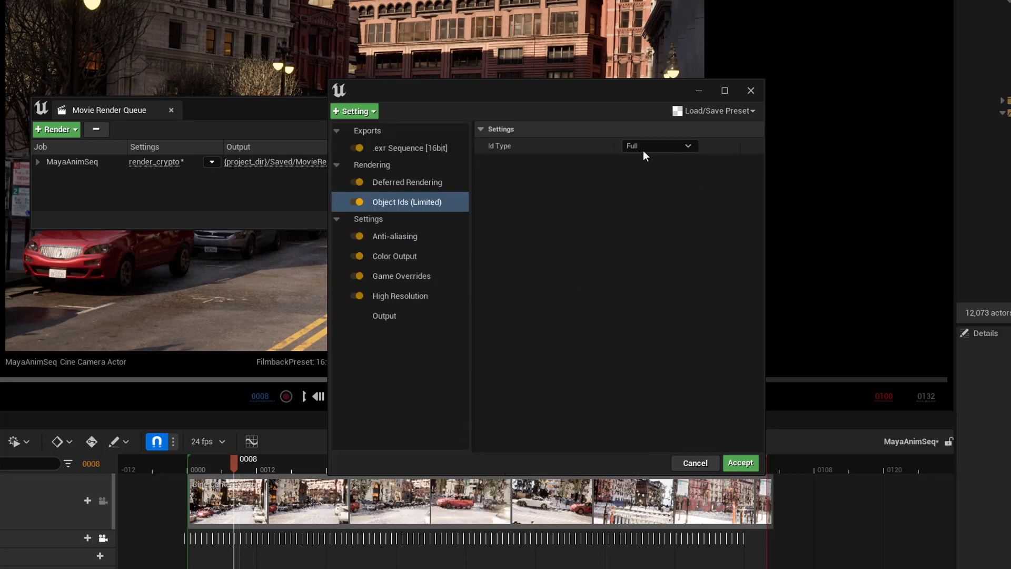
pyautogui.click(688, 146)
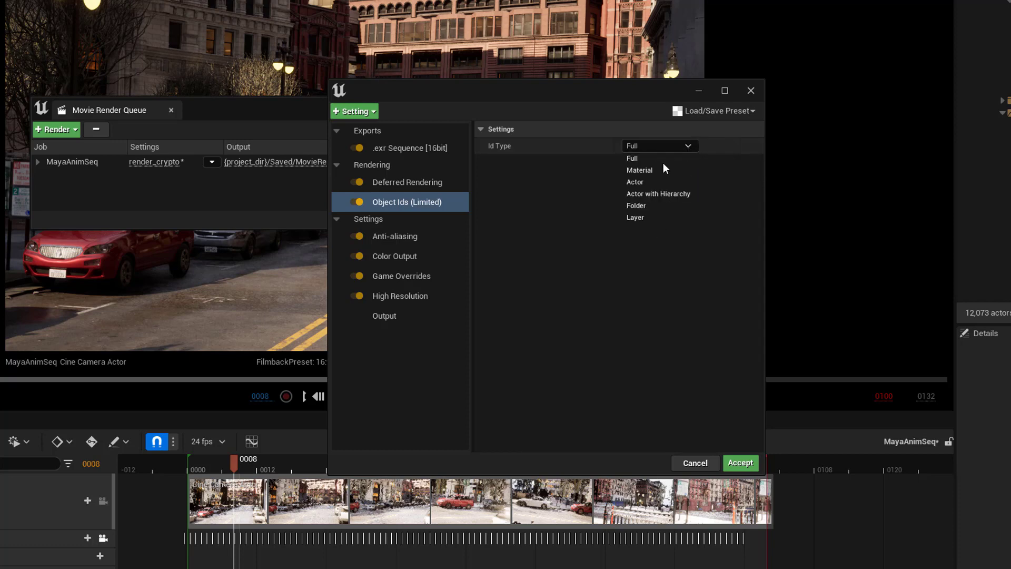
pyautogui.click(554, 198)
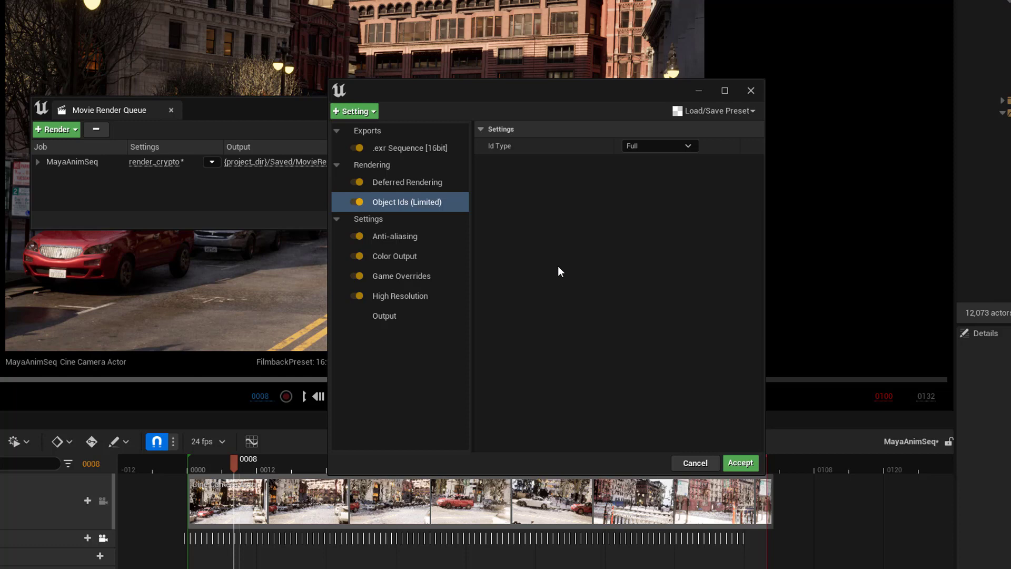
# Step: Enable Deferred Rendering's additional post-process materials Index [0] and the motion vectors Index [1]
pyautogui.click(438, 184)
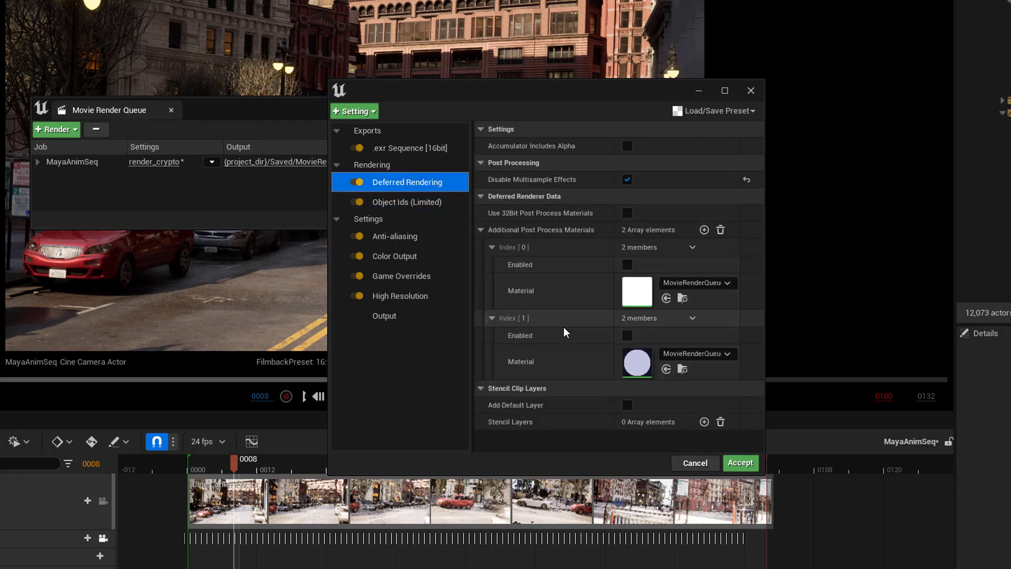
pyautogui.click(626, 264)
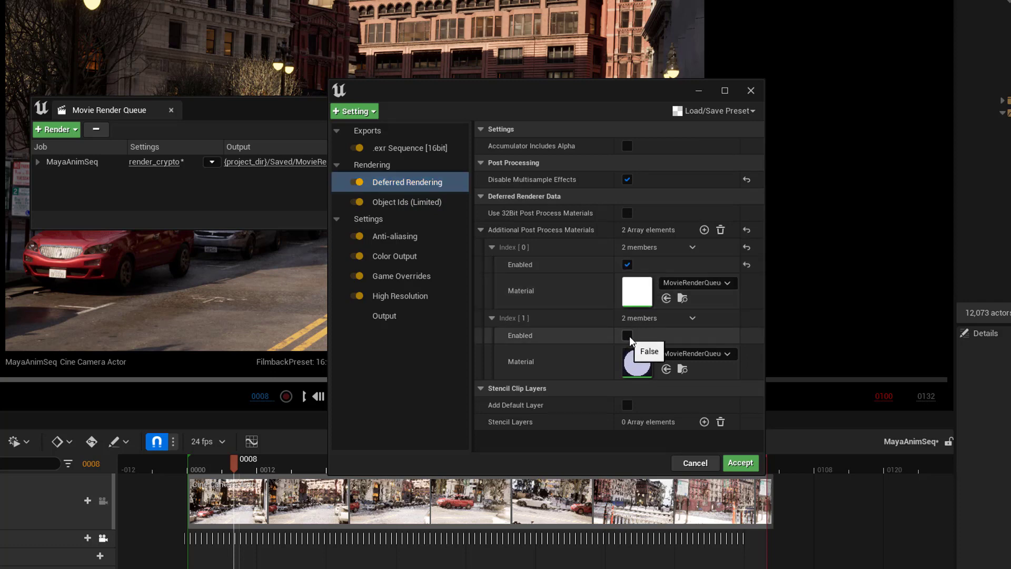
pyautogui.click(628, 336)
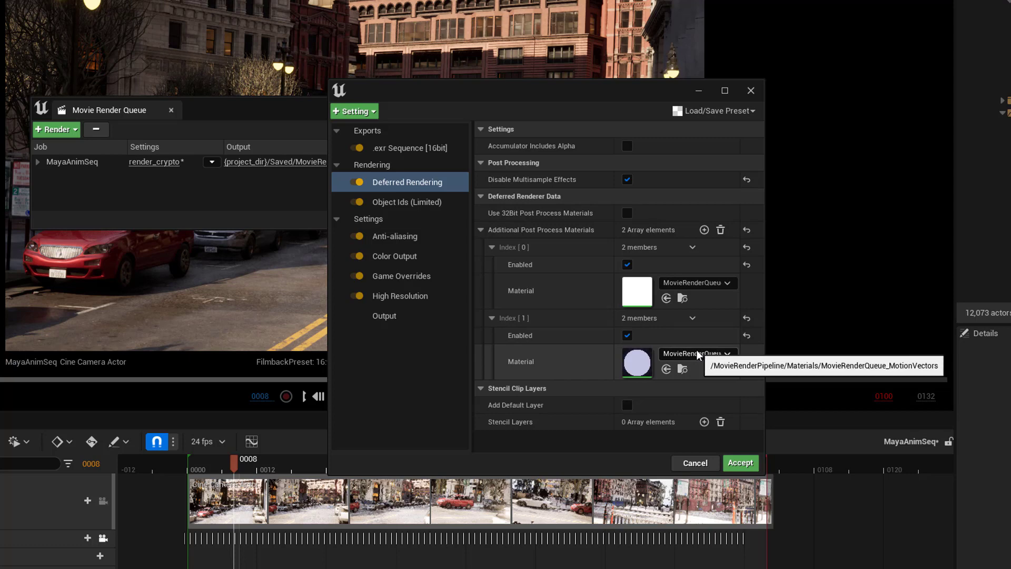
# Step: Save the updated settings as another preset named renderEXRcrypto
pyautogui.click(751, 110)
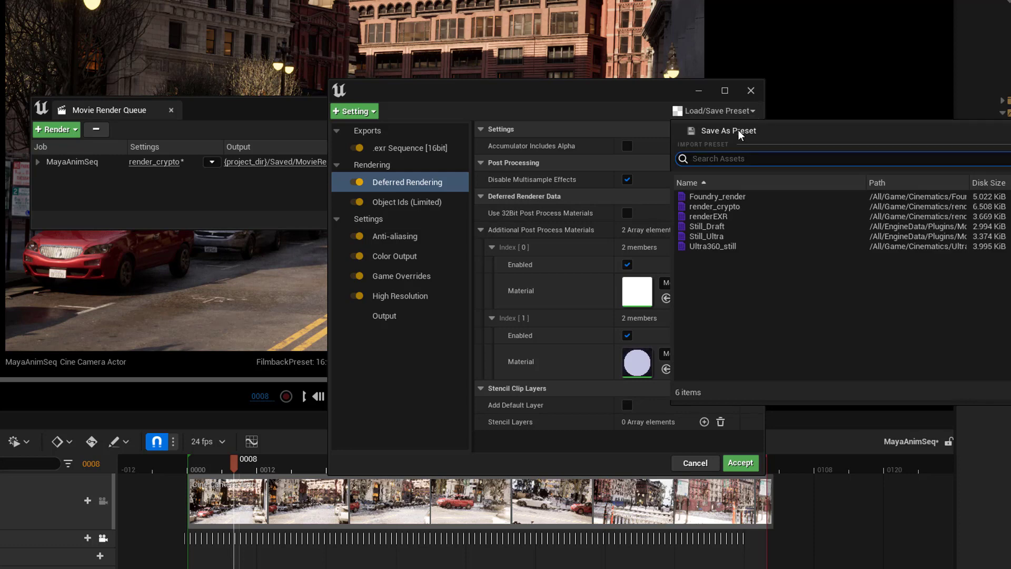
pyautogui.click(738, 130)
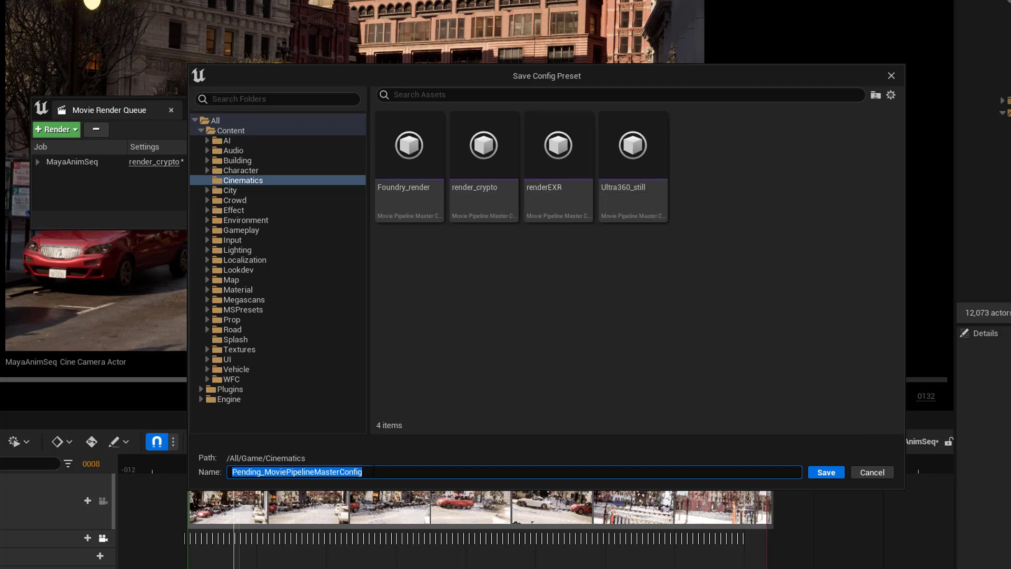
pyautogui.write('render')
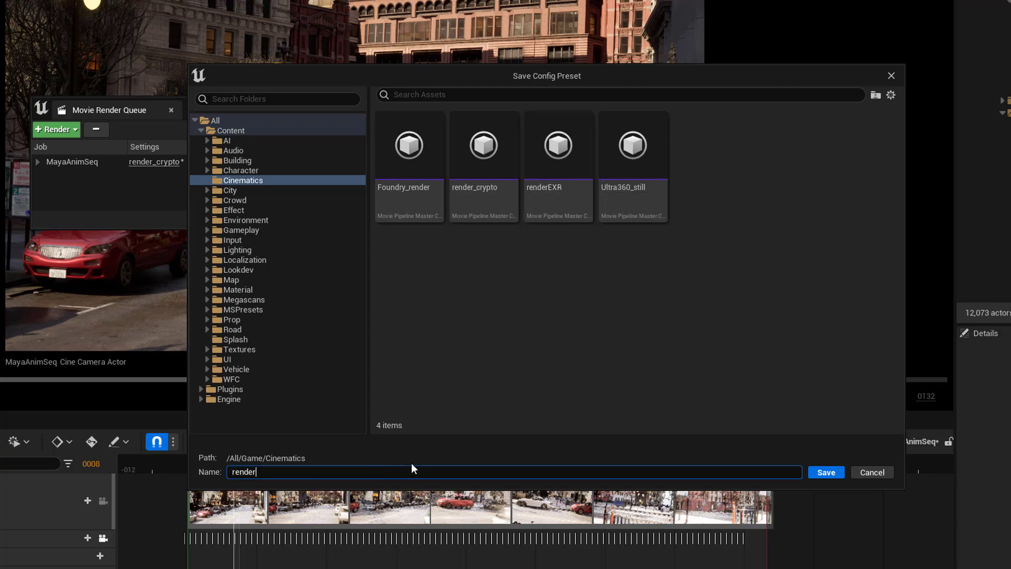
pyautogui.write('EXRcrypto')
pyautogui.press('Return')
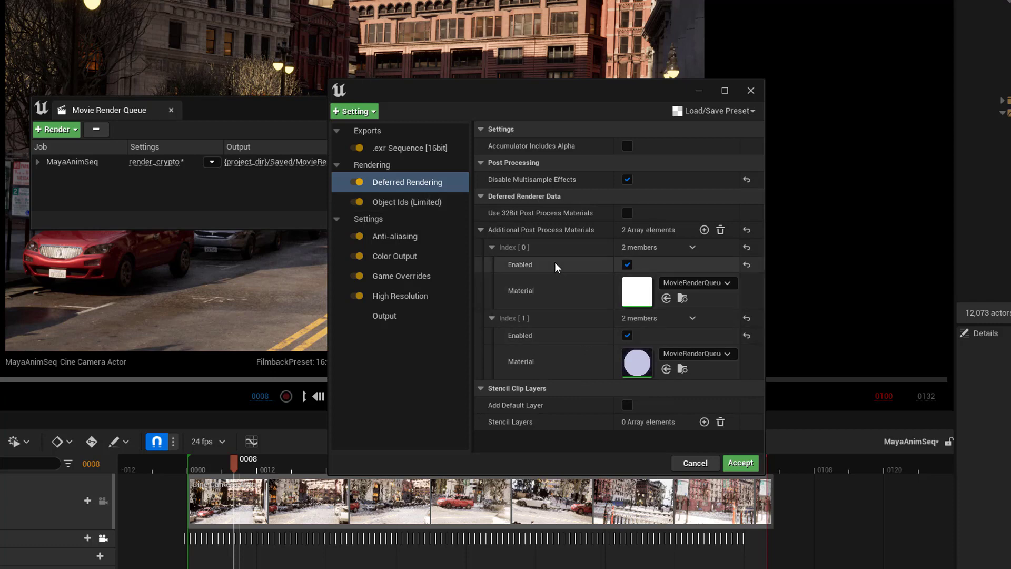
# Step: Add an enabled third post-process material slot, Index [2], assigned the Roughness material
pyautogui.click(705, 230)
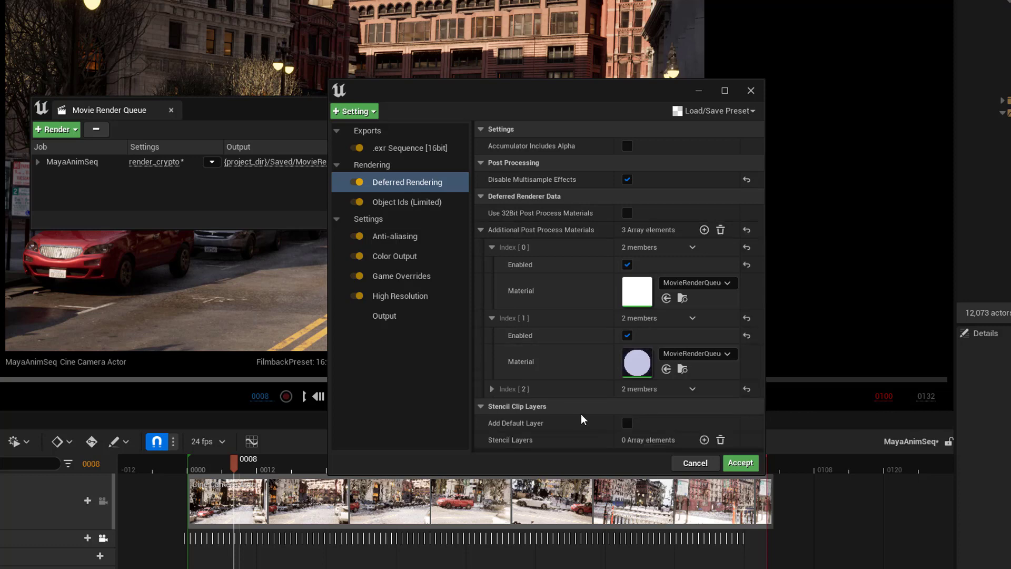
pyautogui.click(491, 389)
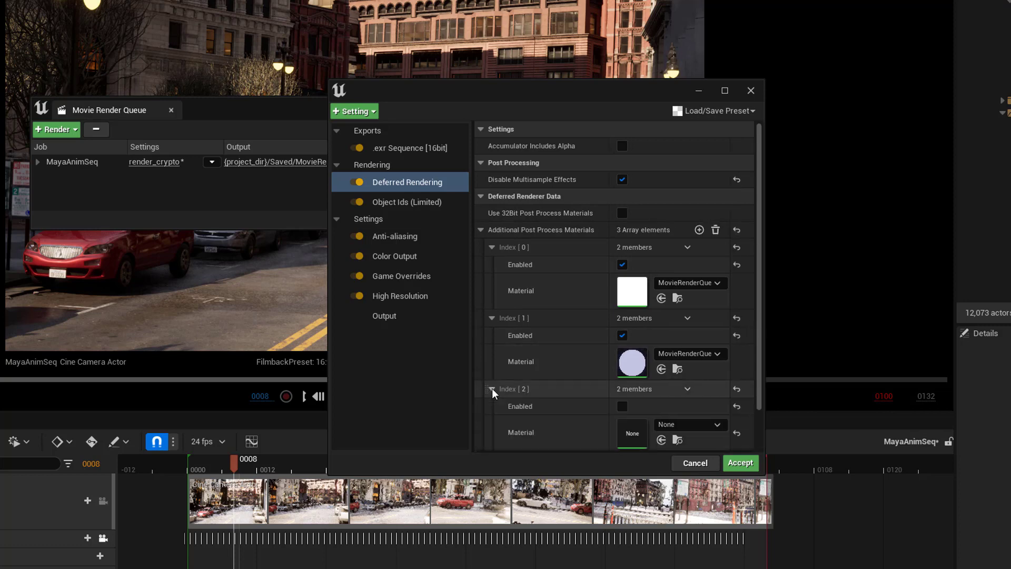
pyautogui.click(622, 406)
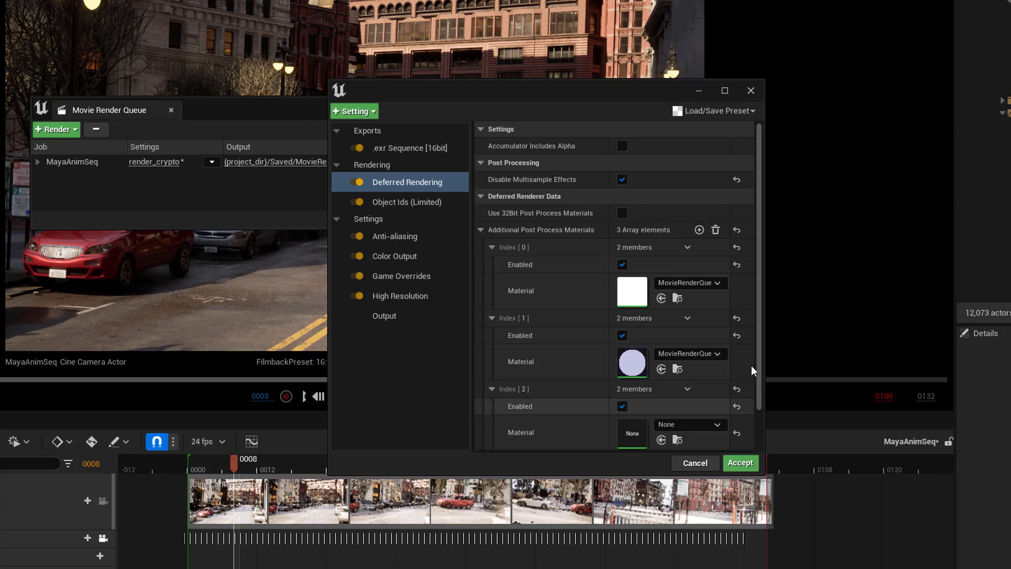
pyautogui.moveTo(759, 364); pyautogui.dragTo(759, 407)
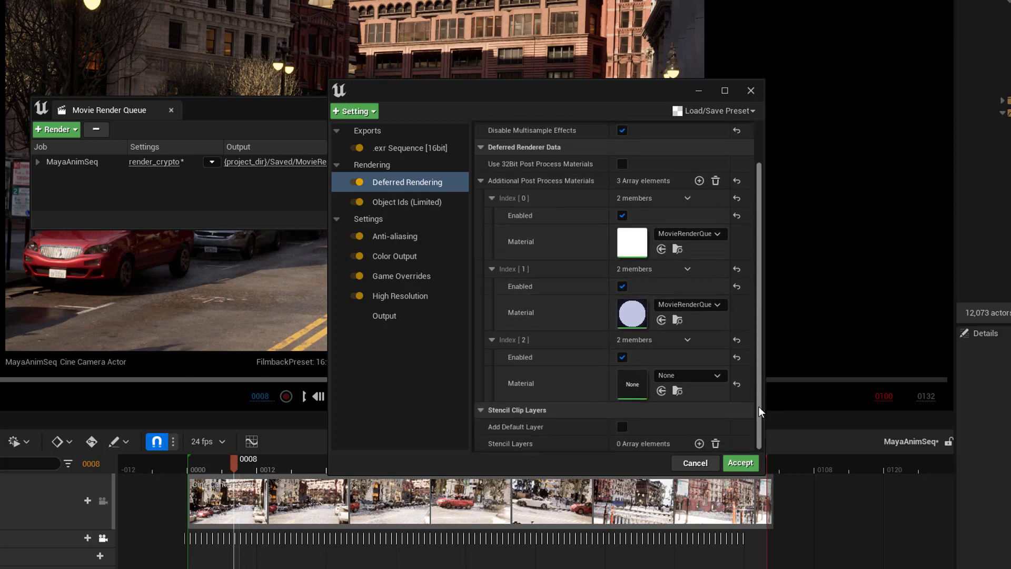
pyautogui.click(716, 377)
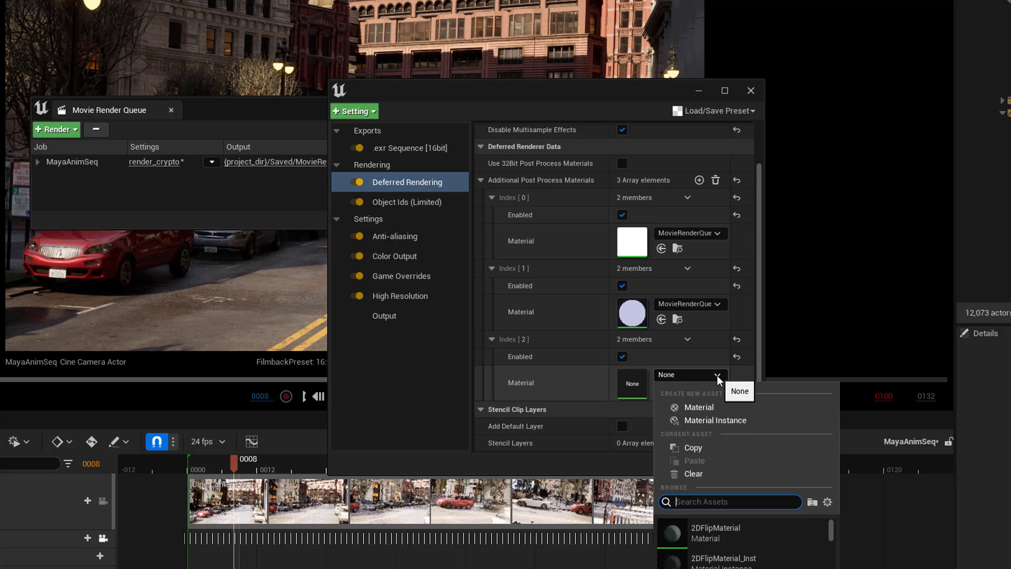
pyautogui.write('rough')
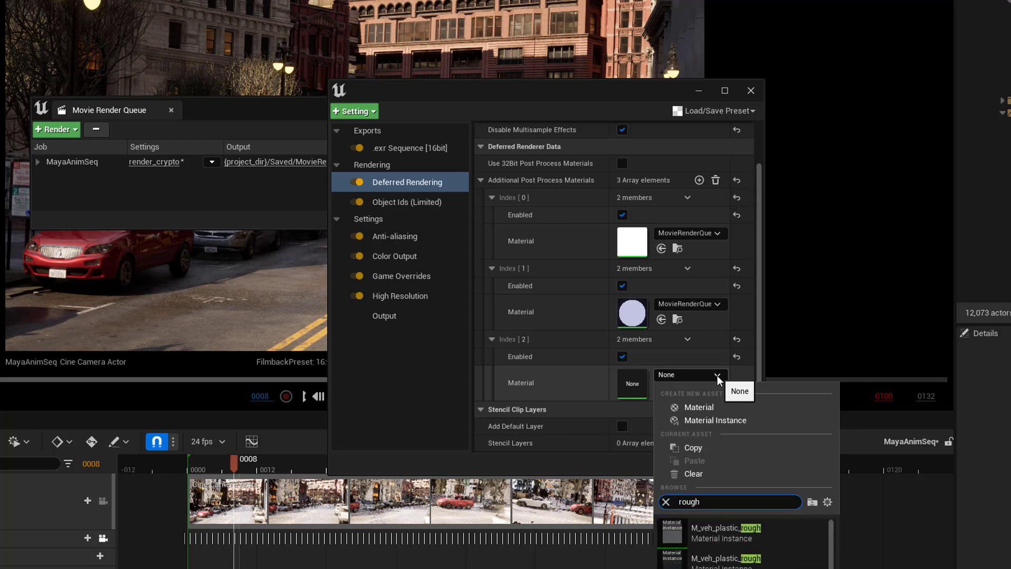
pyautogui.write('n')
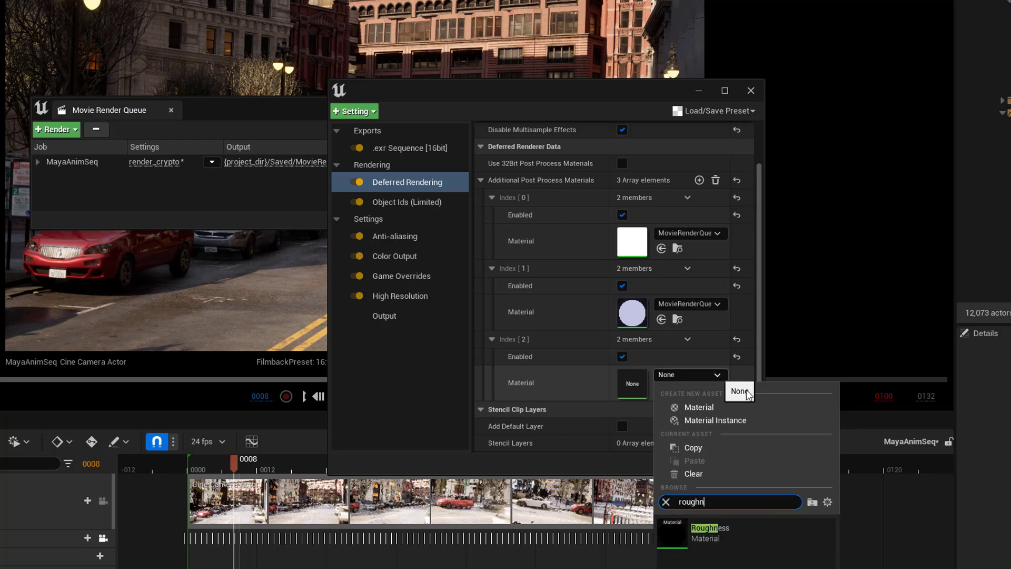
pyautogui.click(716, 533)
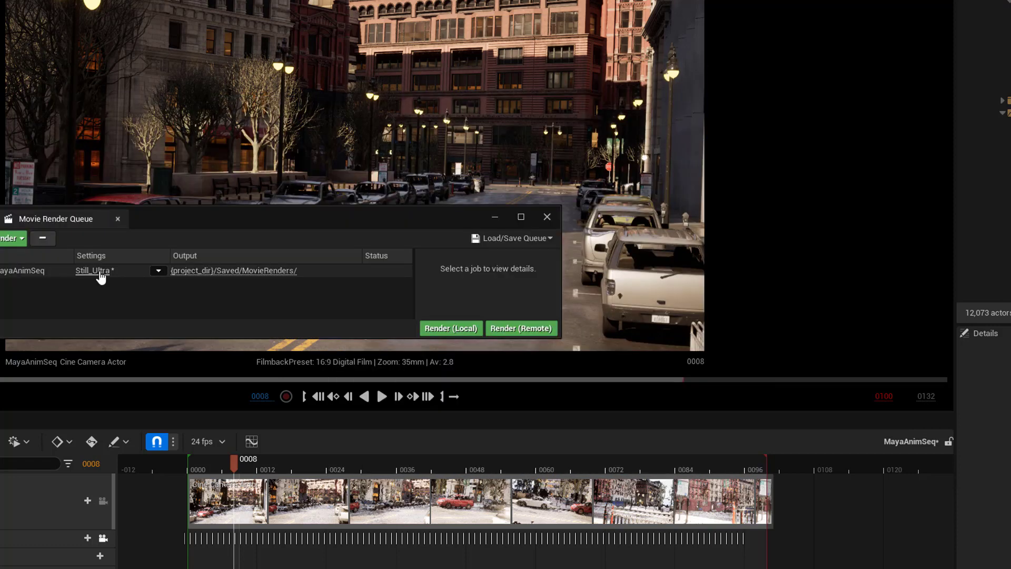
# Step: Minimise the Movie Render Queue window to reveal the level viewport and Sequencer
pyautogui.click(97, 270)
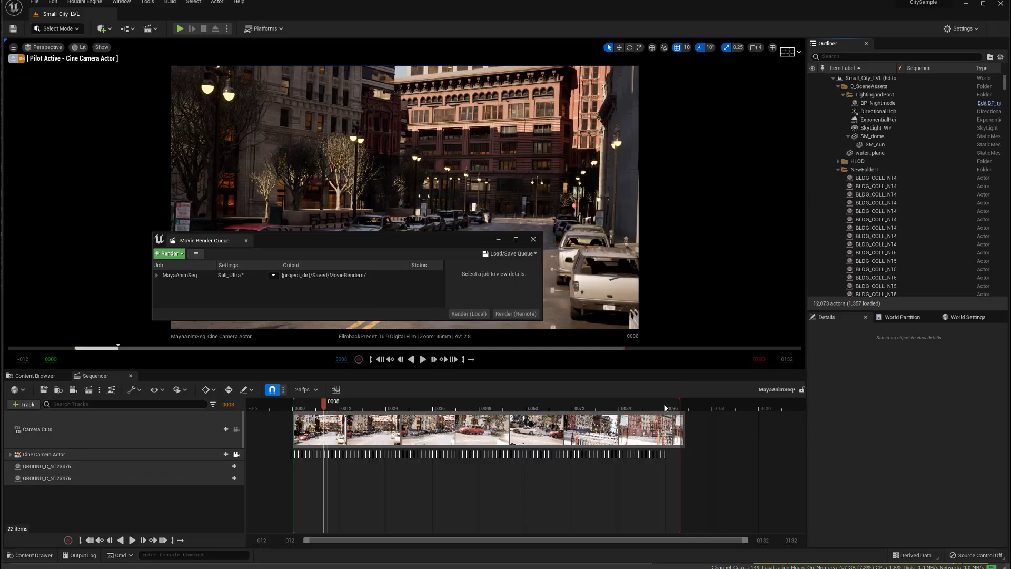
pyautogui.click(498, 239)
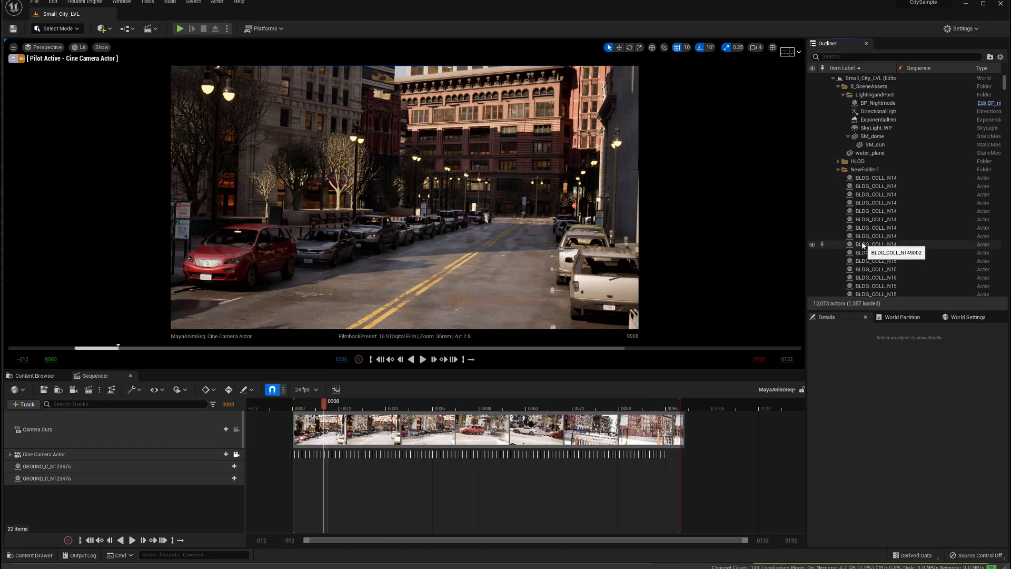
# Step: Filter the Cine Camera Actor's details by 'global' and set Global Illumination Method to None
pyautogui.click(69, 452)
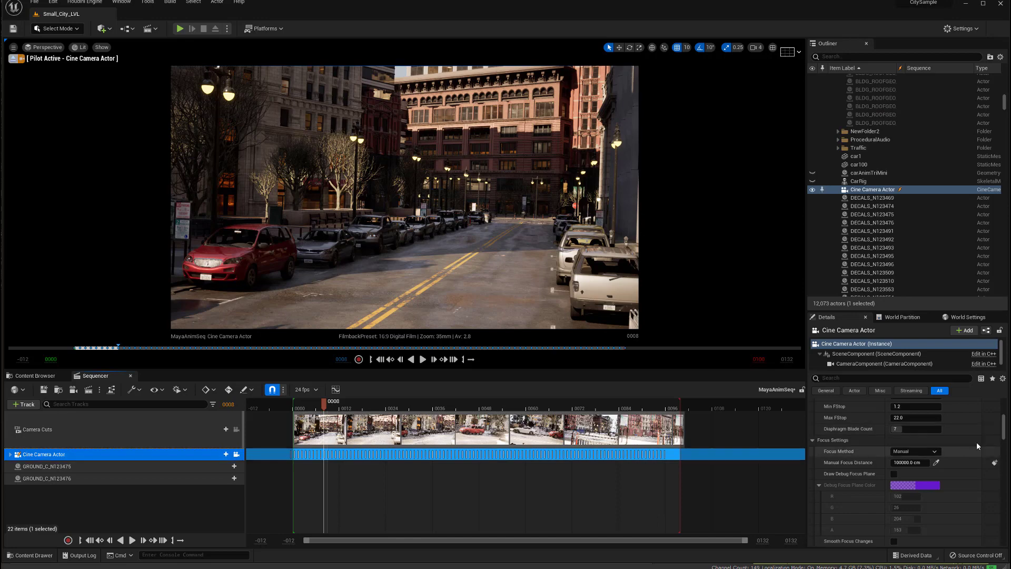
pyautogui.moveTo(1004, 437); pyautogui.dragTo(1006, 420)
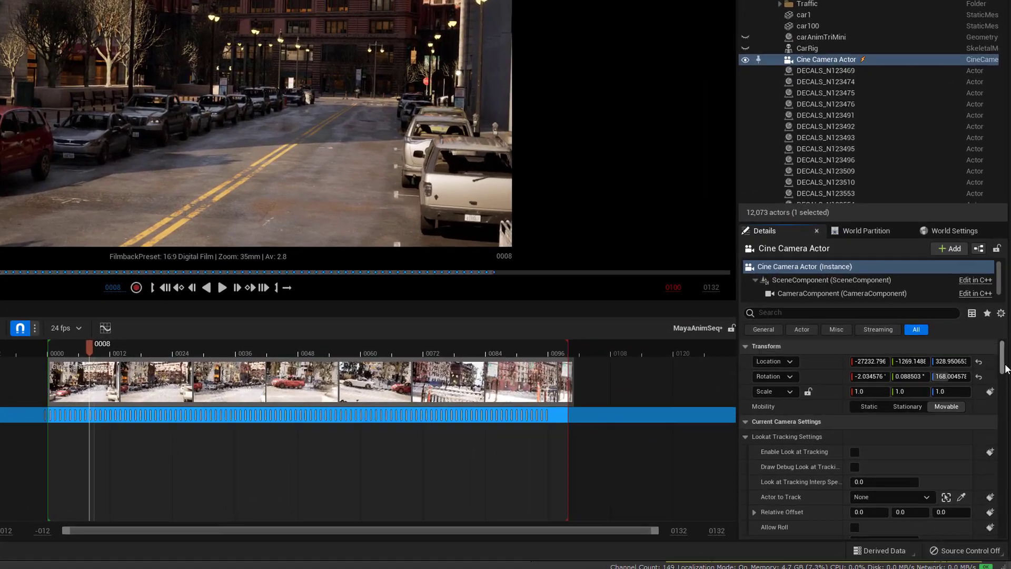
pyautogui.click(811, 313)
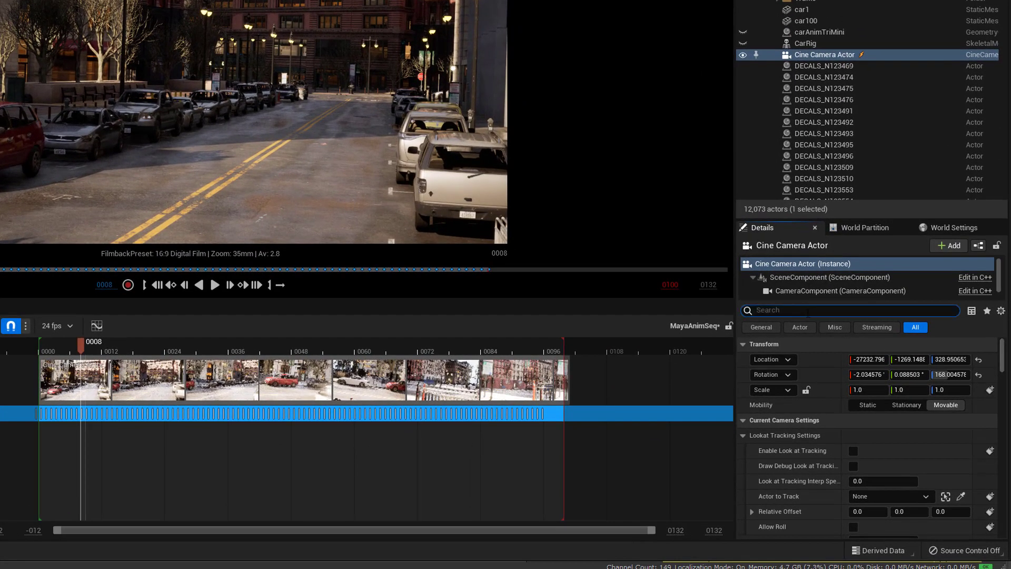
pyautogui.write('global')
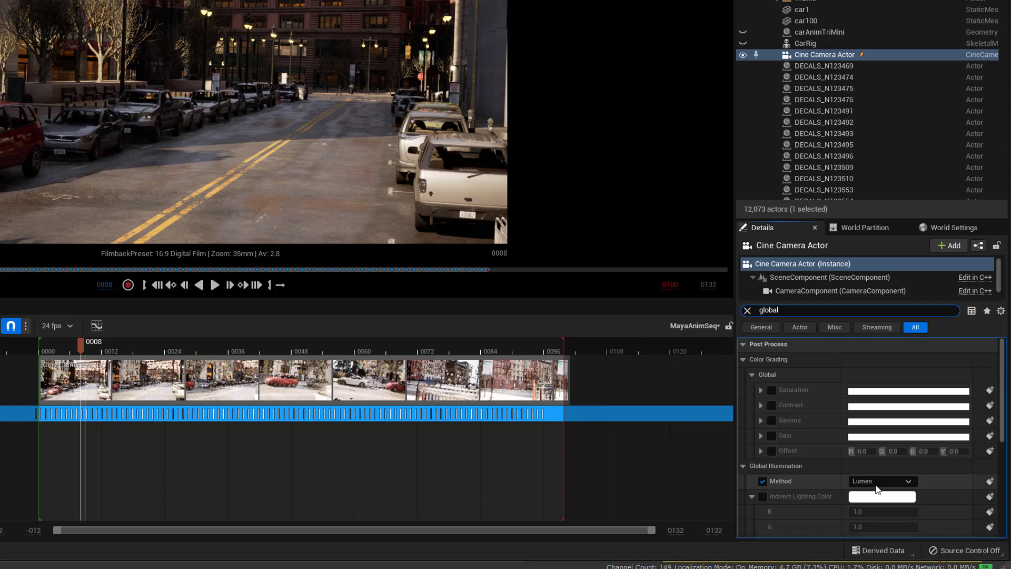
pyautogui.click(908, 482)
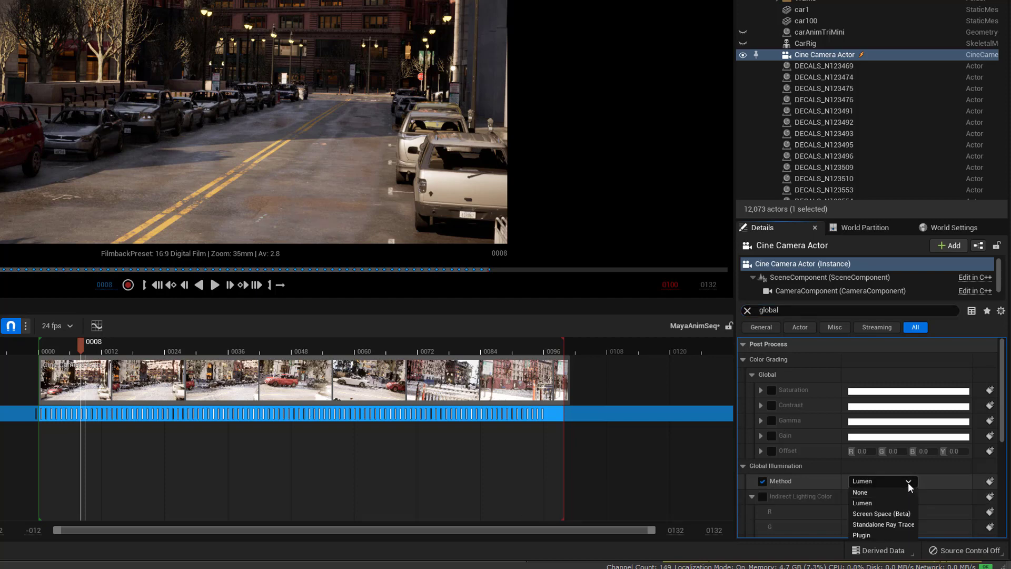
pyautogui.click(906, 492)
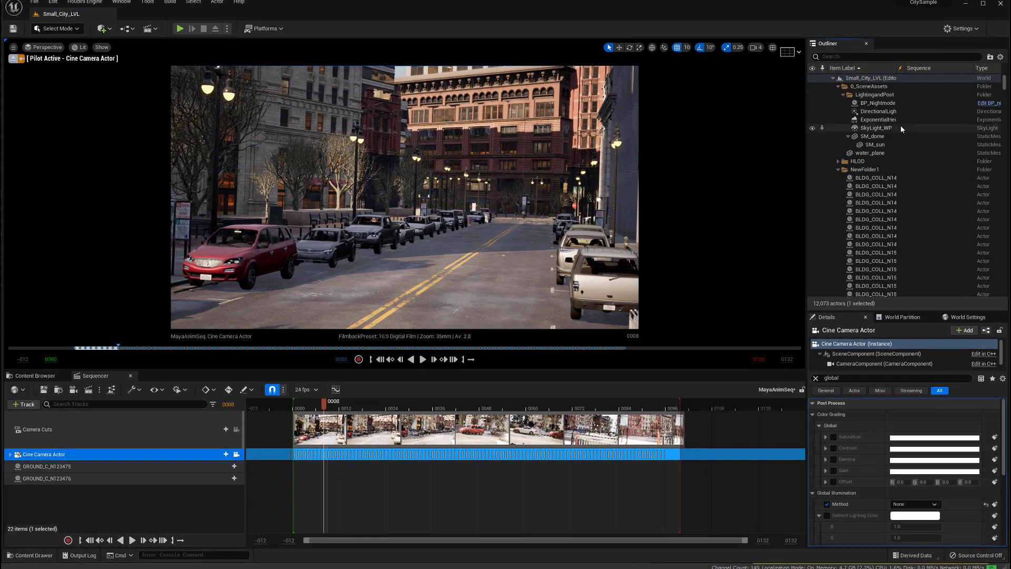
# Step: Untick Visible on SkyLight_WP and send the MayaAnimSeq sequence to the Movie Render Queue
pyautogui.click(902, 129)
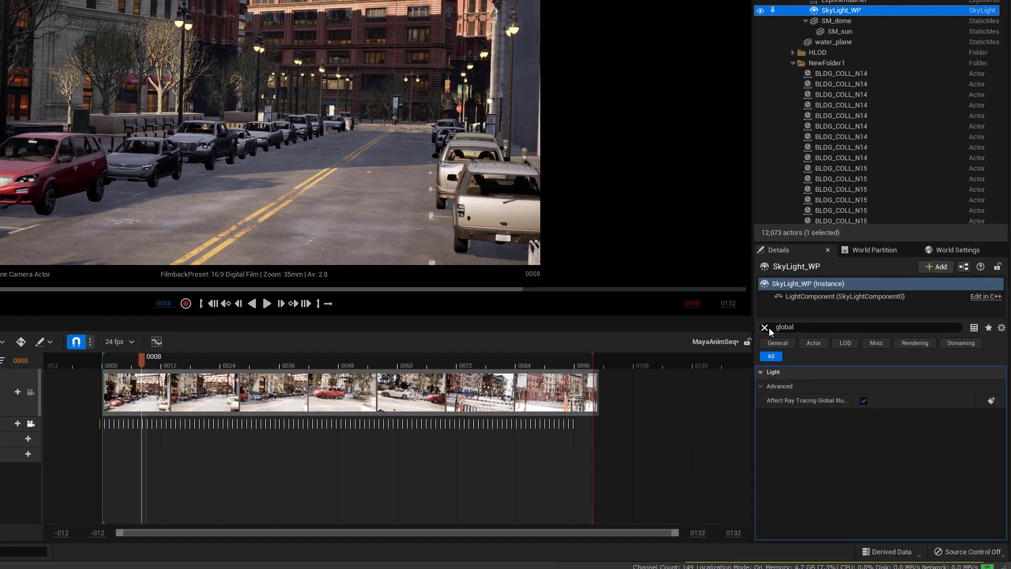
pyautogui.click(815, 378)
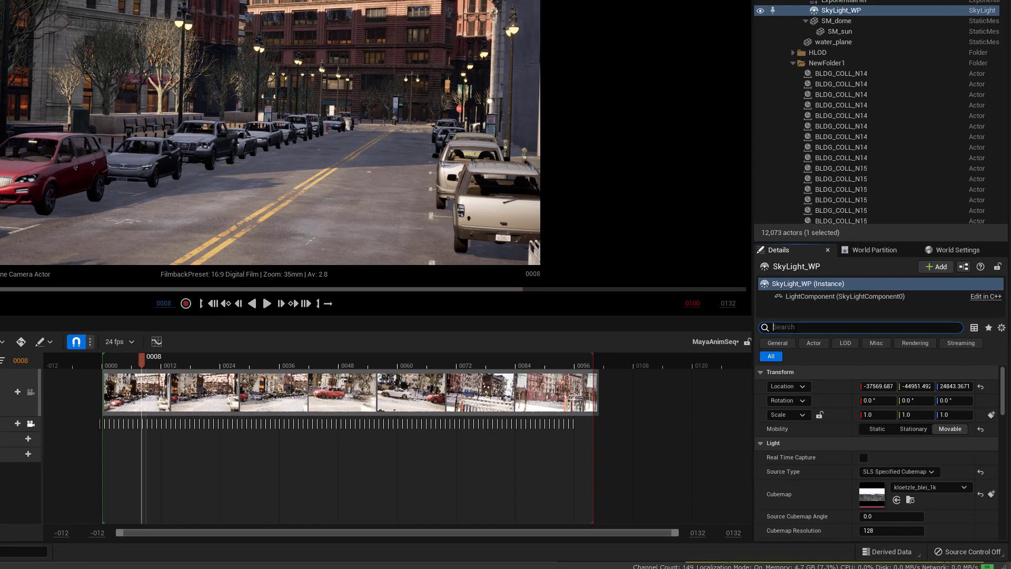
pyautogui.write('vis')
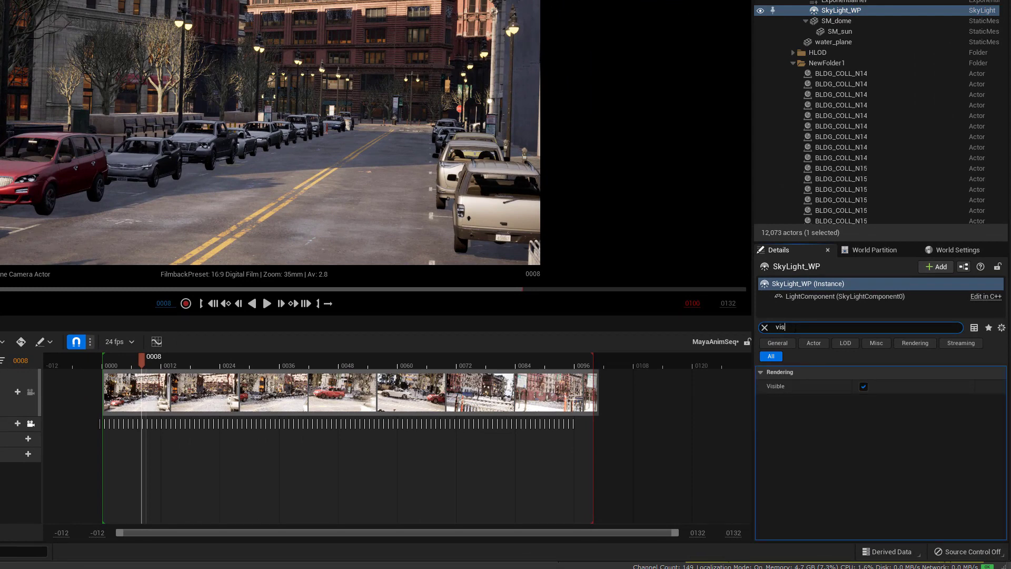
pyautogui.click(863, 388)
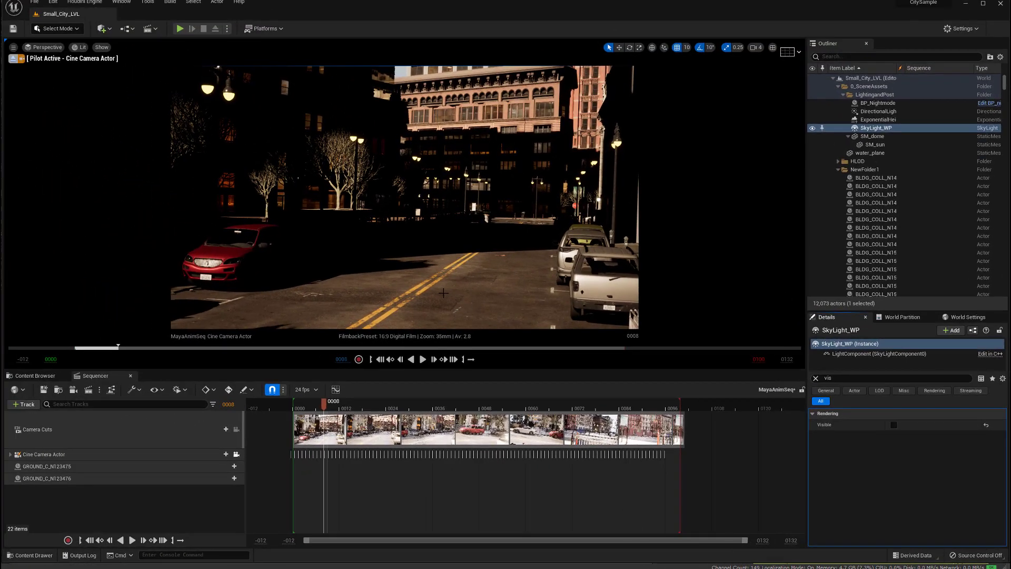
pyautogui.click(88, 390)
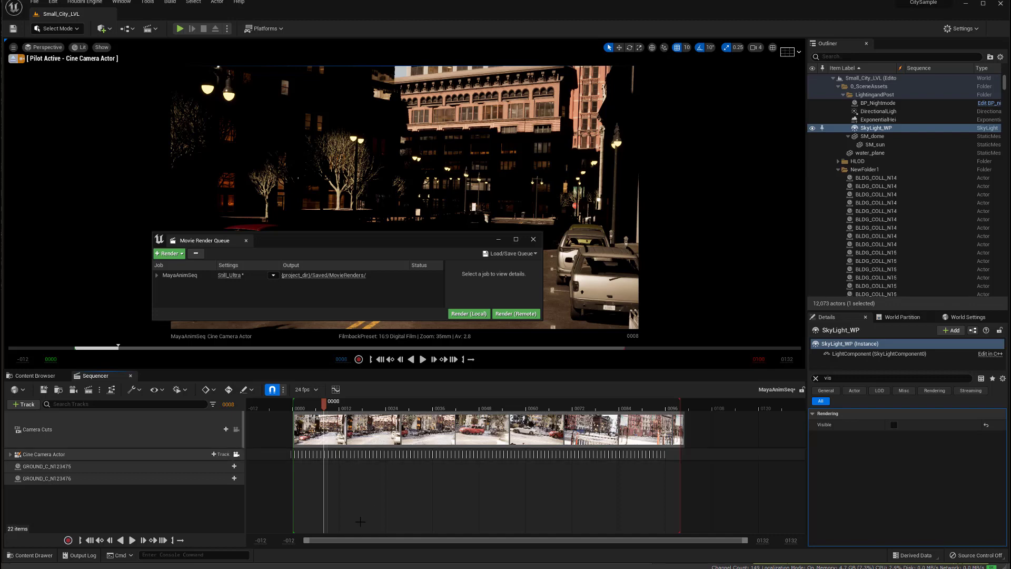
pyautogui.moveTo(422, 567)
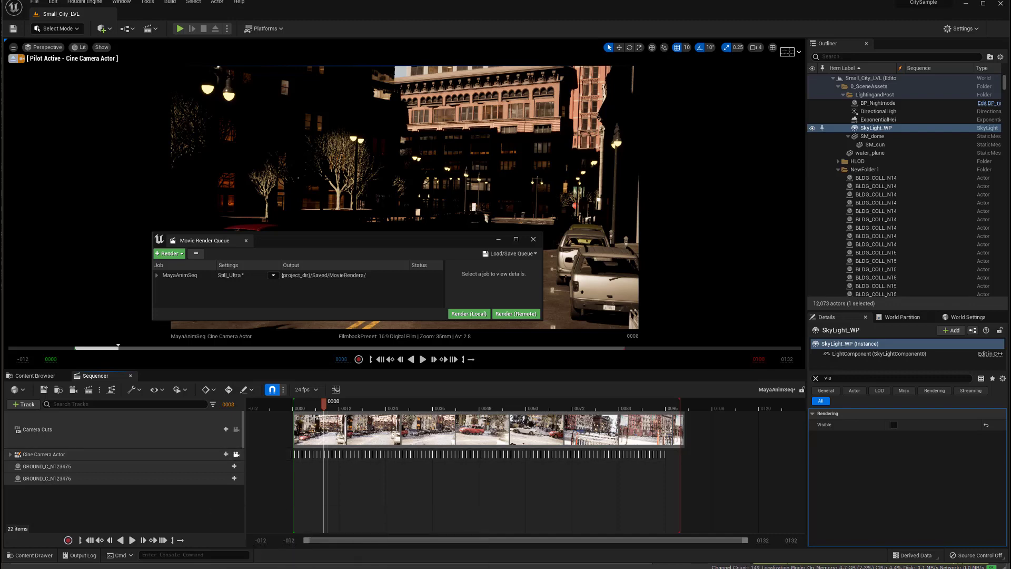
# Step: In Nuke, view the Read4 bulb pass showing only lit windows and streetlamps
pyautogui.moveTo(257, 566)
pyautogui.click(257, 535)
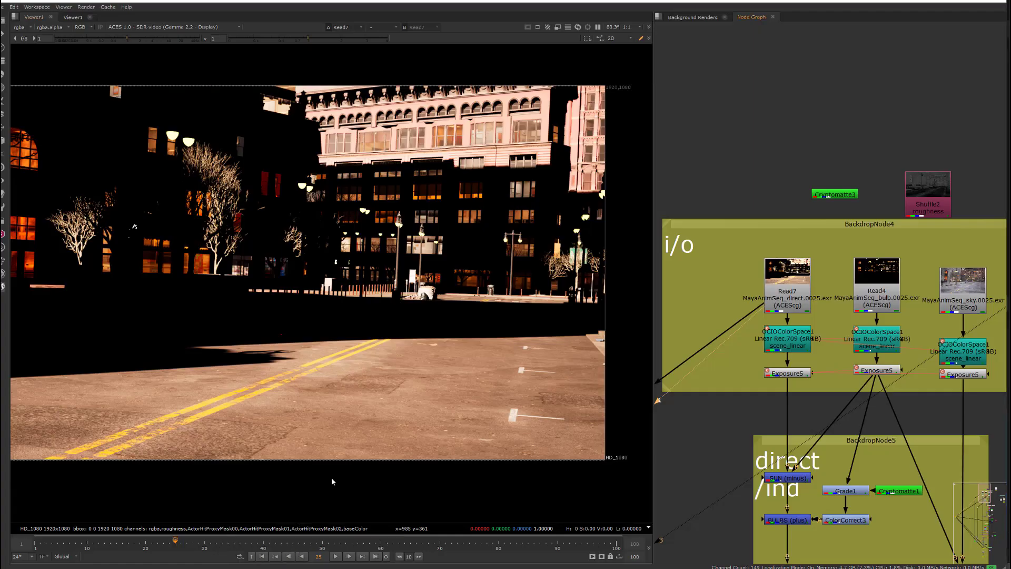
pyautogui.click(877, 284)
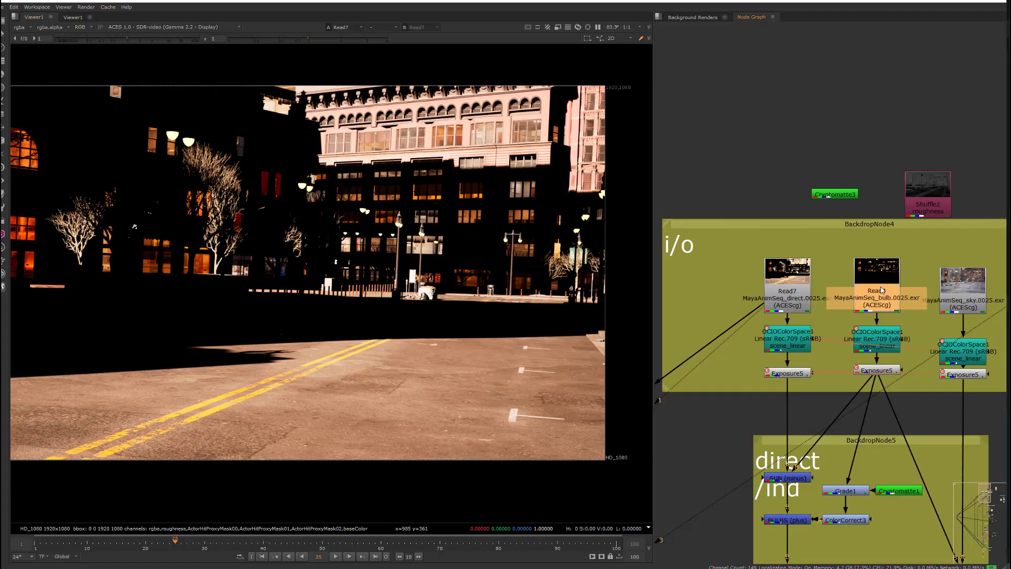
pyautogui.press('1')
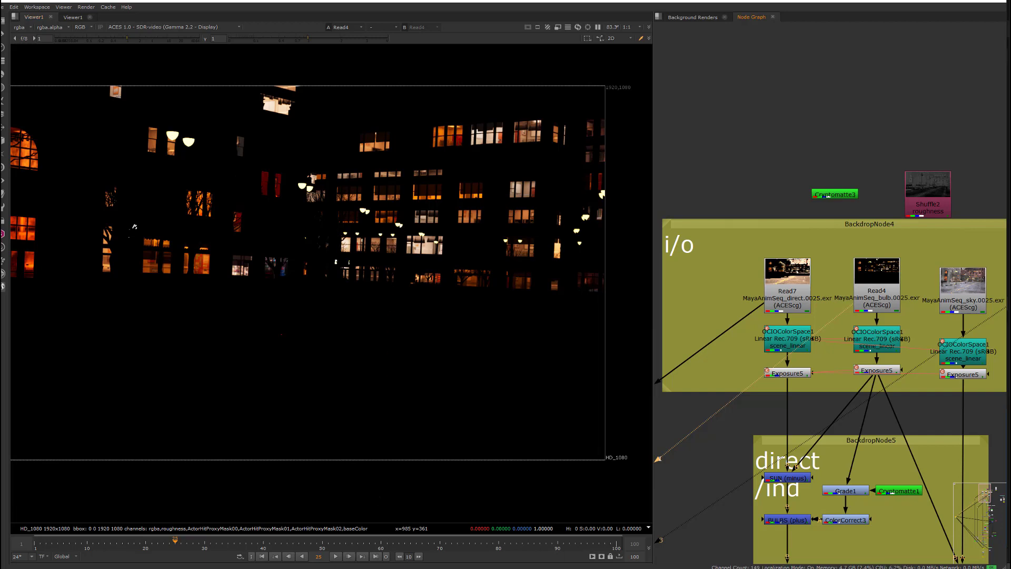
# Step: Back in Unreal, hide the DirectionalLight by unticking Visible
pyautogui.moveTo(374, 566)
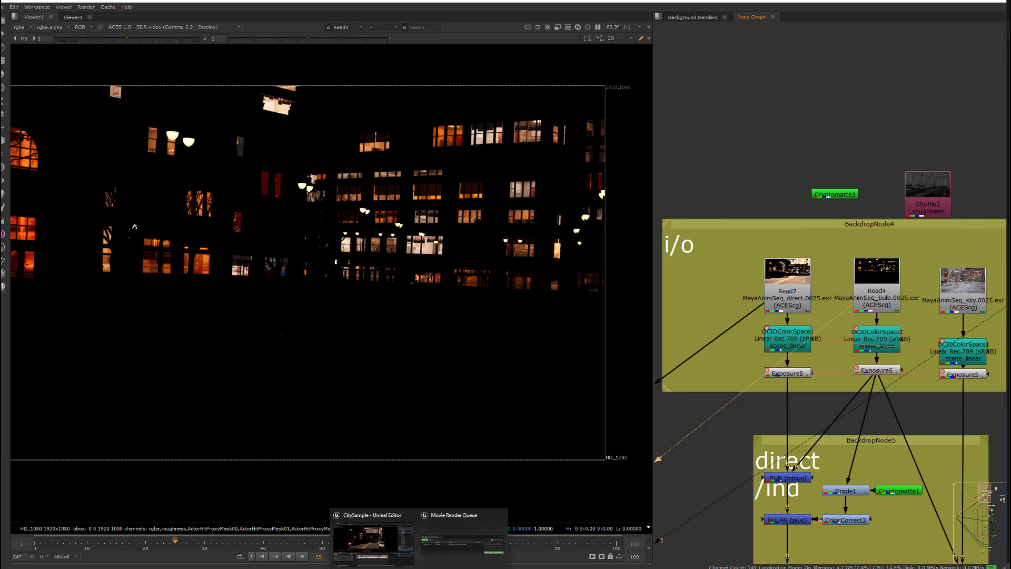
pyautogui.click(374, 543)
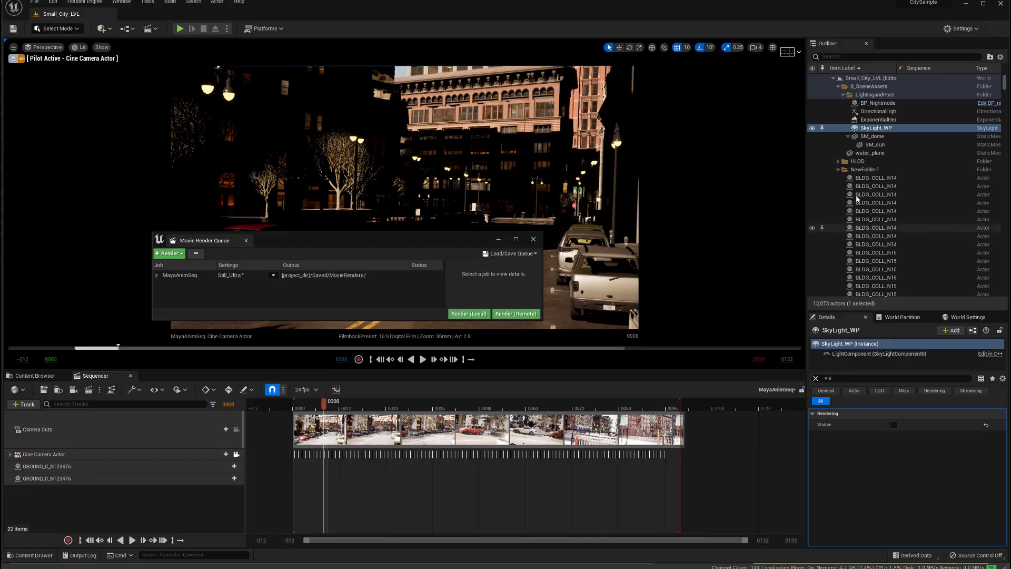
pyautogui.click(879, 111)
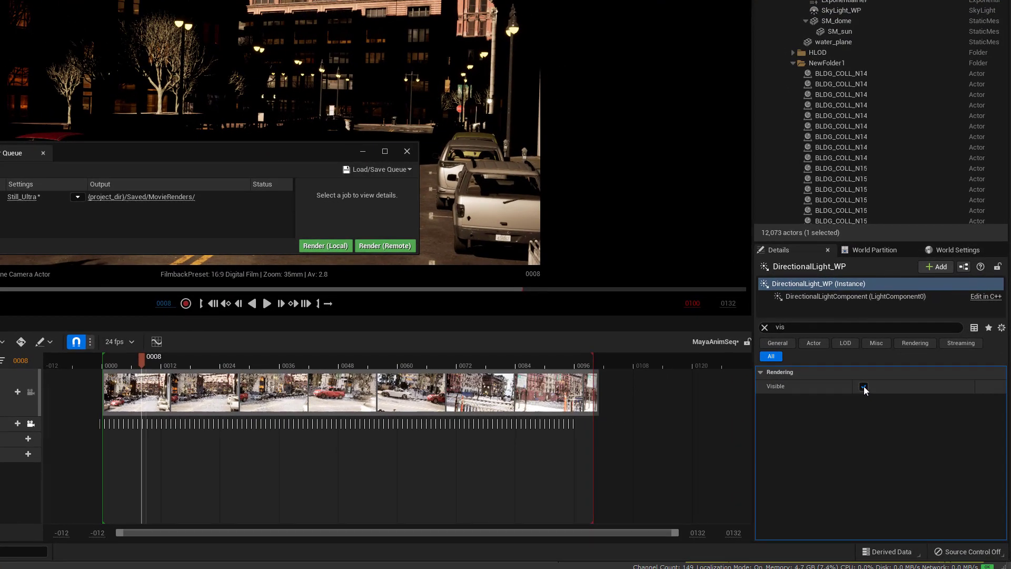
pyautogui.click(884, 413)
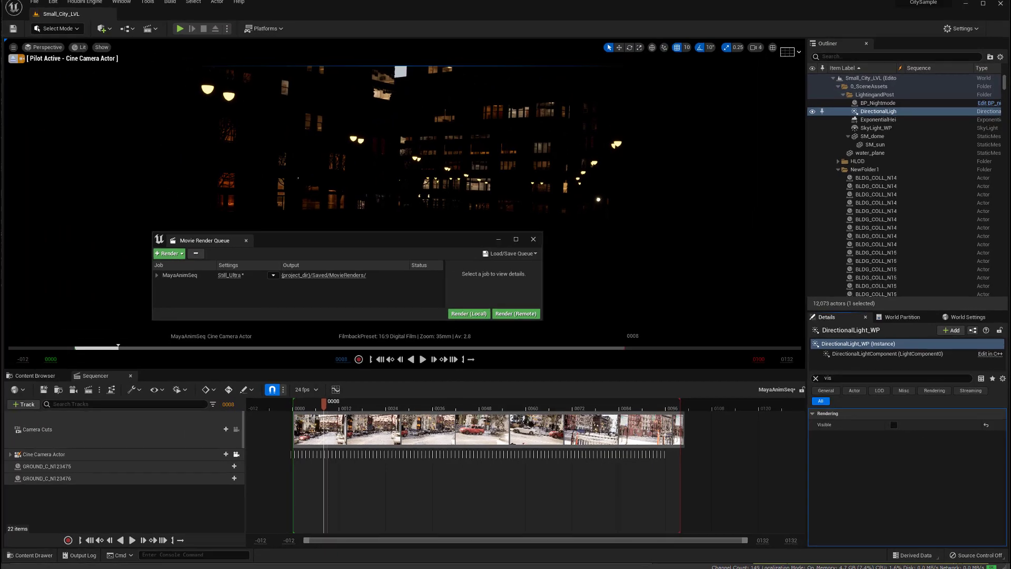
# Step: Load the renderEXR preset into the MayaAnimSeq job settings and start a local render
pyautogui.click(232, 275)
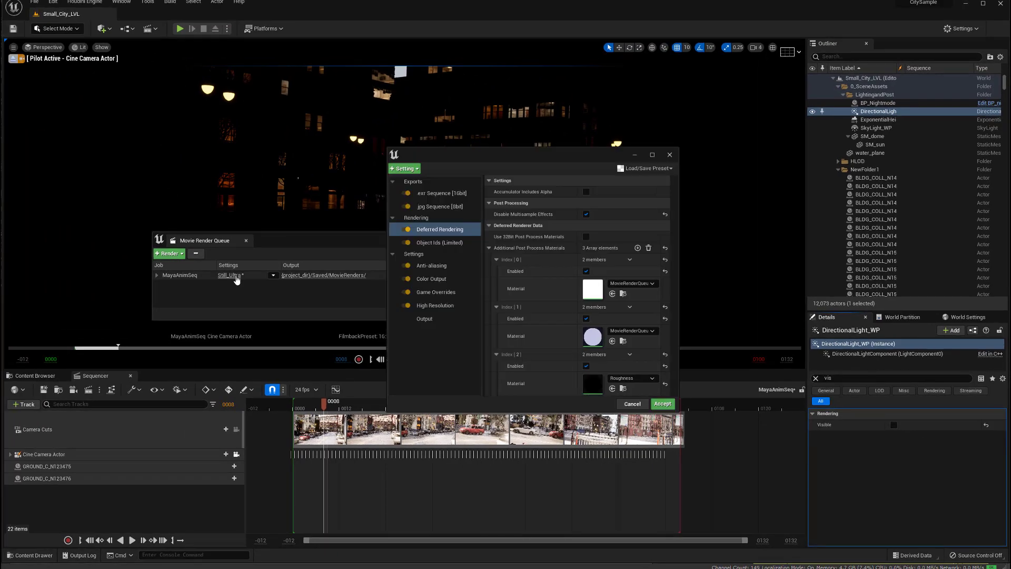
pyautogui.click(647, 169)
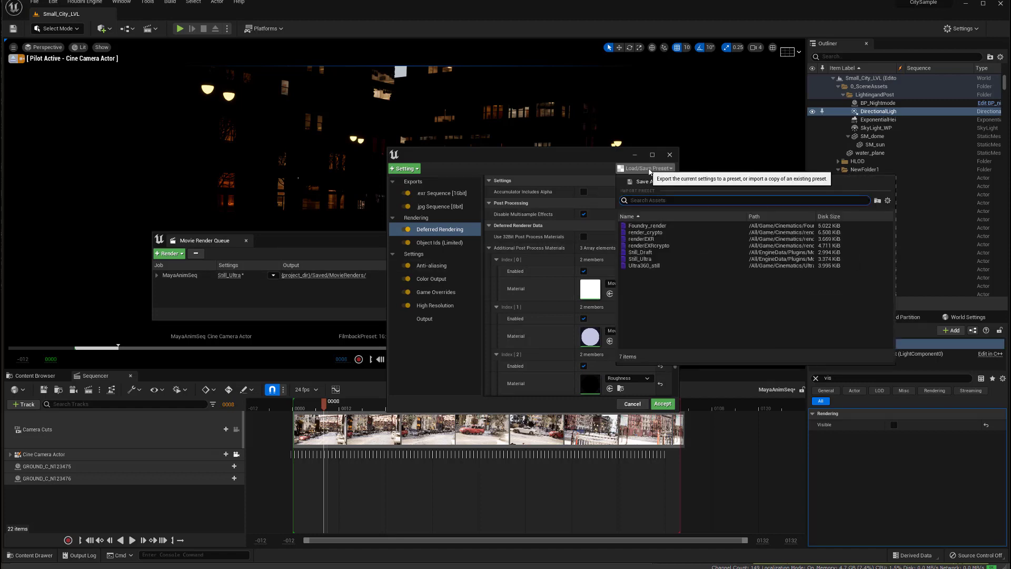
pyautogui.click(643, 239)
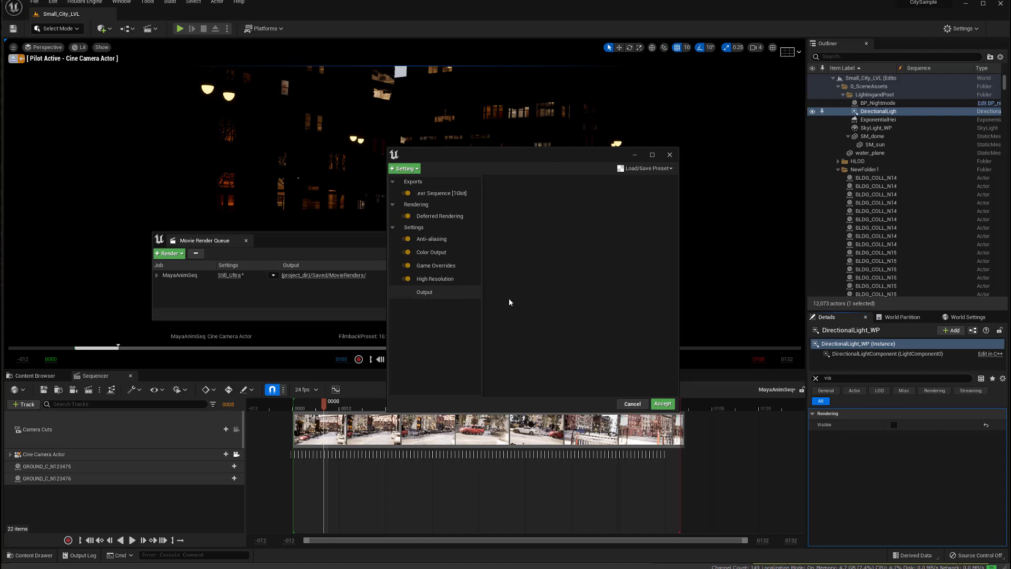
pyautogui.click(663, 403)
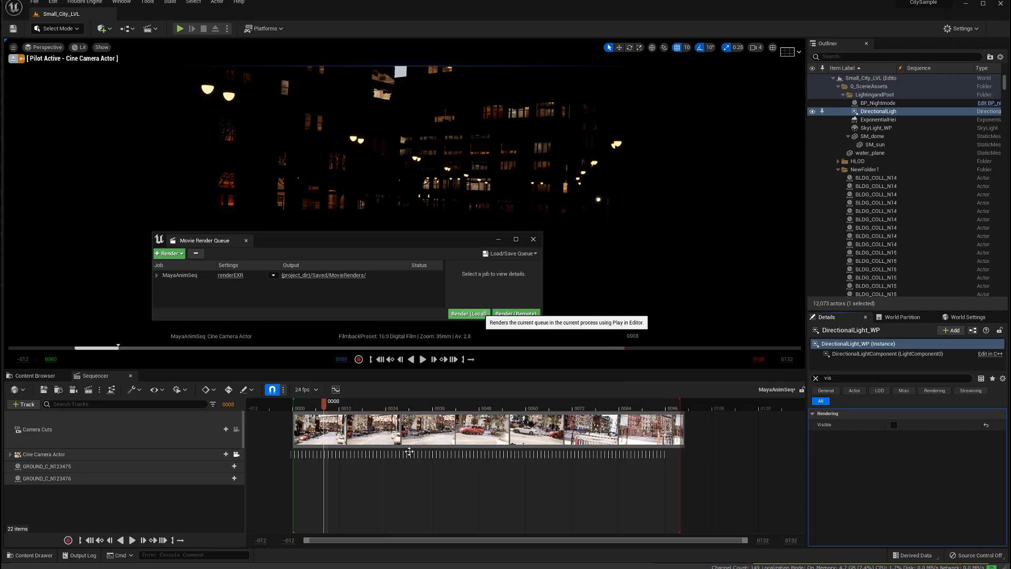
pyautogui.click(482, 315)
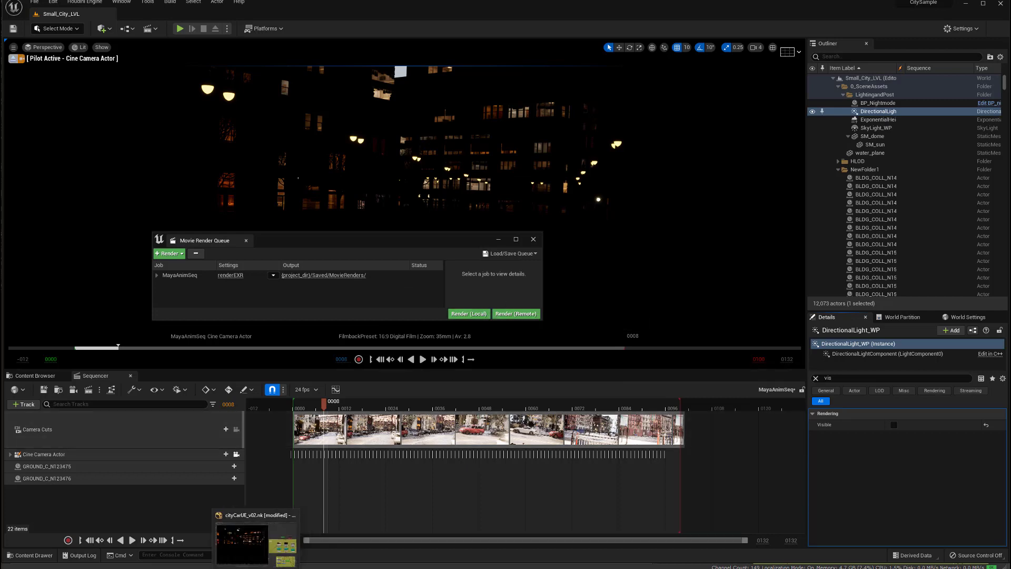
pyautogui.hotkey('alt', 'Tab')
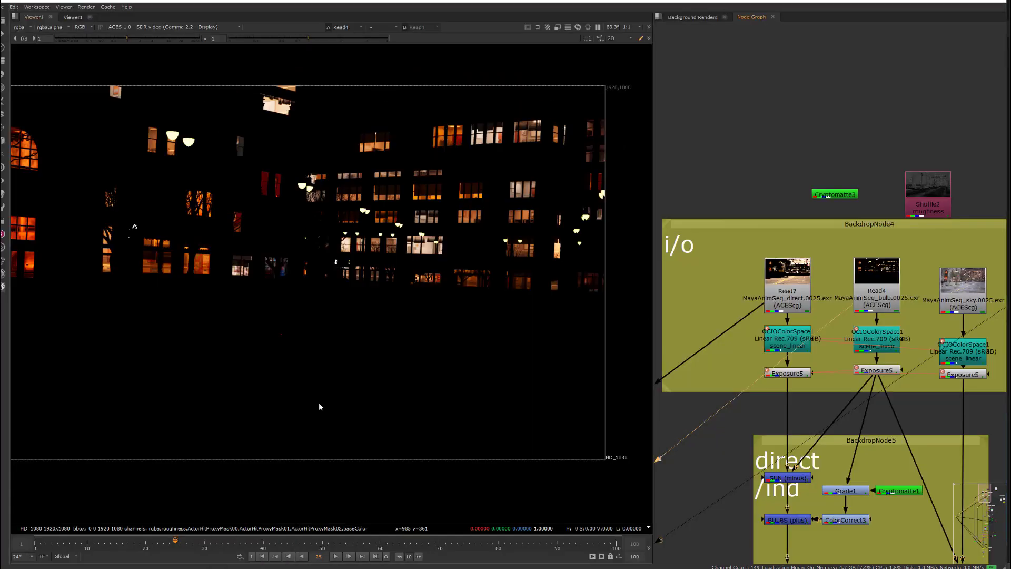
pyautogui.click(966, 297)
pyautogui.press('1')
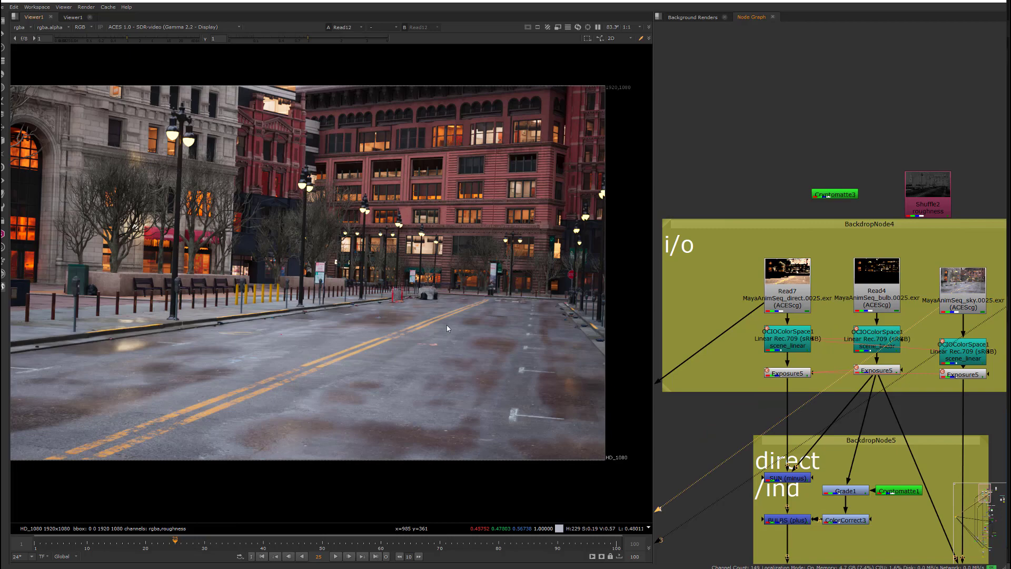
pyautogui.scroll(-2, 447, 328)
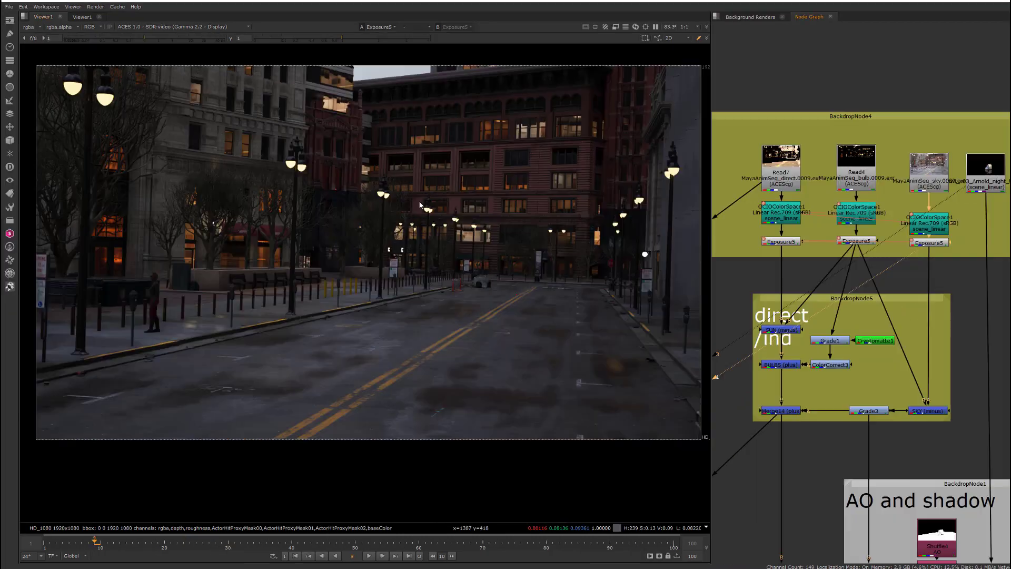
pyautogui.hotkey('alt', 'Tab')
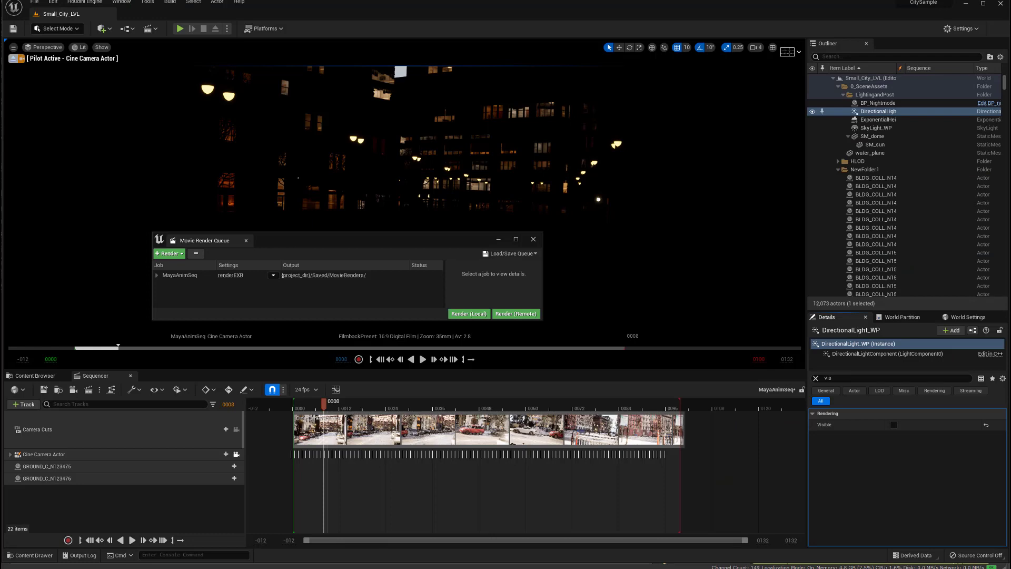
# Step: Make SkyLight_WP visible again and set the cine camera's Global Illumination Method to Lumen
pyautogui.click(881, 128)
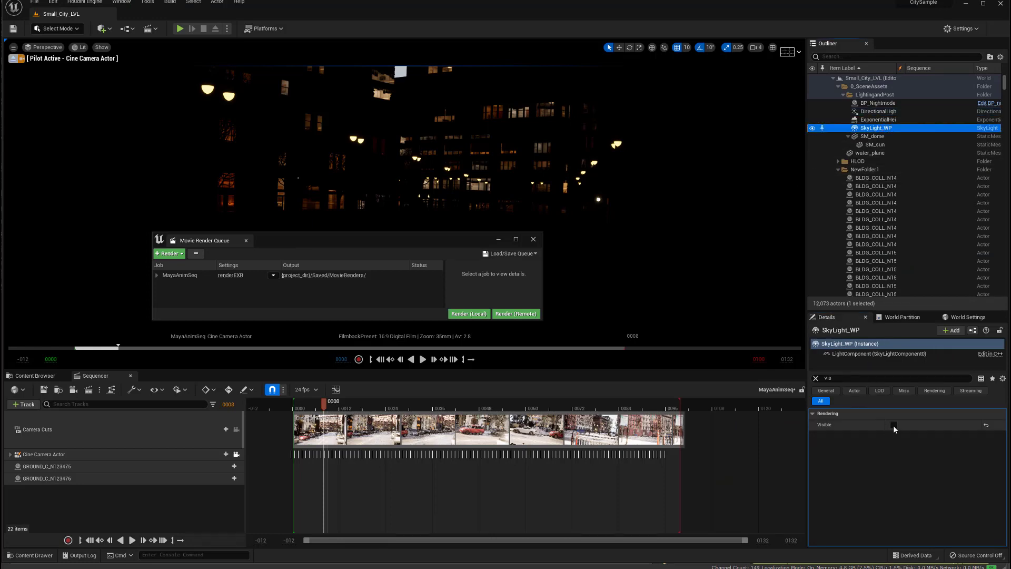
pyautogui.click(894, 425)
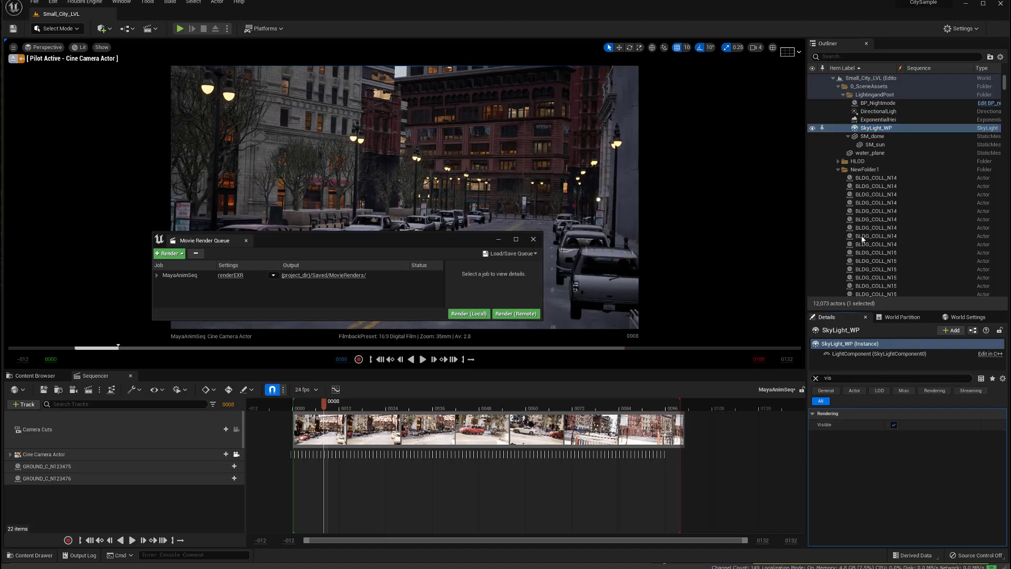
pyautogui.click(56, 454)
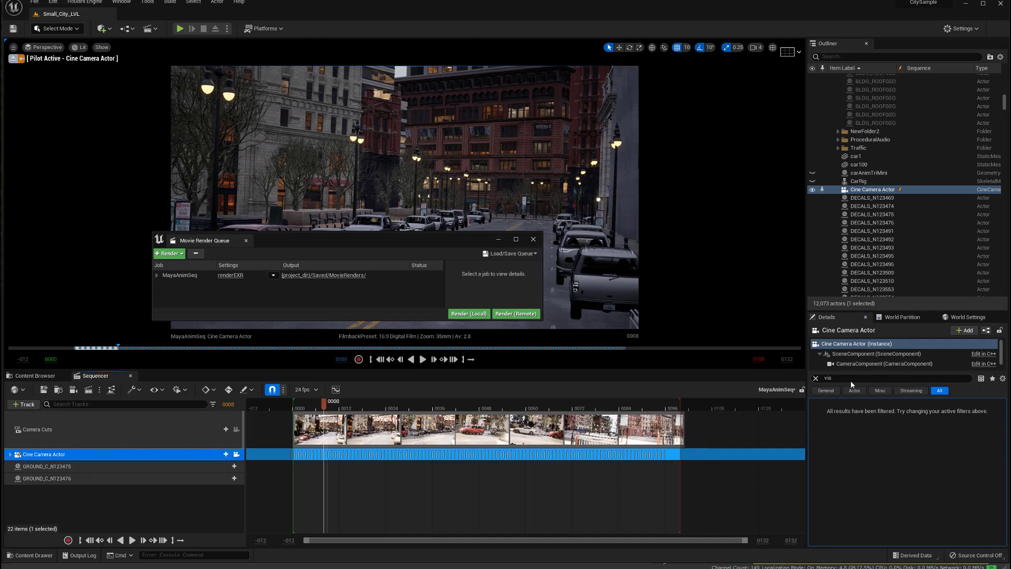
pyautogui.click(816, 378)
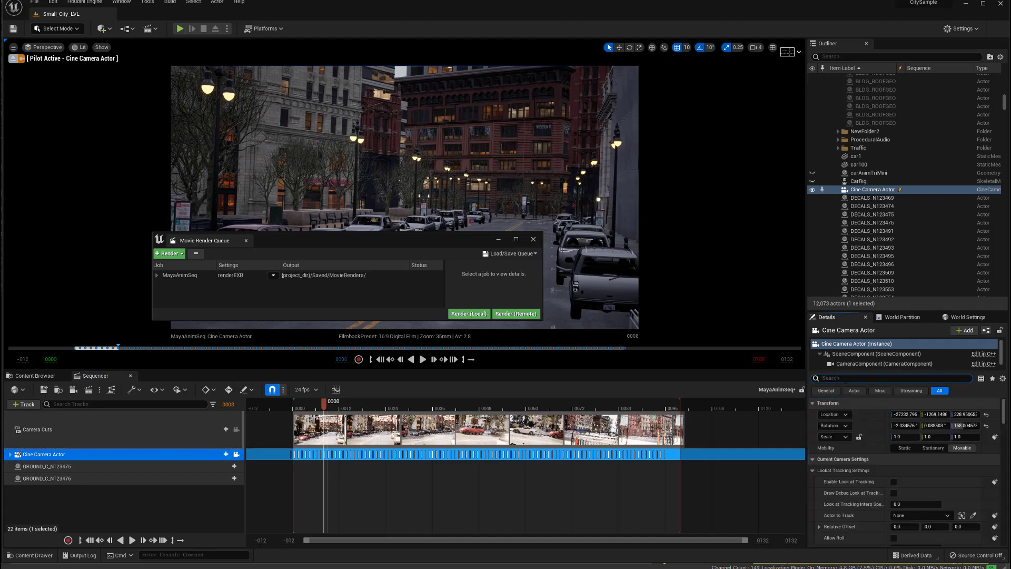
pyautogui.write('glob')
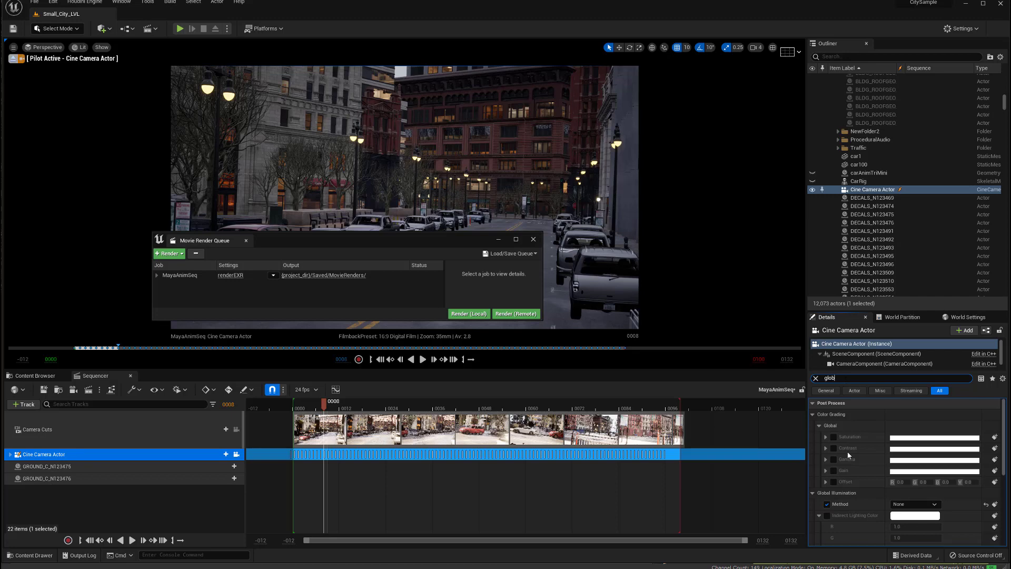
pyautogui.click(938, 507)
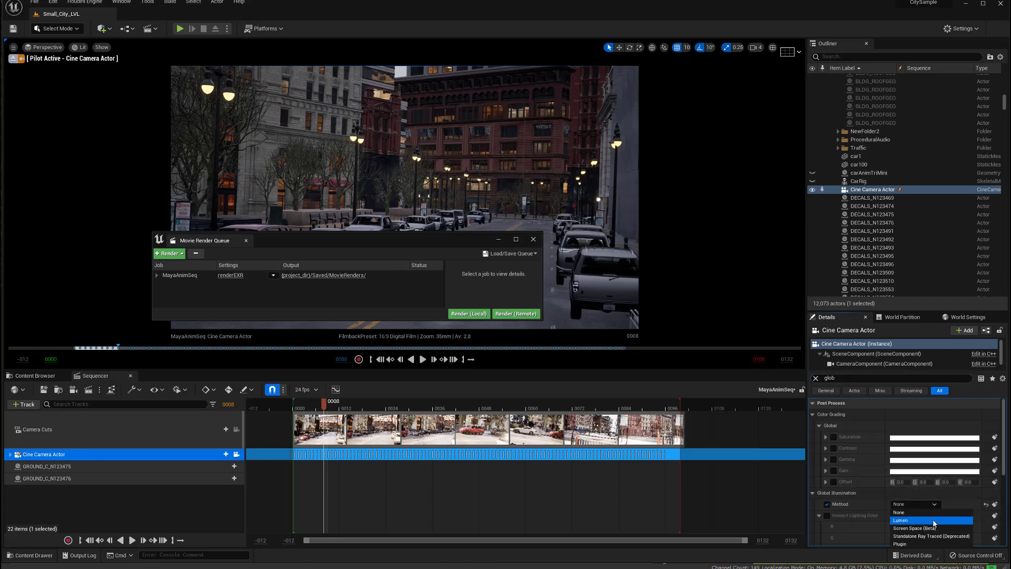
pyautogui.click(935, 522)
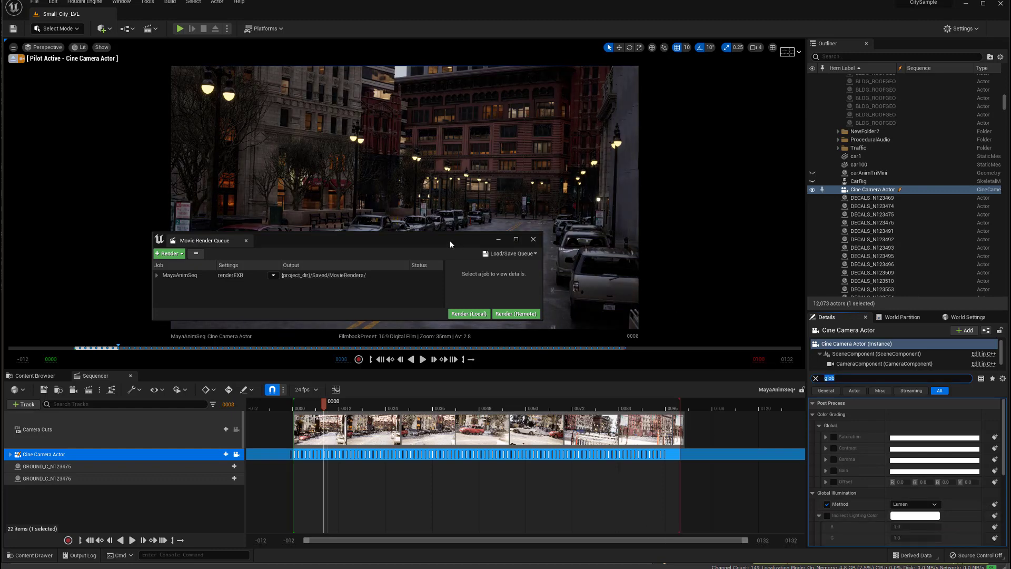
pyautogui.moveTo(450, 240); pyautogui.dragTo(464, 273)
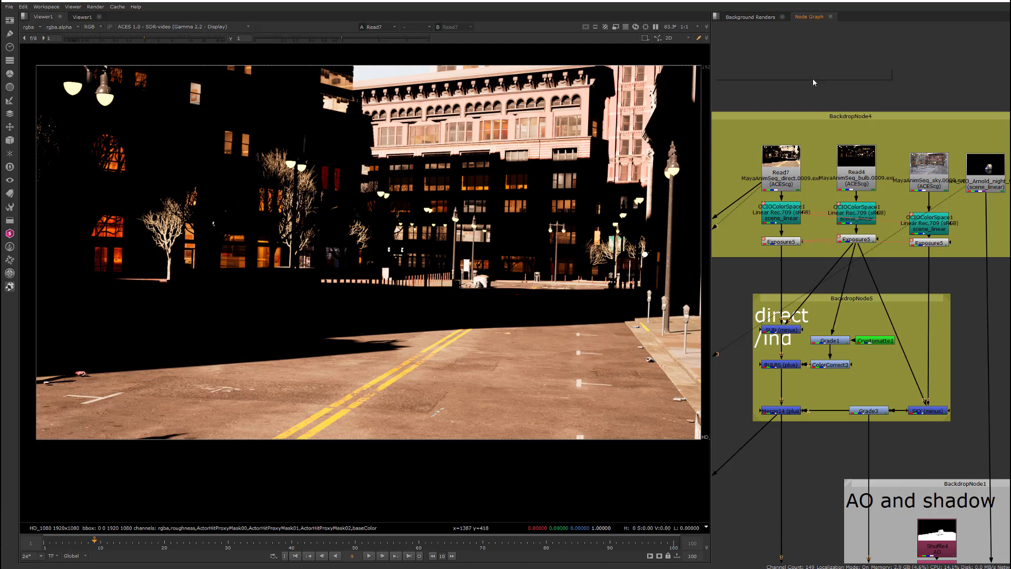
# Step: Add a Cryptomatte node fed by Read7 and view its ActorHitProxyMask colour-ID matte
pyautogui.press('Tab')
pyautogui.write('cry')
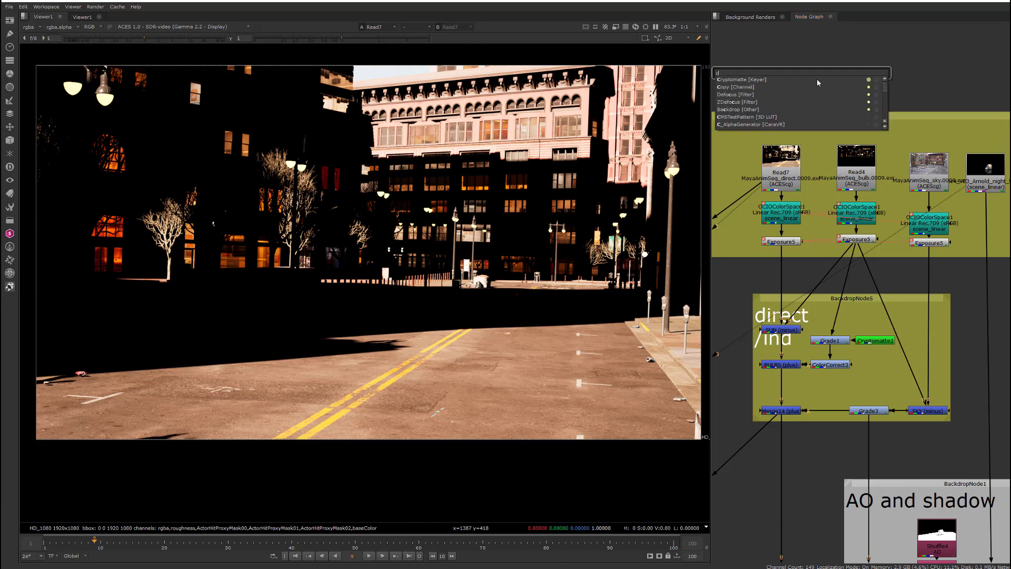
pyautogui.click(764, 80)
pyautogui.moveTo(793, 64); pyautogui.dragTo(792, 162)
pyautogui.moveTo(800, 77); pyautogui.dragTo(823, 95)
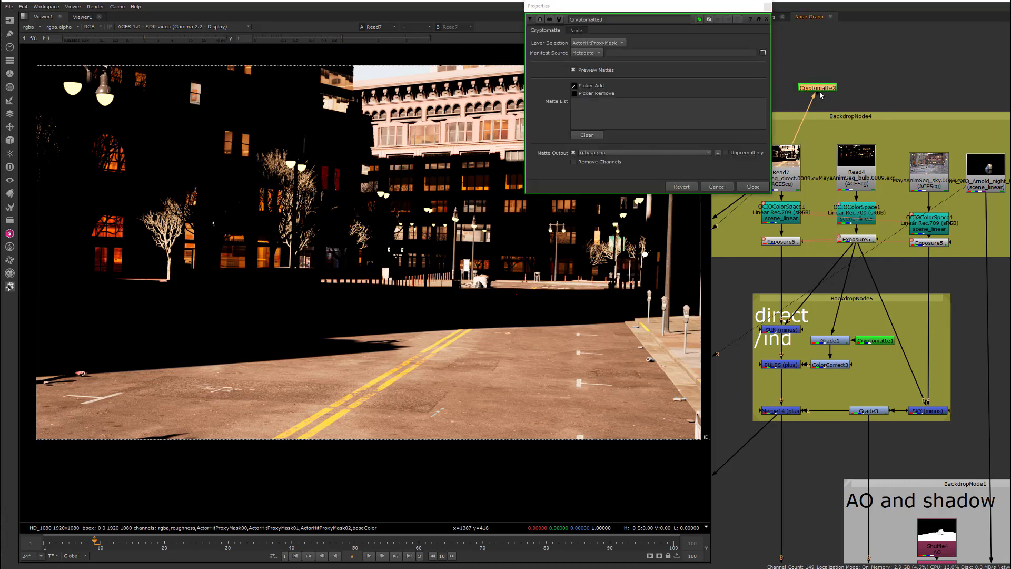
pyautogui.press('1')
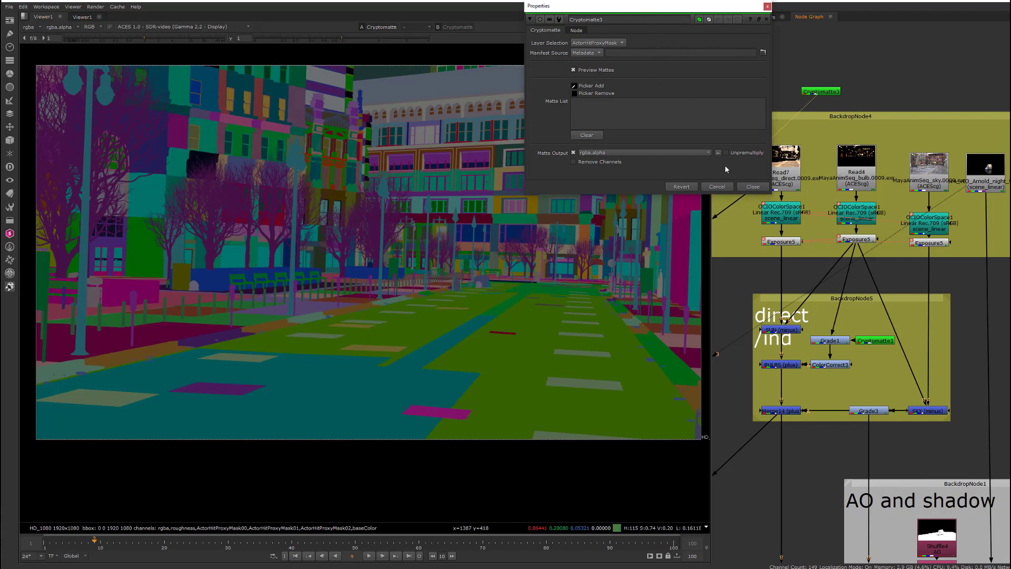
pyautogui.moveTo(642, 8); pyautogui.dragTo(769, 315)
pyautogui.moveTo(774, 355); pyautogui.dragTo(639, 362)
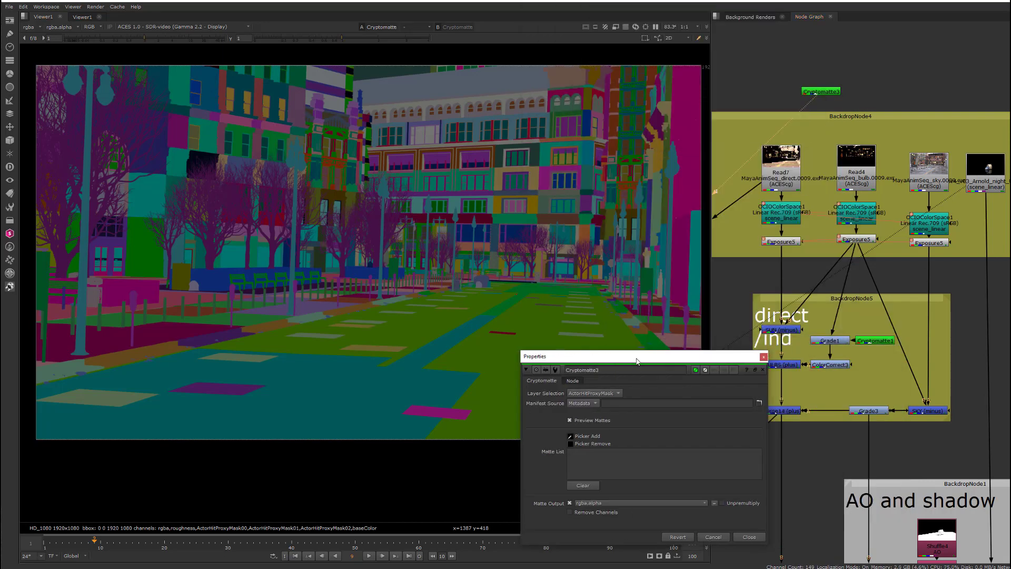
# Step: Close Cryptomatte3's properties, try Read7's input as Linear Rec.709, then revert it to ACEScg
pyautogui.click(764, 357)
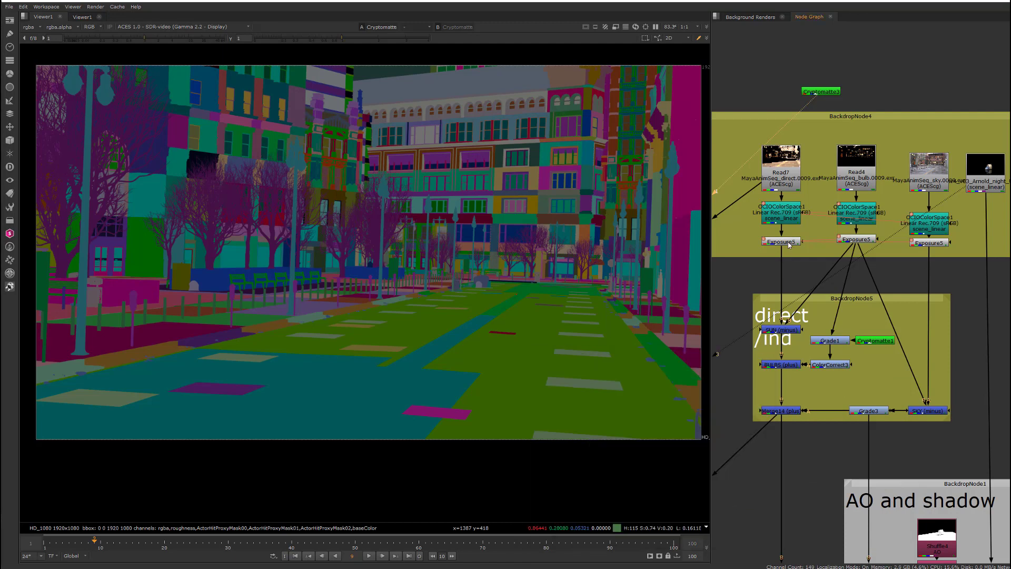
pyautogui.click(784, 171)
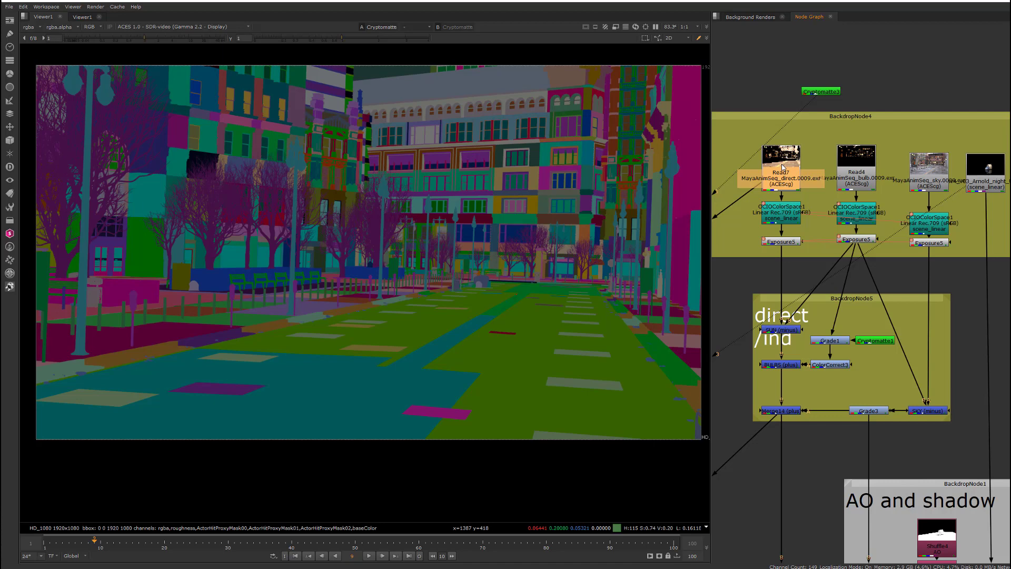
pyautogui.doubleClick(783, 167)
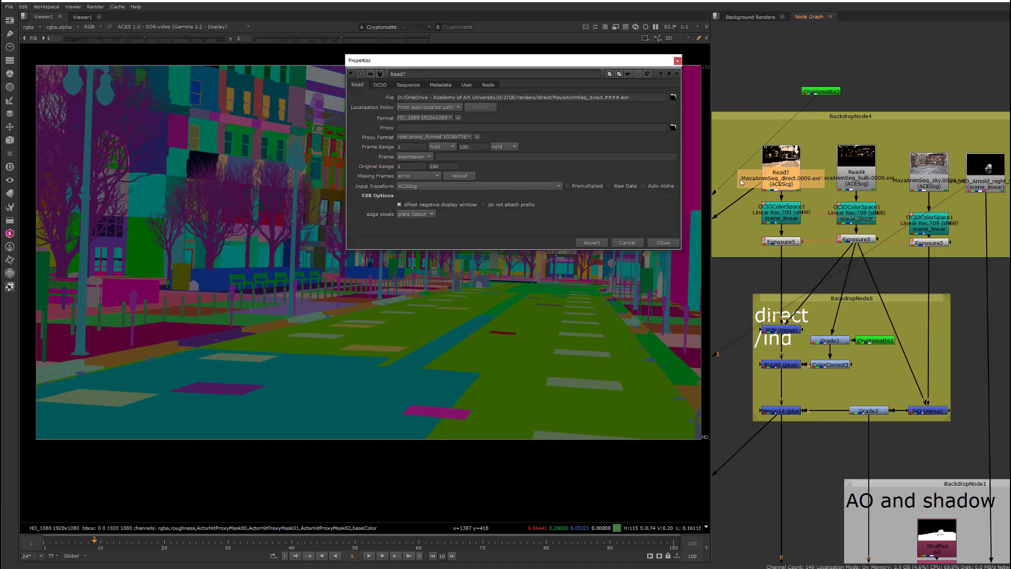
pyautogui.click(437, 186)
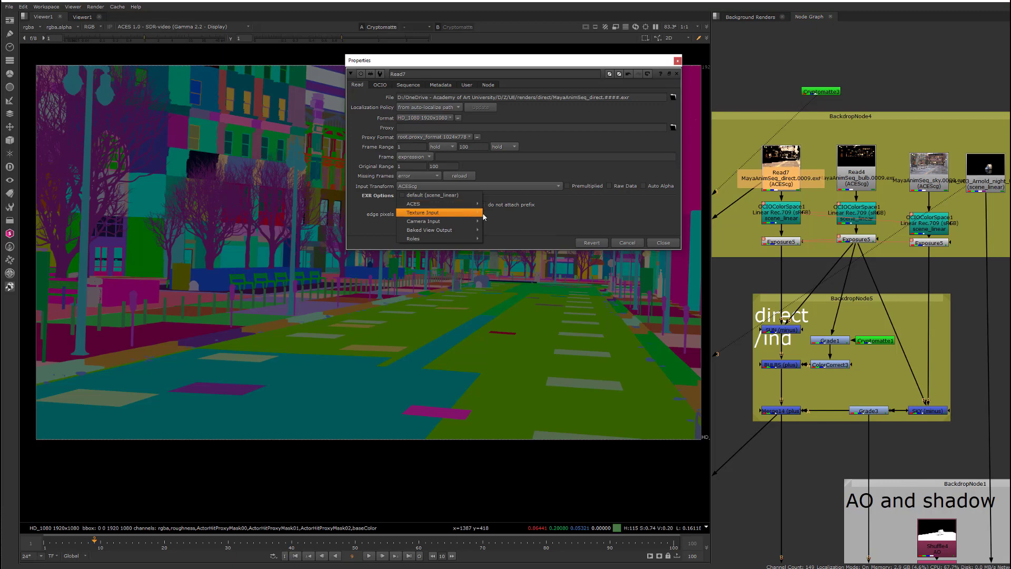
pyautogui.click(507, 228)
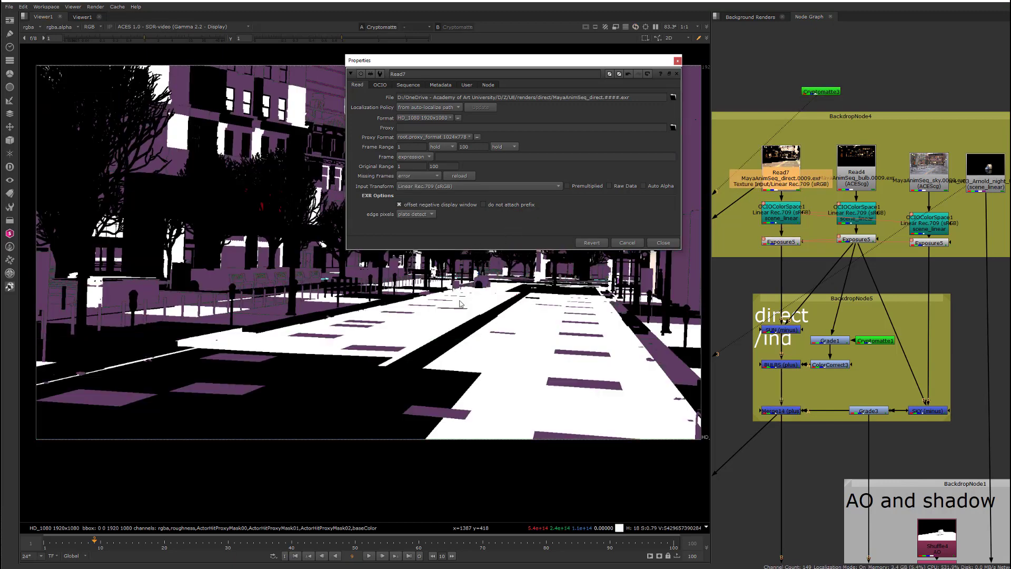
pyautogui.click(456, 186)
pyautogui.moveTo(455, 205)
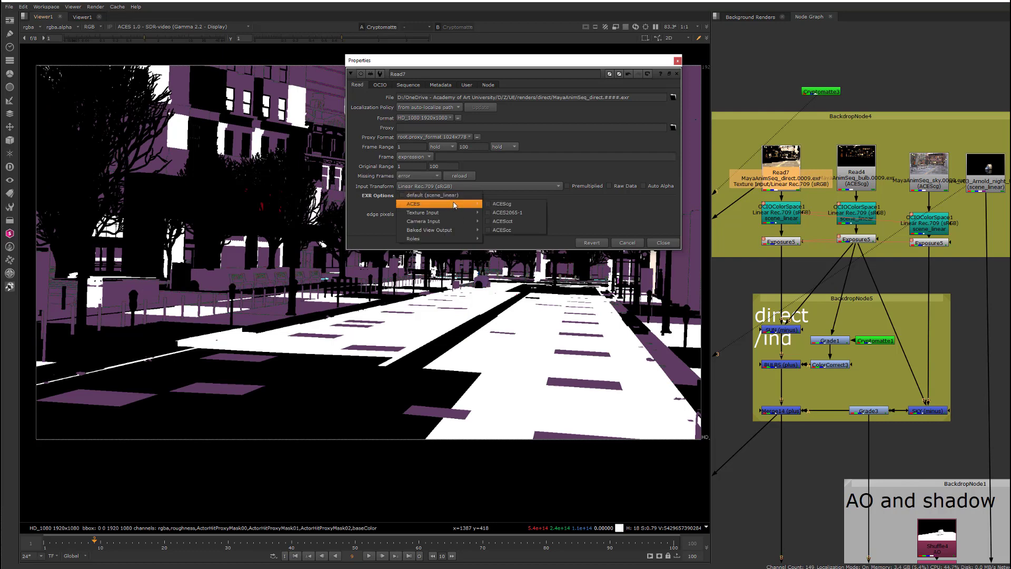
pyautogui.click(502, 204)
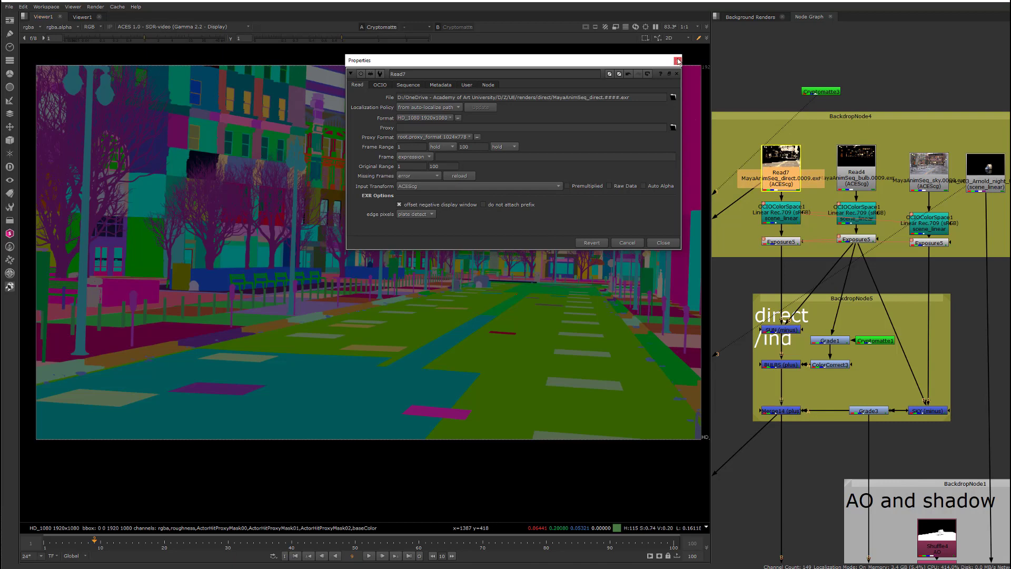
pyautogui.click(678, 61)
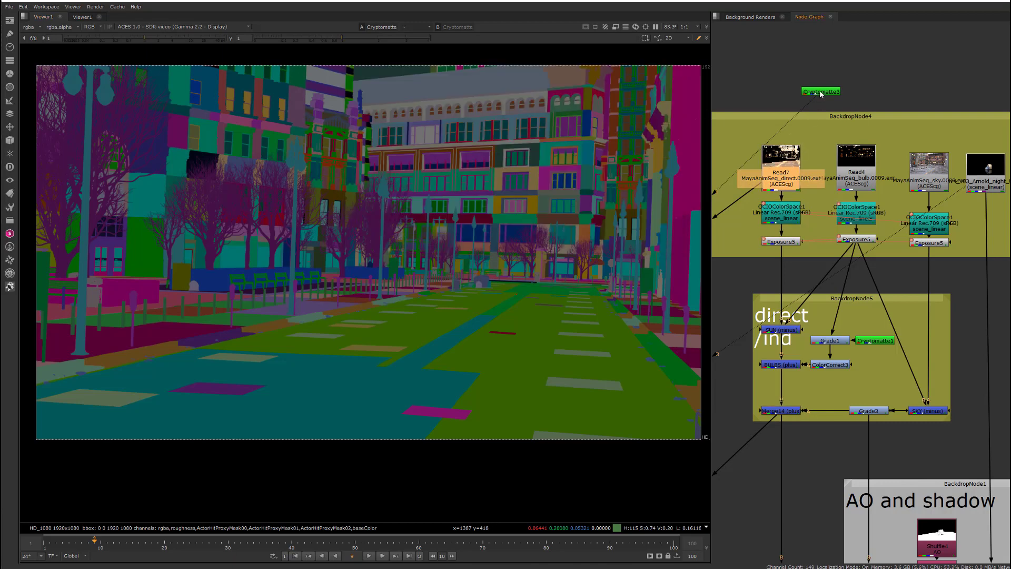
# Step: Reconnect Cryptomatte3 to Read7 and view Read7, OCIOColorSpace1 and Exposure5 in turn
pyautogui.moveTo(820, 96); pyautogui.dragTo(781, 161)
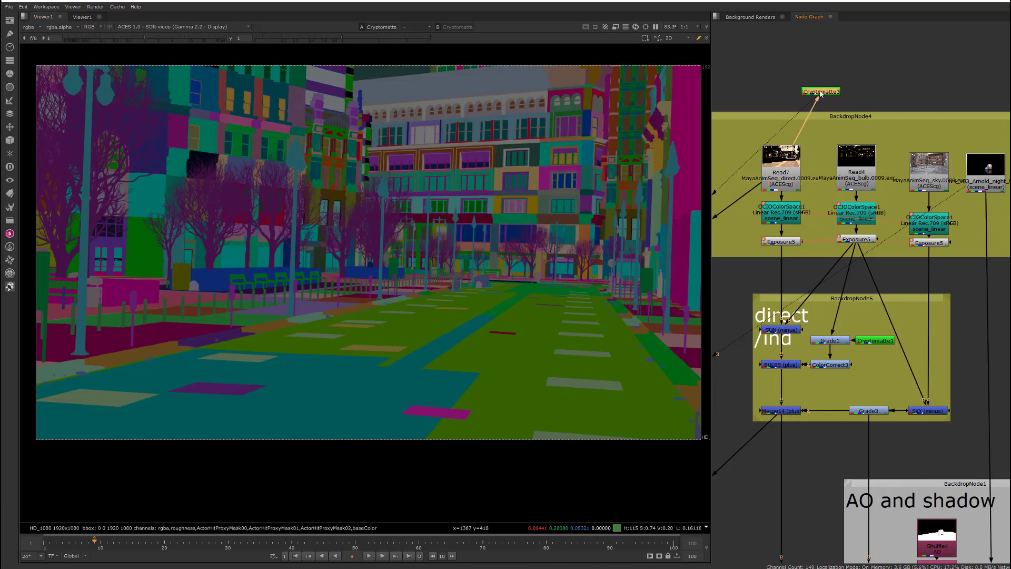
pyautogui.click(781, 216)
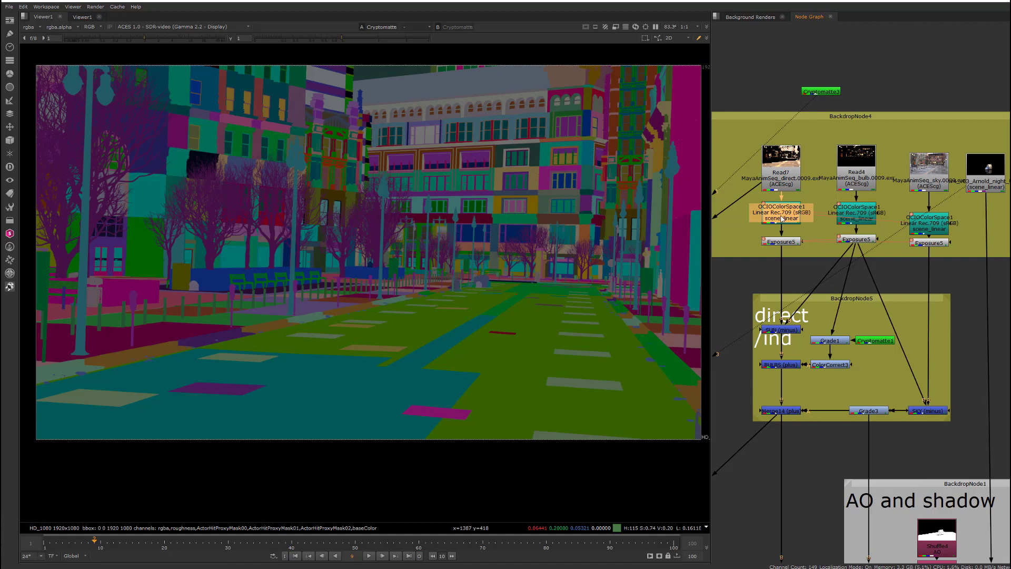
pyautogui.click(790, 243)
pyautogui.click(781, 177)
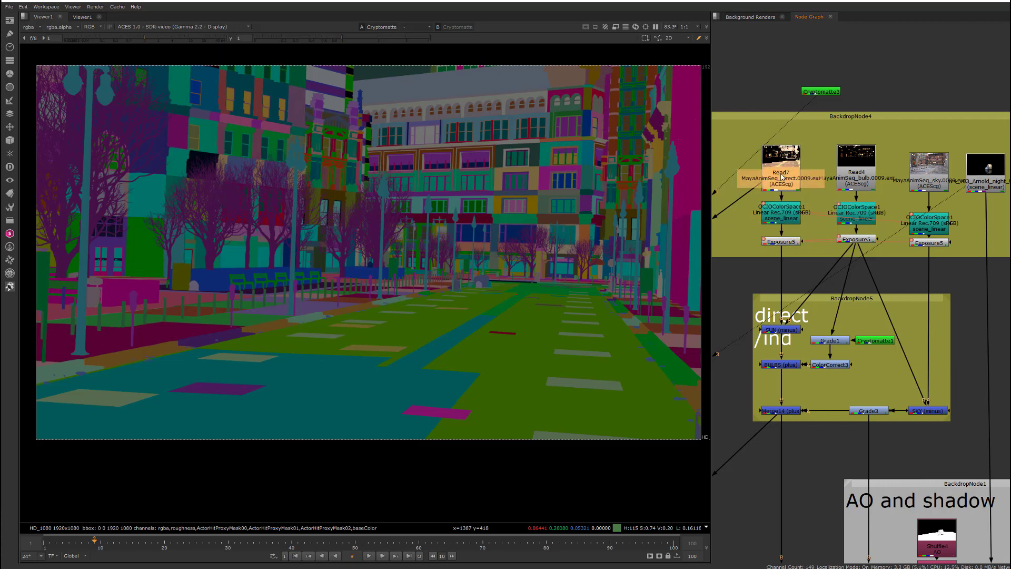
pyautogui.press('1')
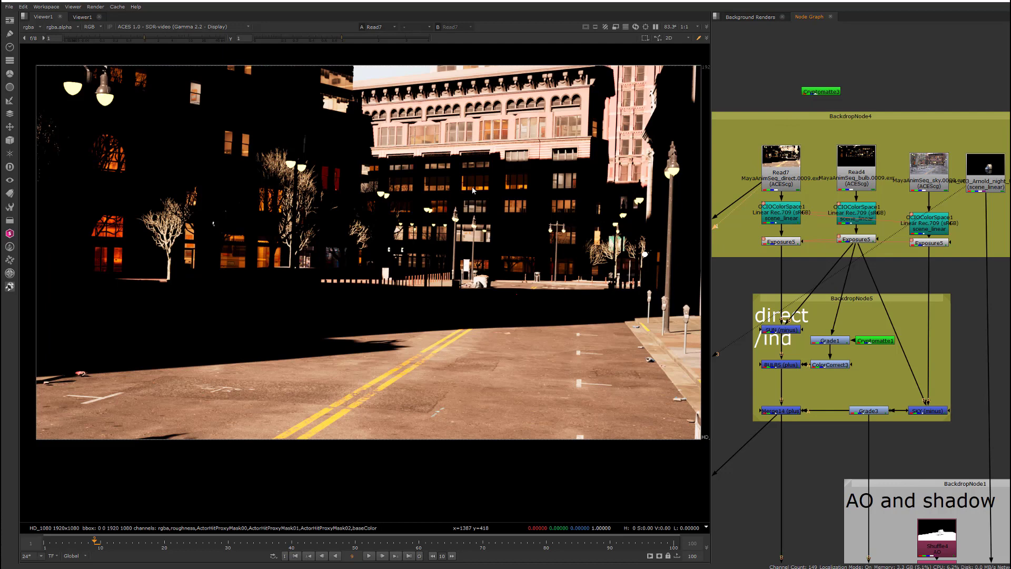
pyautogui.click(782, 210)
pyautogui.press('1')
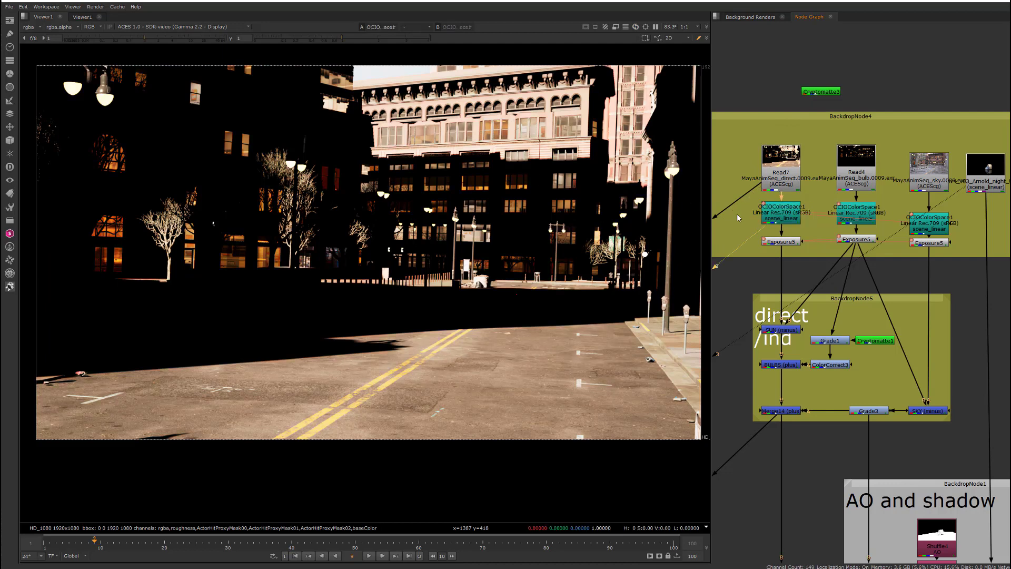
pyautogui.press('1')
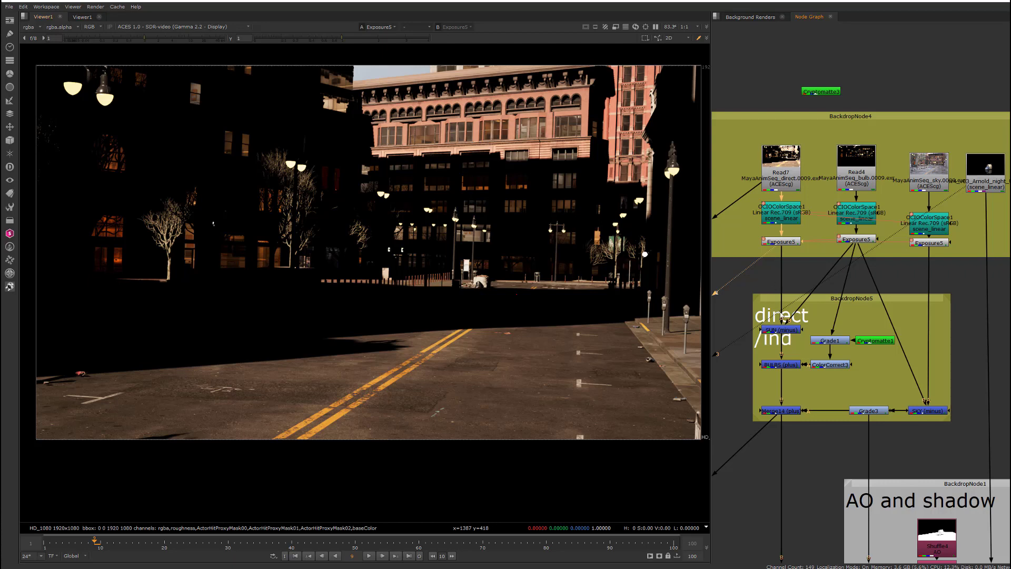
# Step: Check the SUN (minus) and bulbs merge nodes, then view the Merge14 composite
pyautogui.click(786, 330)
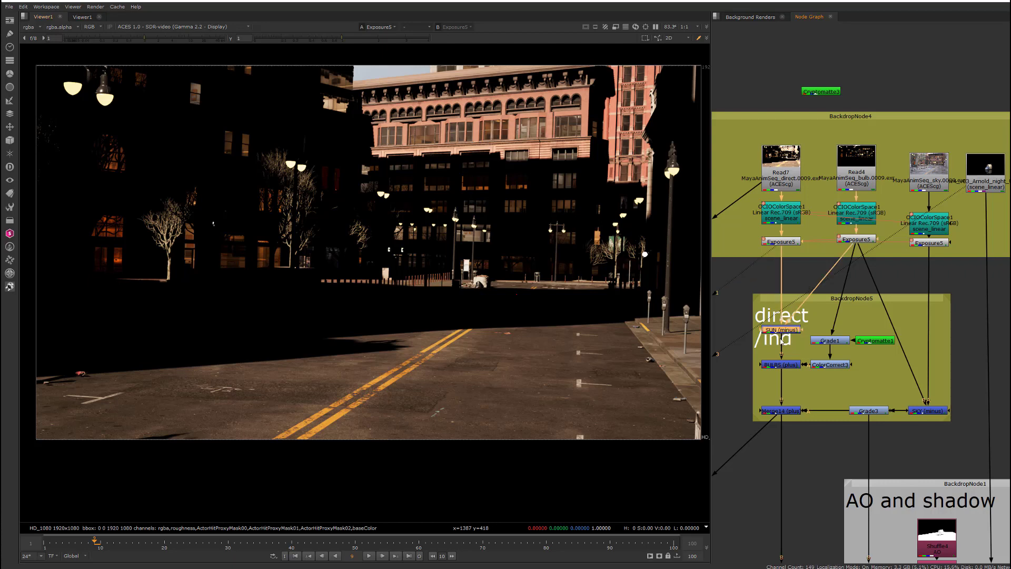
pyautogui.click(786, 364)
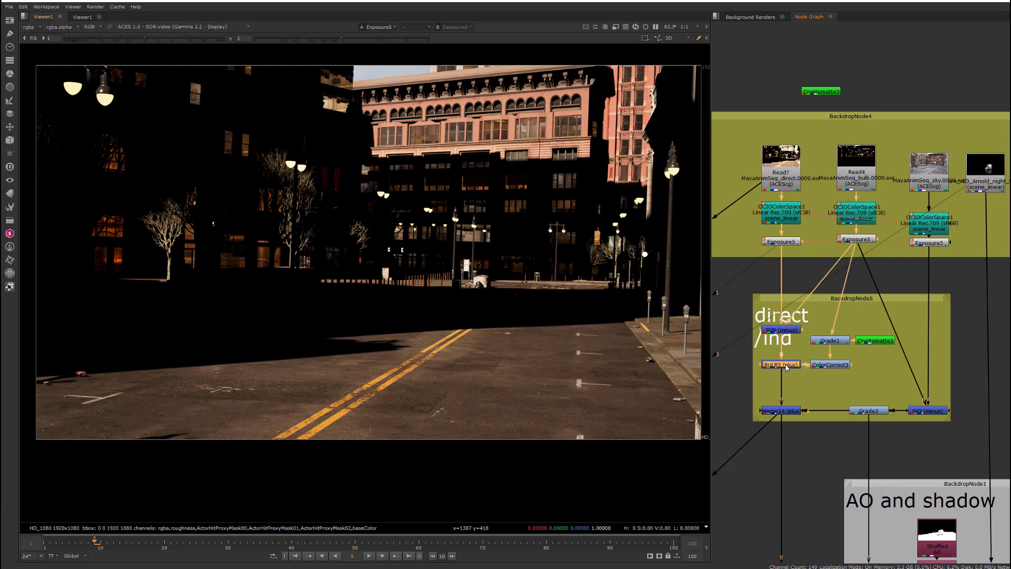
pyautogui.click(784, 412)
pyautogui.press('1')
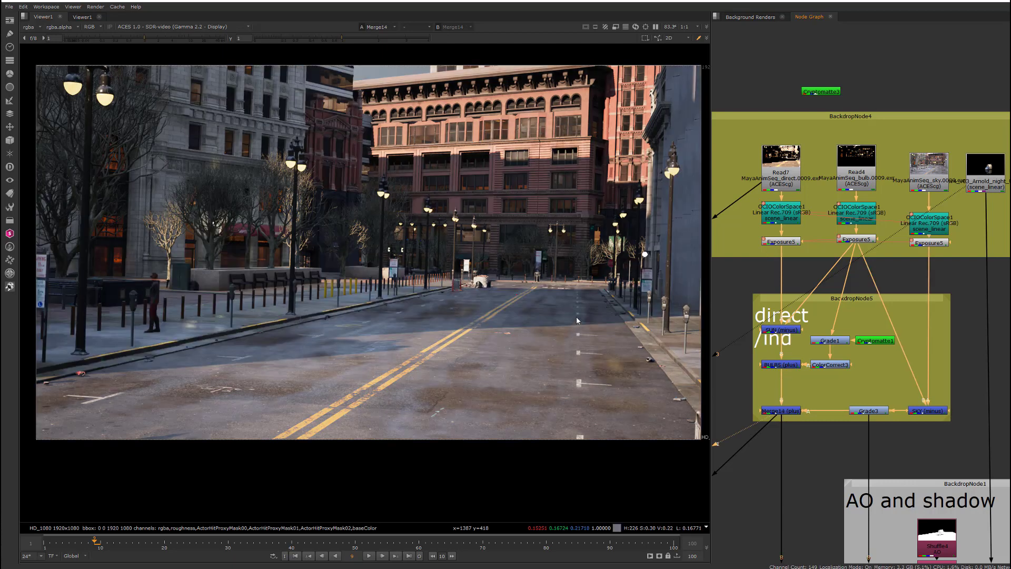
# Step: Add a Shuffle2 node from Read7 set to the roughness layer and view that pass
pyautogui.click(898, 91)
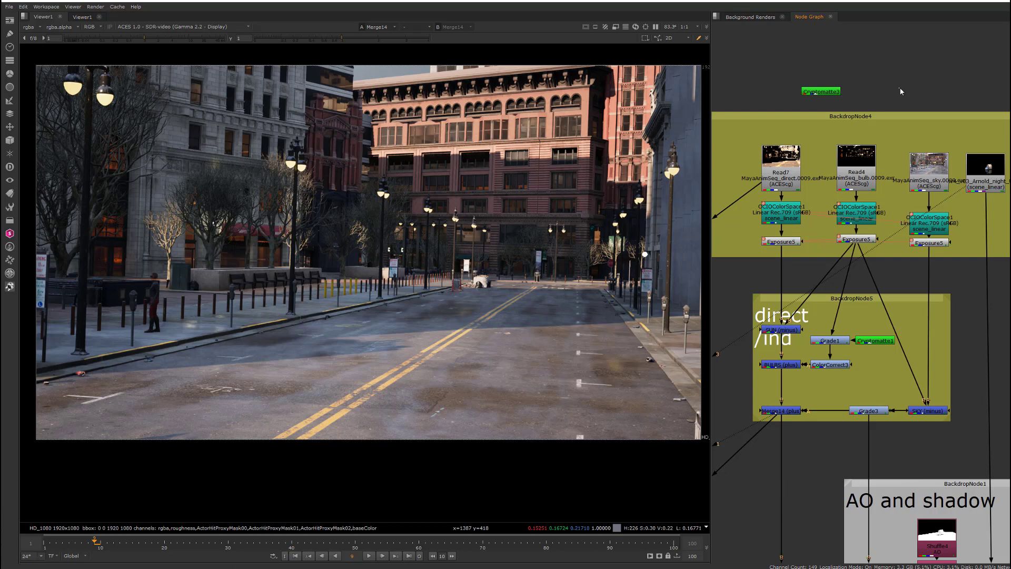
pyautogui.press('Tab')
pyautogui.write('sh')
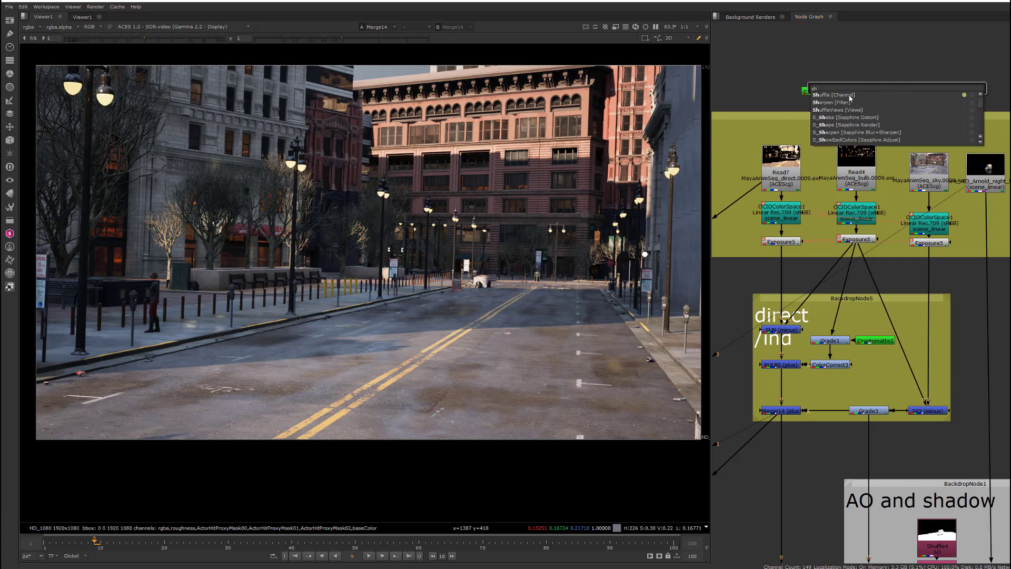
pyautogui.click(849, 96)
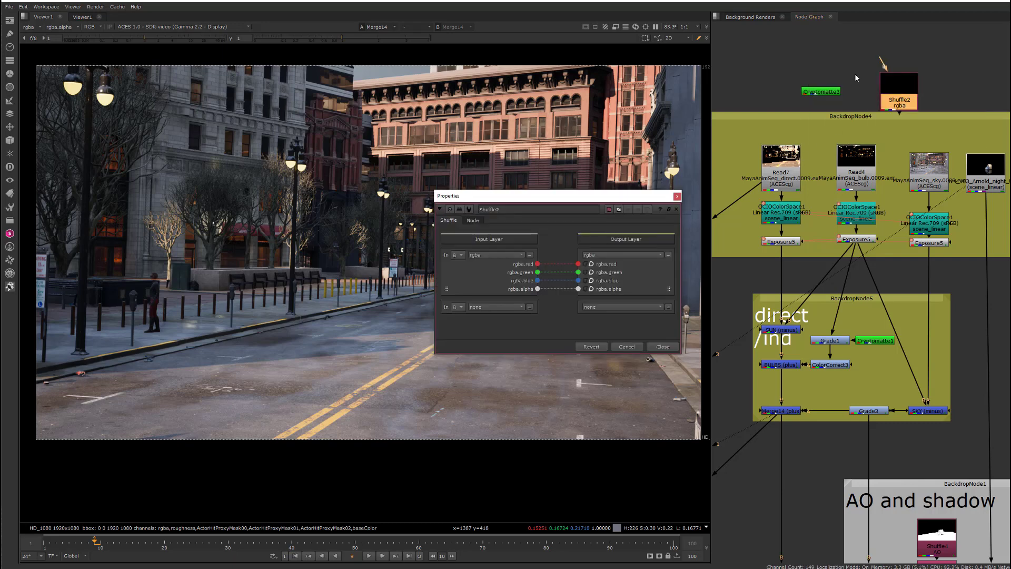
pyautogui.moveTo(881, 62); pyautogui.dragTo(788, 167)
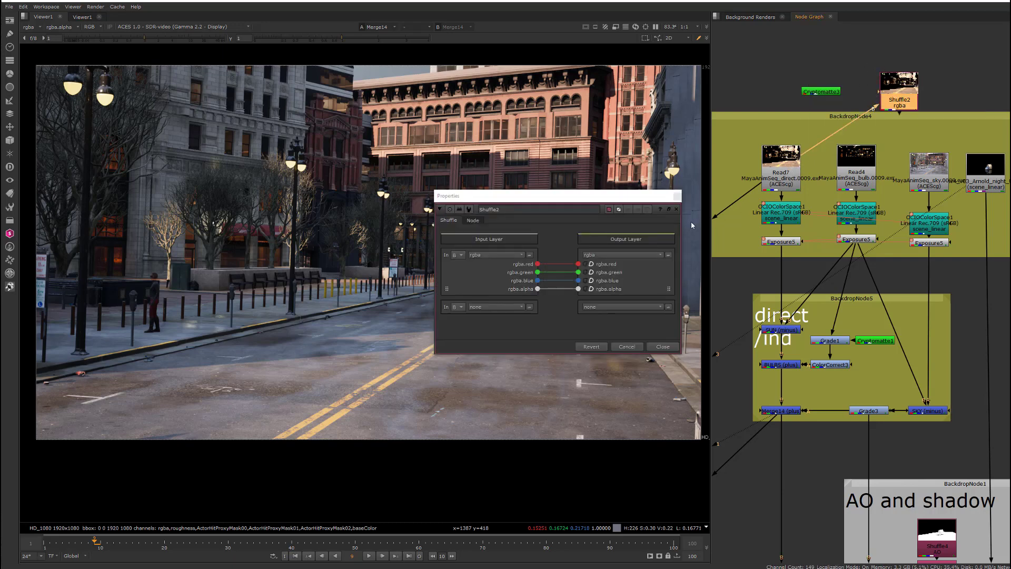
pyautogui.click(487, 255)
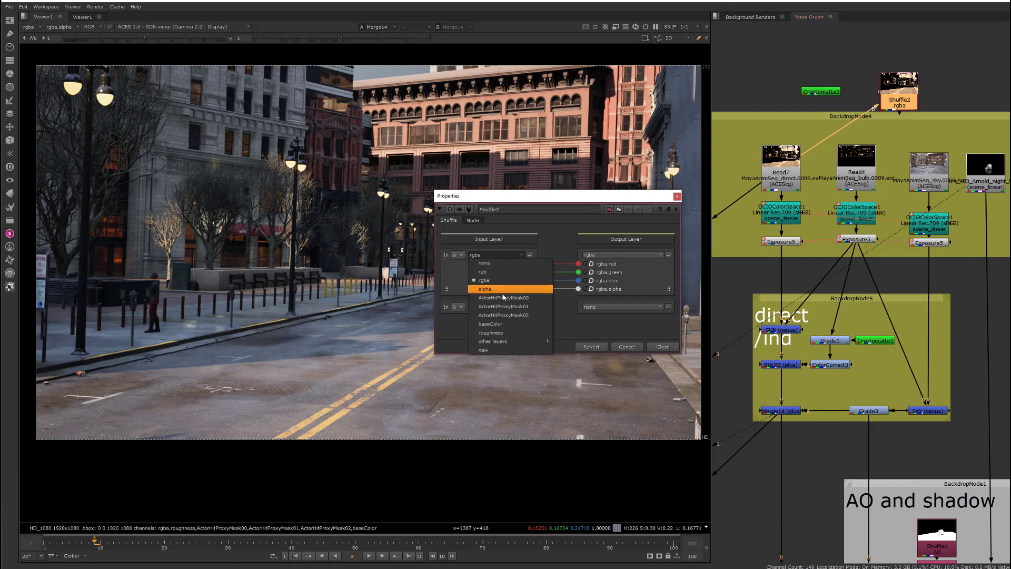
pyautogui.click(501, 333)
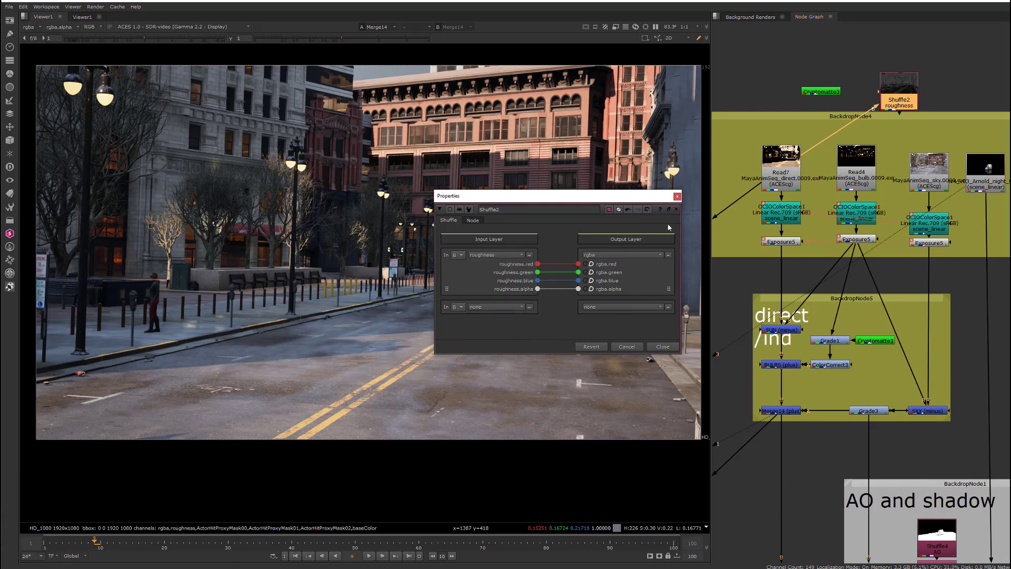
pyautogui.click(677, 197)
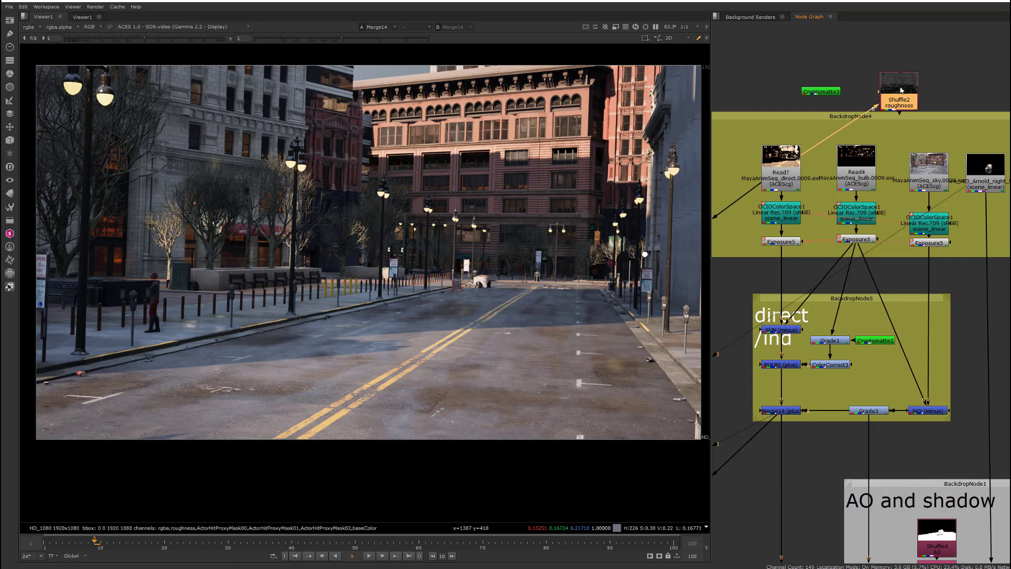
pyautogui.press('1')
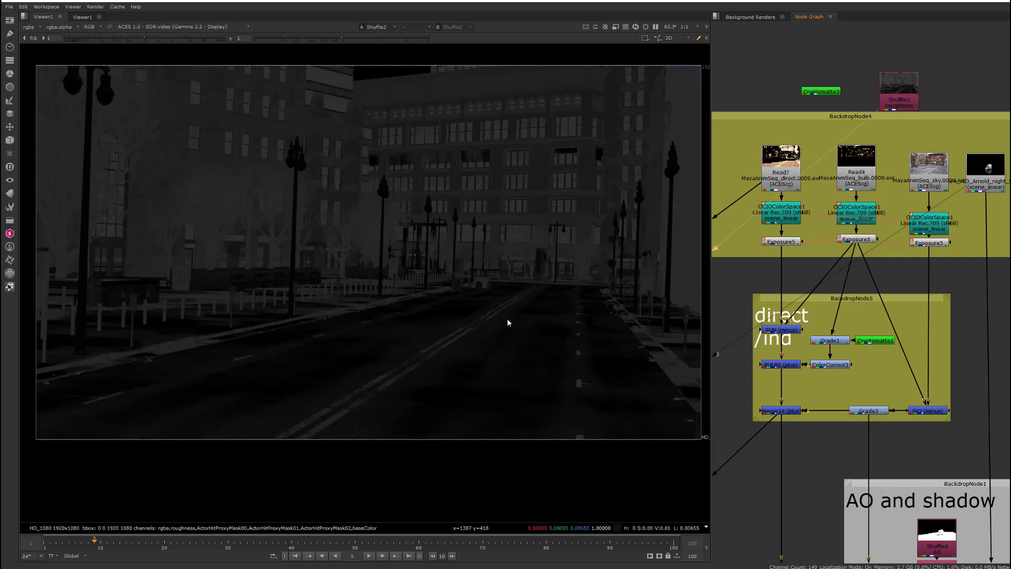
# Step: Locate ColorCorrect2 by the reflections backdrop and view the Merge1 result
pyautogui.scroll(-5, 890, 220)
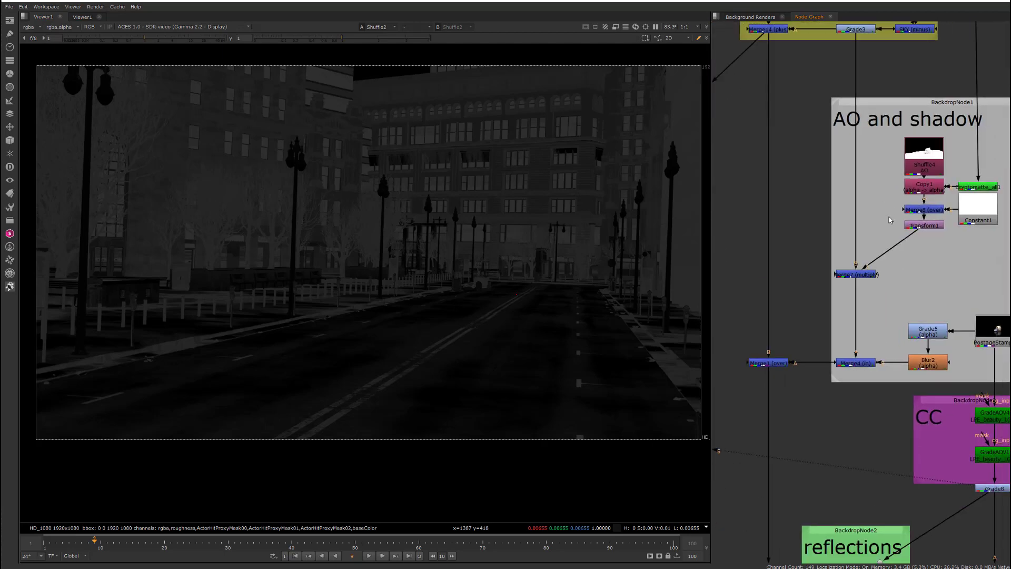
pyautogui.scroll(-1, 892, 267)
pyautogui.scroll(-5, 848, 292)
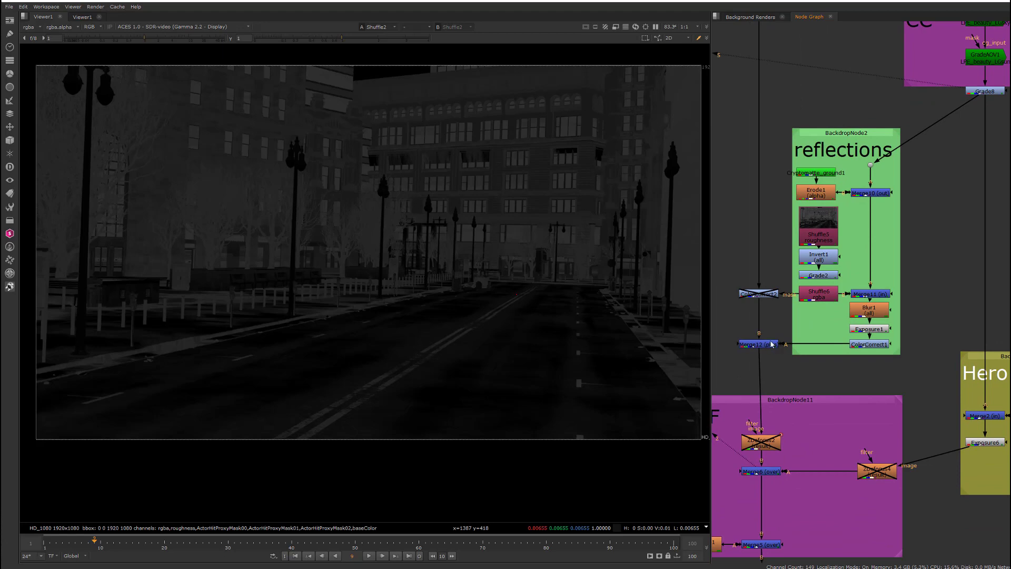
pyautogui.click(761, 295)
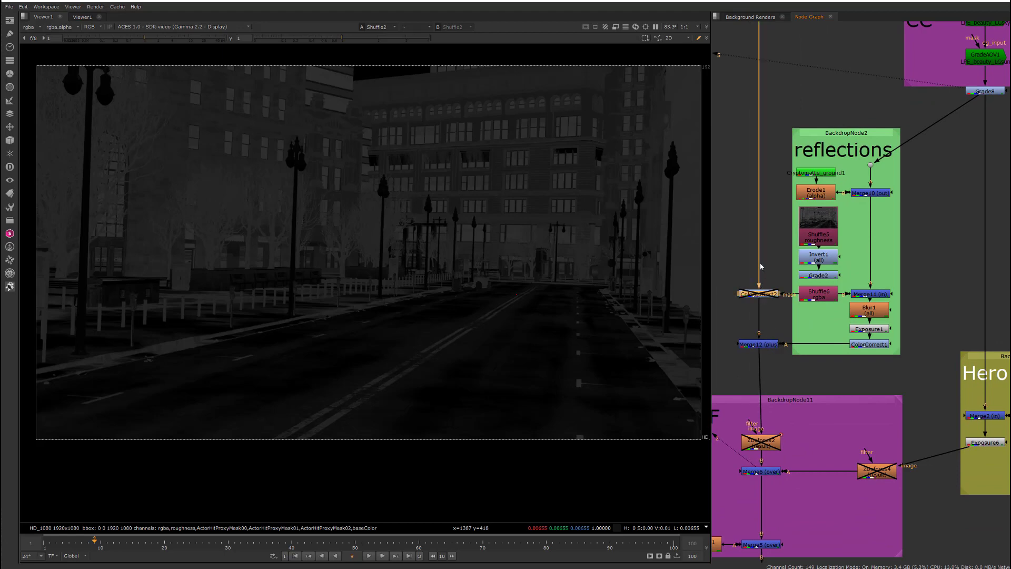
pyautogui.scroll(4, 762, 163)
pyautogui.click(776, 159)
pyautogui.press('1')
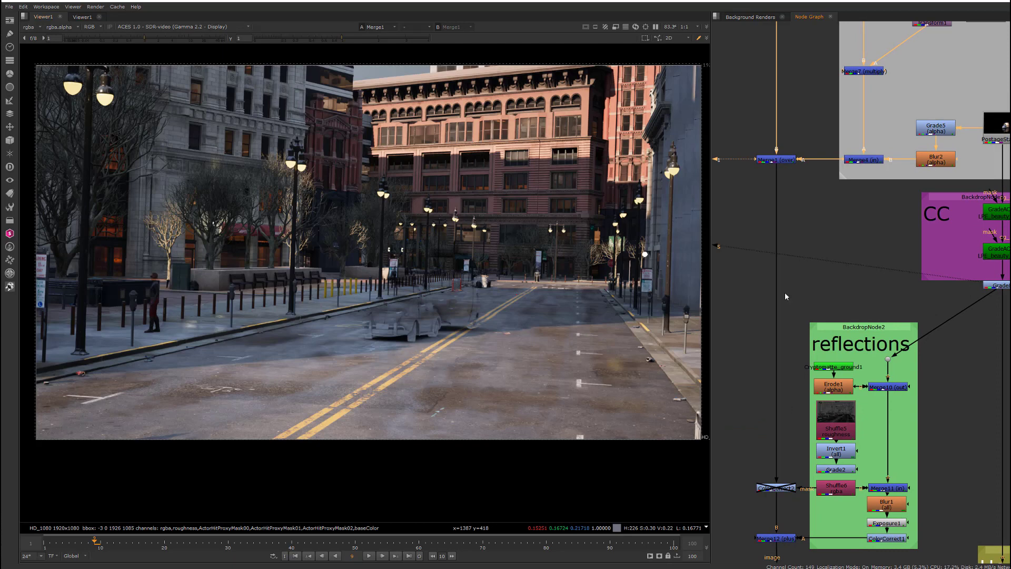
# Step: Enable ColorCorrect2 and view its darker, patchy wet-road output
pyautogui.scroll(-3, 785, 296)
pyautogui.click(774, 357)
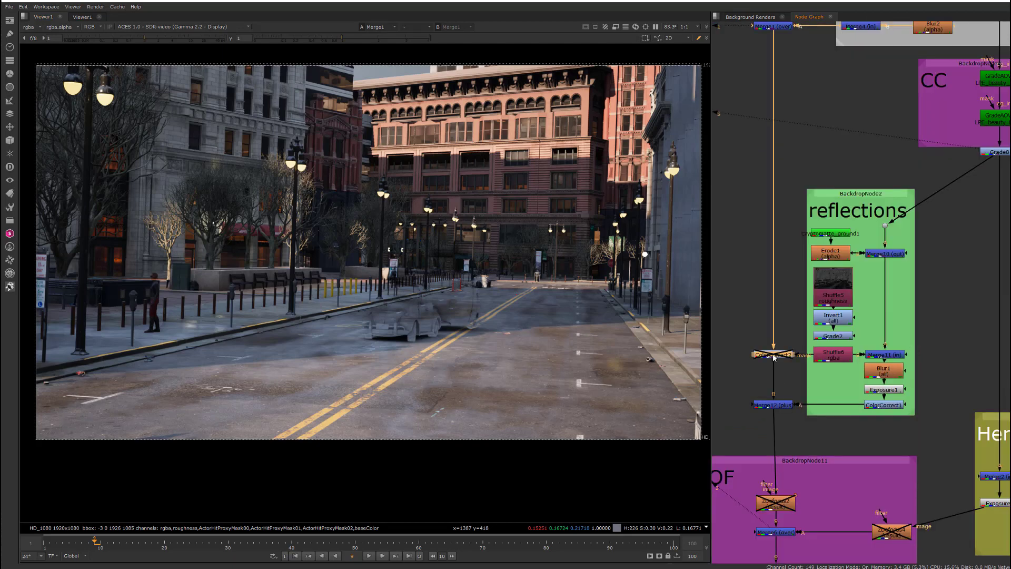
pyautogui.press('d')
pyautogui.press('1')
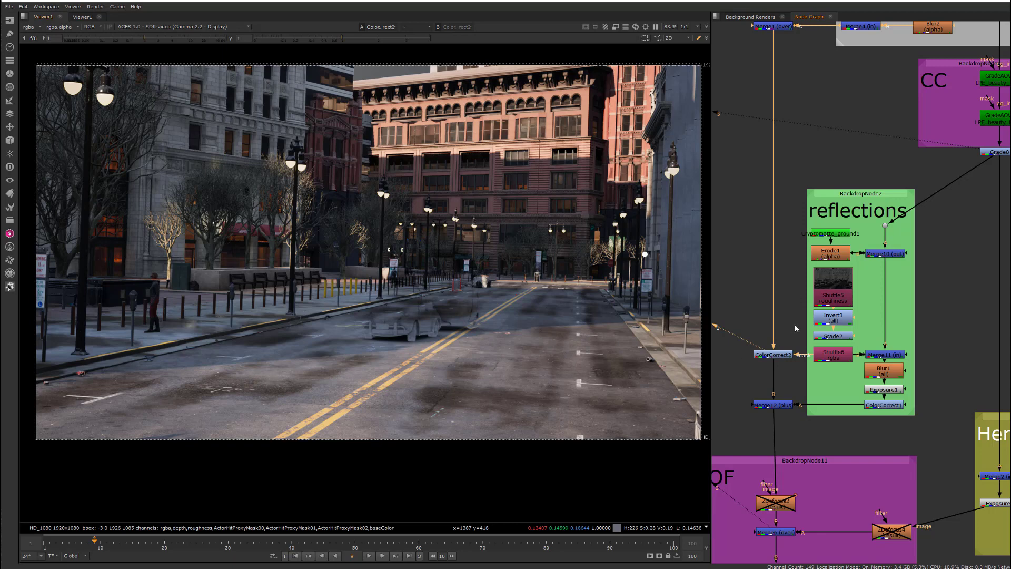
# Step: View the Merge6 composite of the blue Beetle and trailer on the wet street
pyautogui.moveTo(793, 319); pyautogui.dragTo(806, 196, button='middle')
pyautogui.scroll(-3, 816, 334)
pyautogui.click(803, 370)
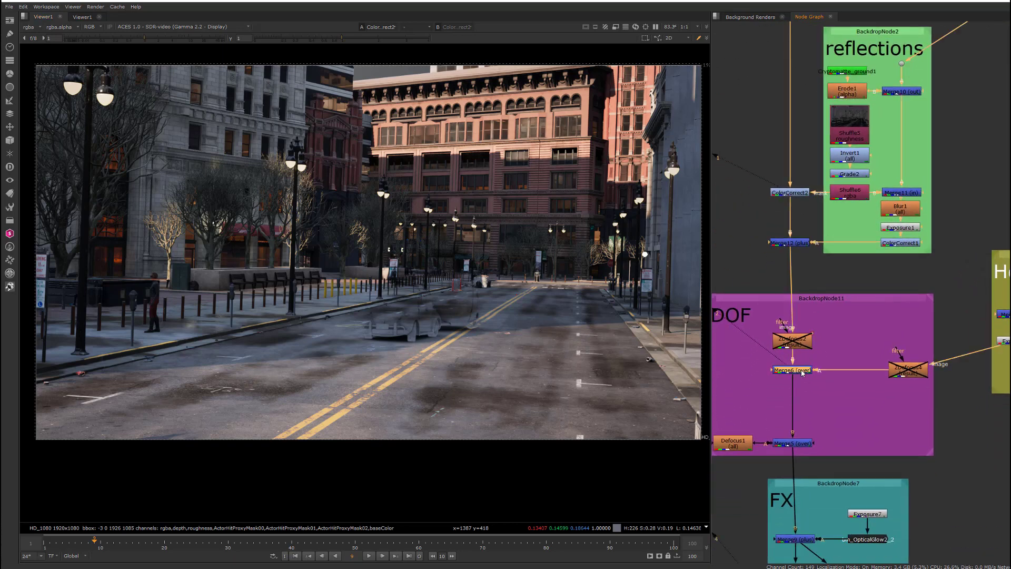
pyautogui.press('1')
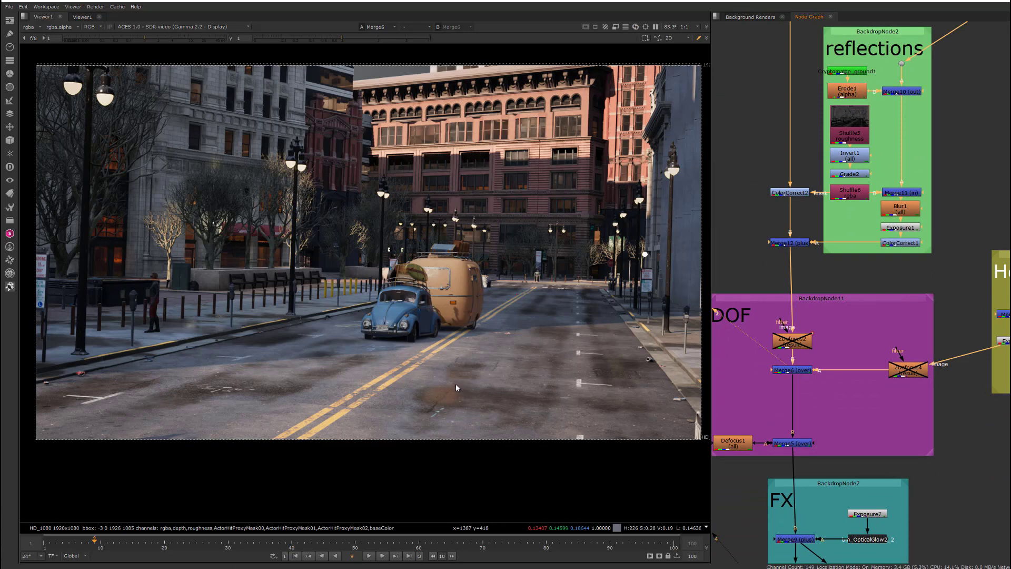
# Step: Toggle ColorCorrect2 off and on to compare the puddle reflections, leaving it enabled
pyautogui.moveTo(825, 155); pyautogui.dragTo(825, 183, button='middle')
pyautogui.click(799, 224)
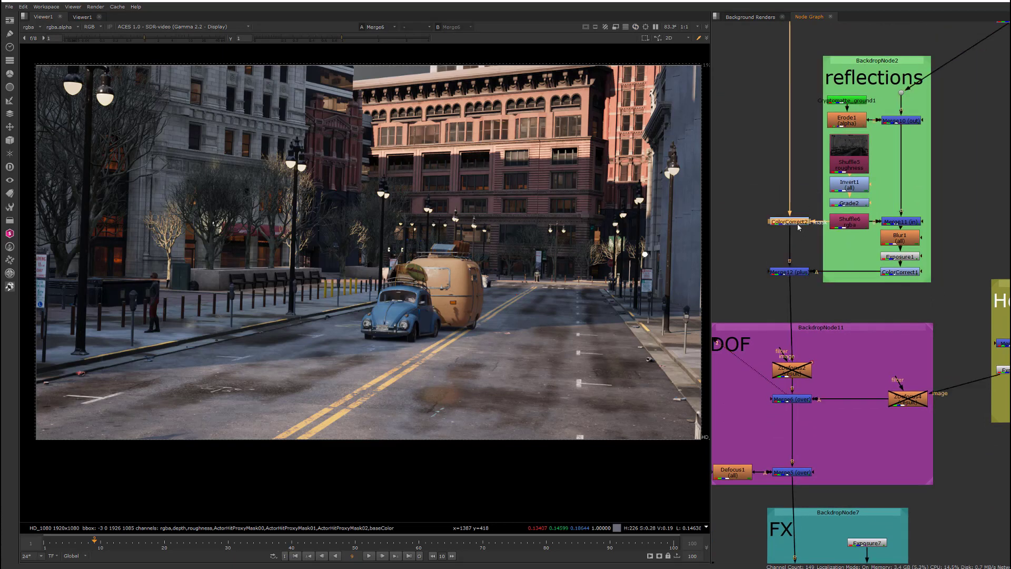
pyautogui.press('d')
pyautogui.press('d')
pyautogui.press('d')
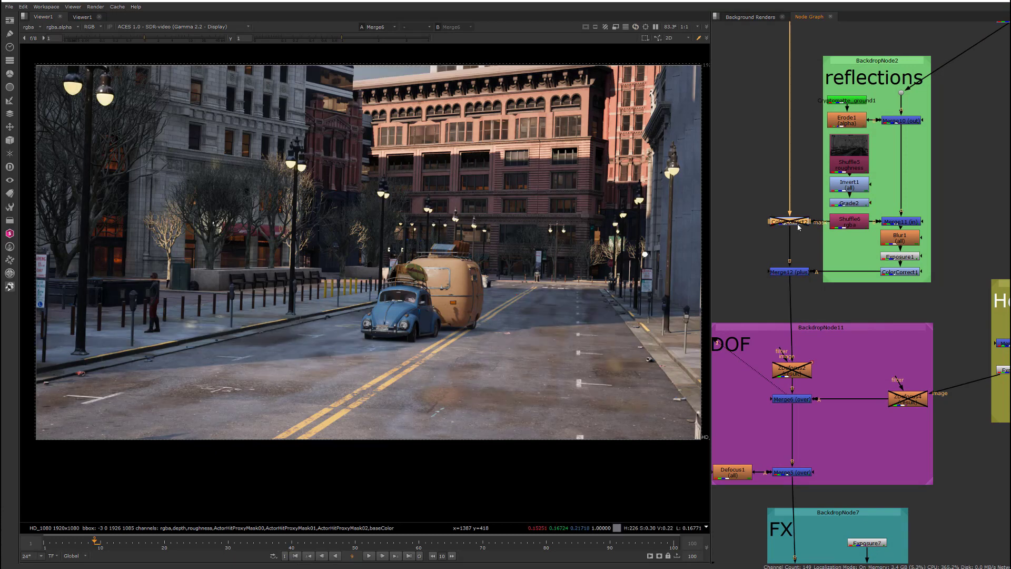
pyautogui.press('d')
pyautogui.press('d')
pyautogui.press('d')
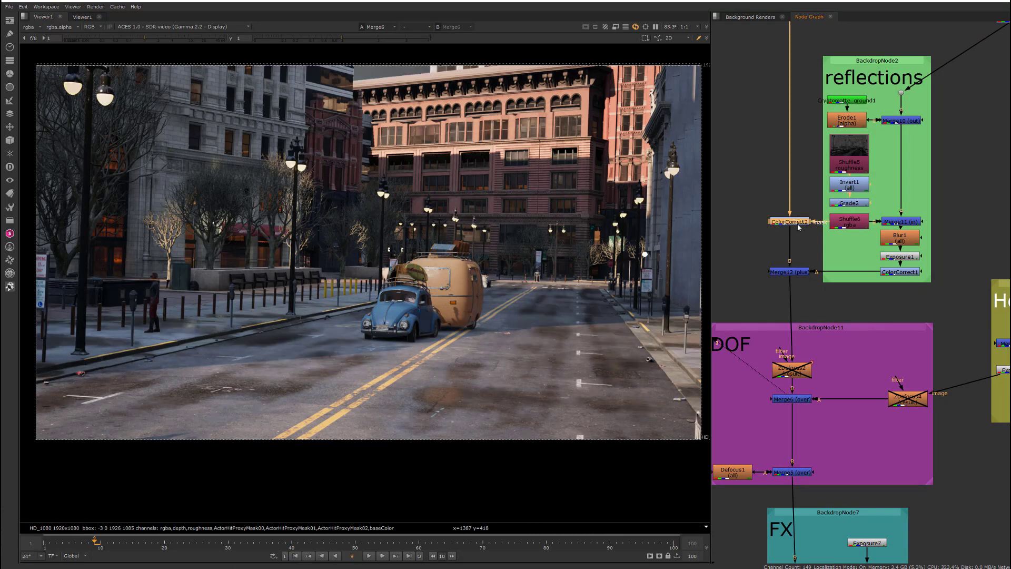
pyautogui.press('d')
pyautogui.press('d')
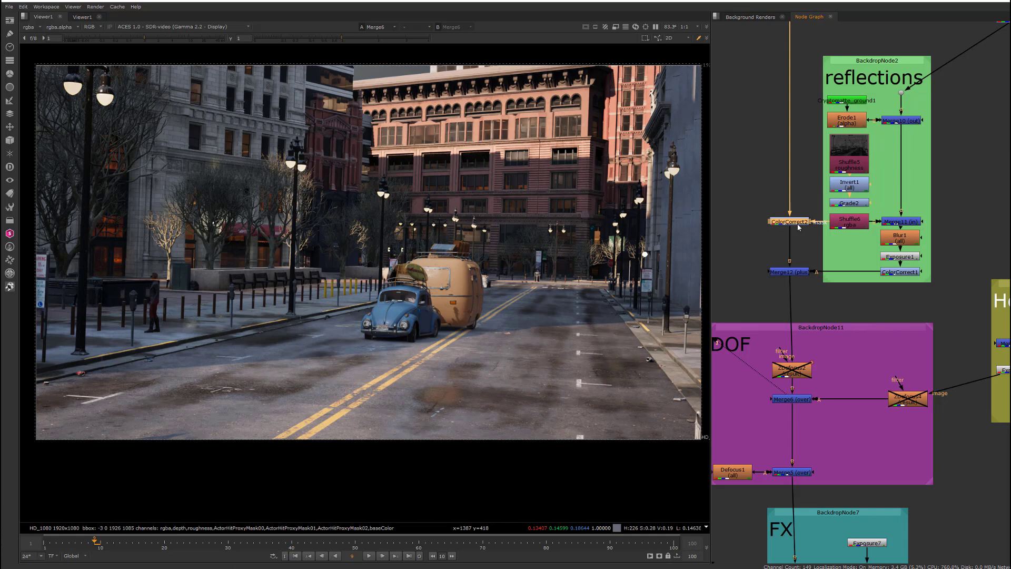